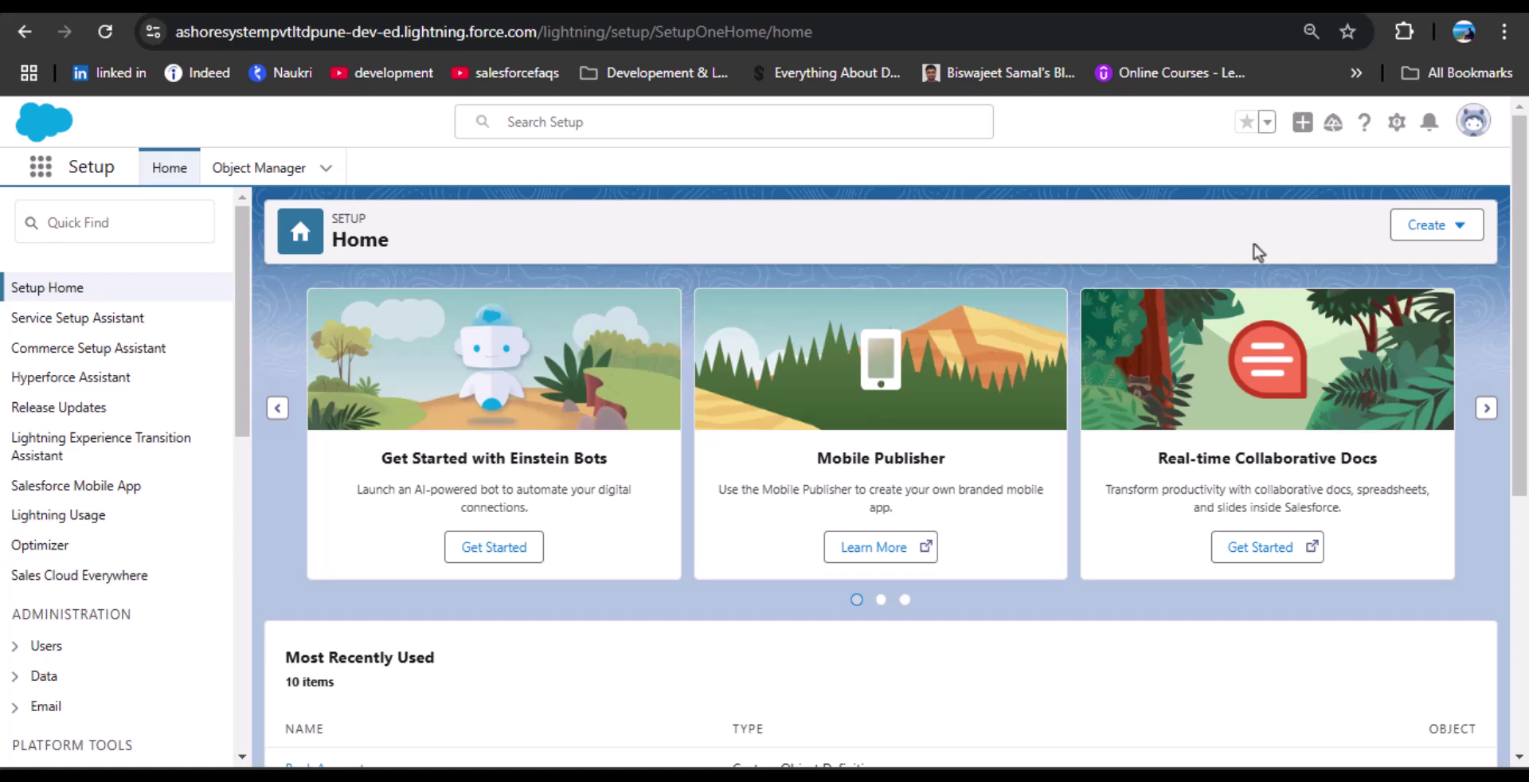
Search Setup for Flows and open Account Creation from the Flow Definitions list.
{"action": "left_click", "coordinate": [174, 223]}
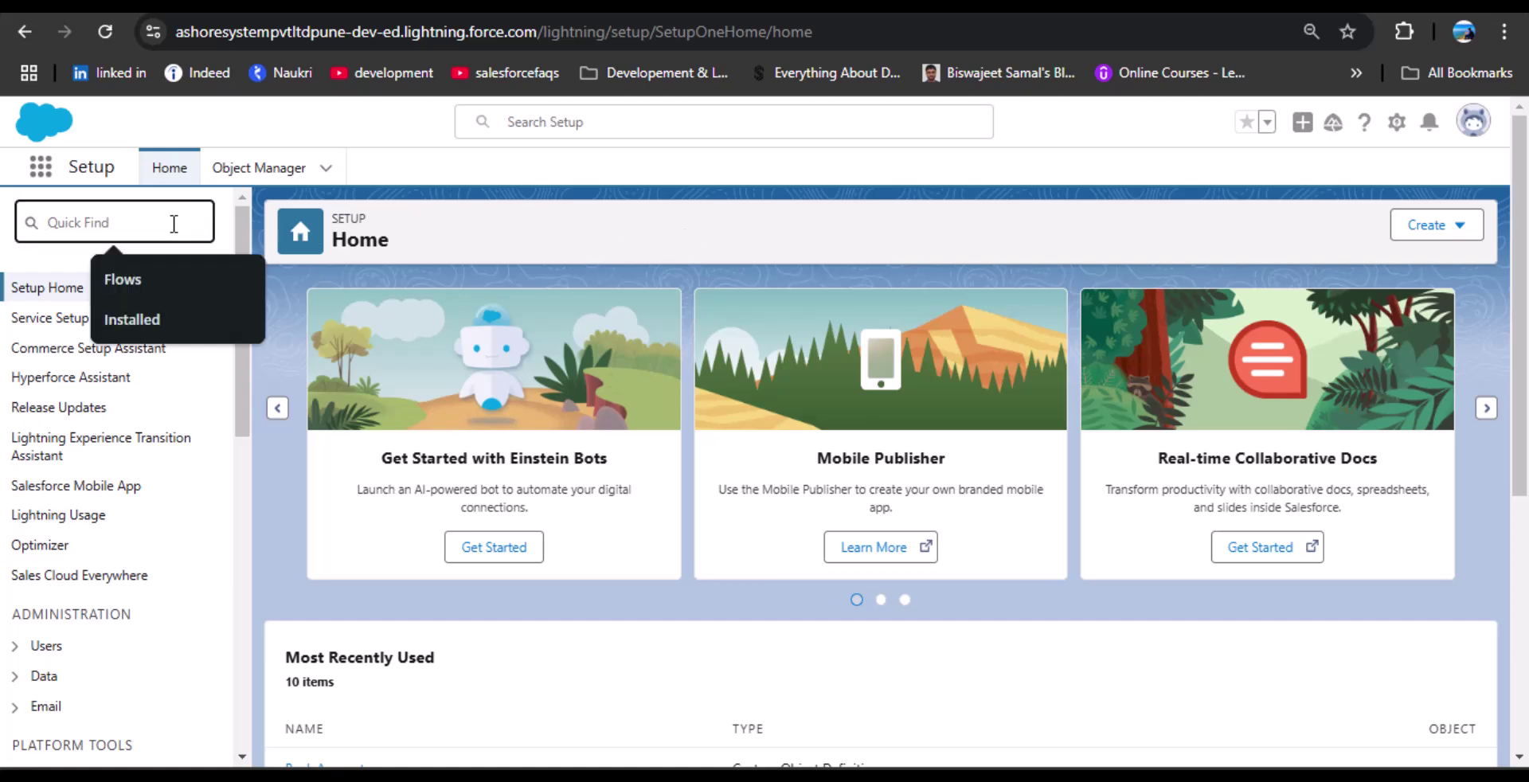
{"action": "left_click", "coordinate": [126, 280]}
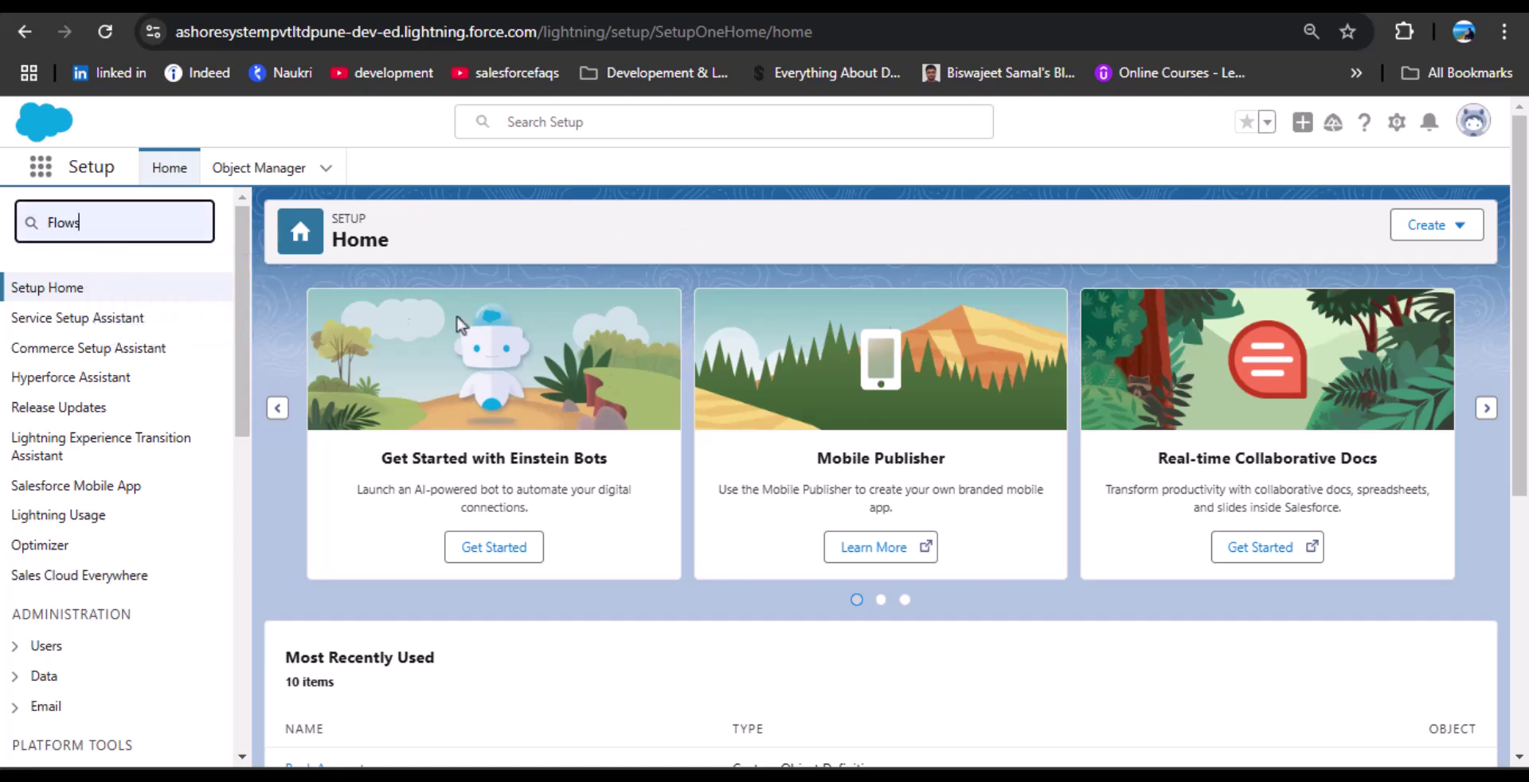
{"action": "left_click", "coordinate": [71, 319]}
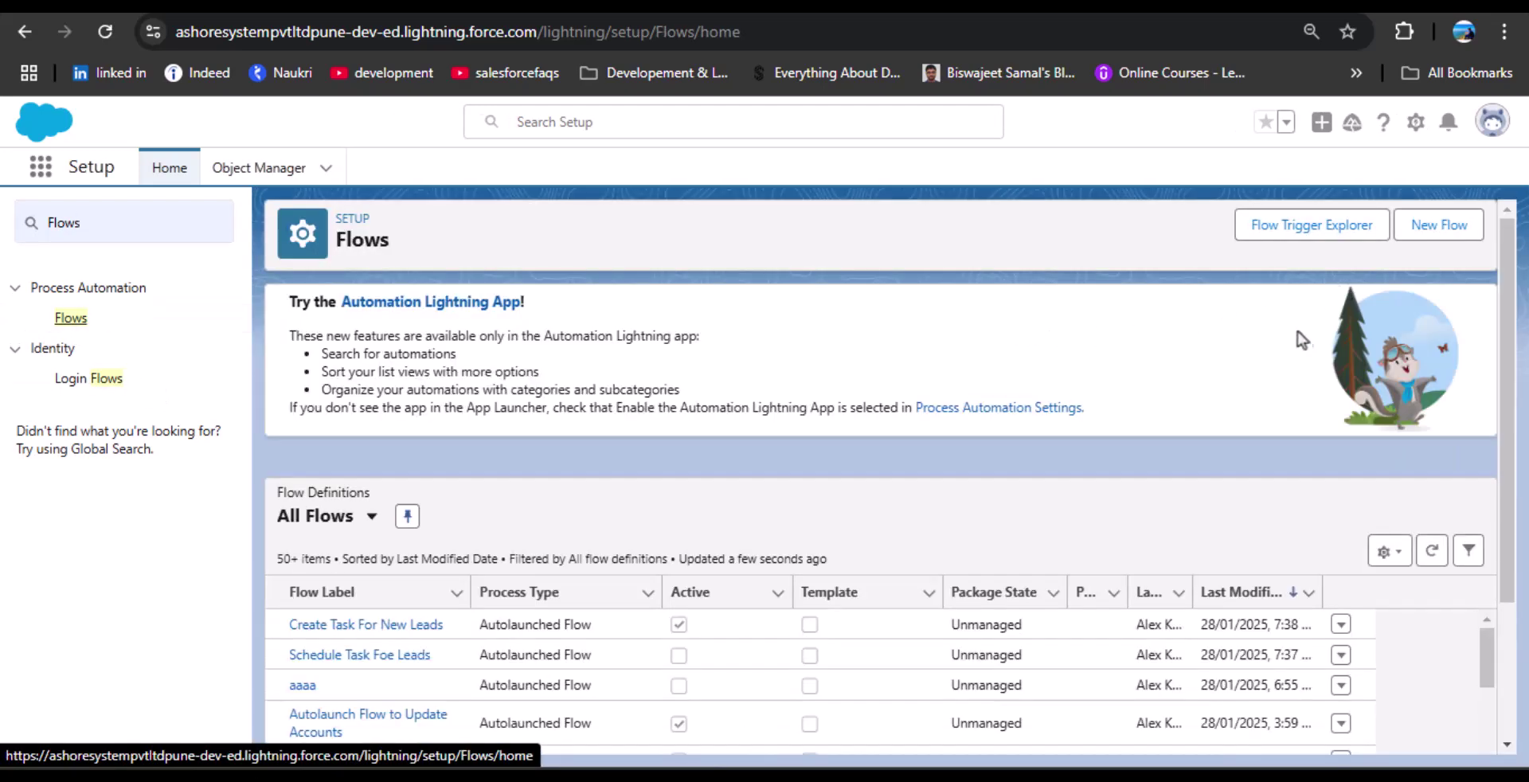
{"action": "scroll", "coordinate": [671, 312], "scroll_direction": "down", "scroll_amount": 3}
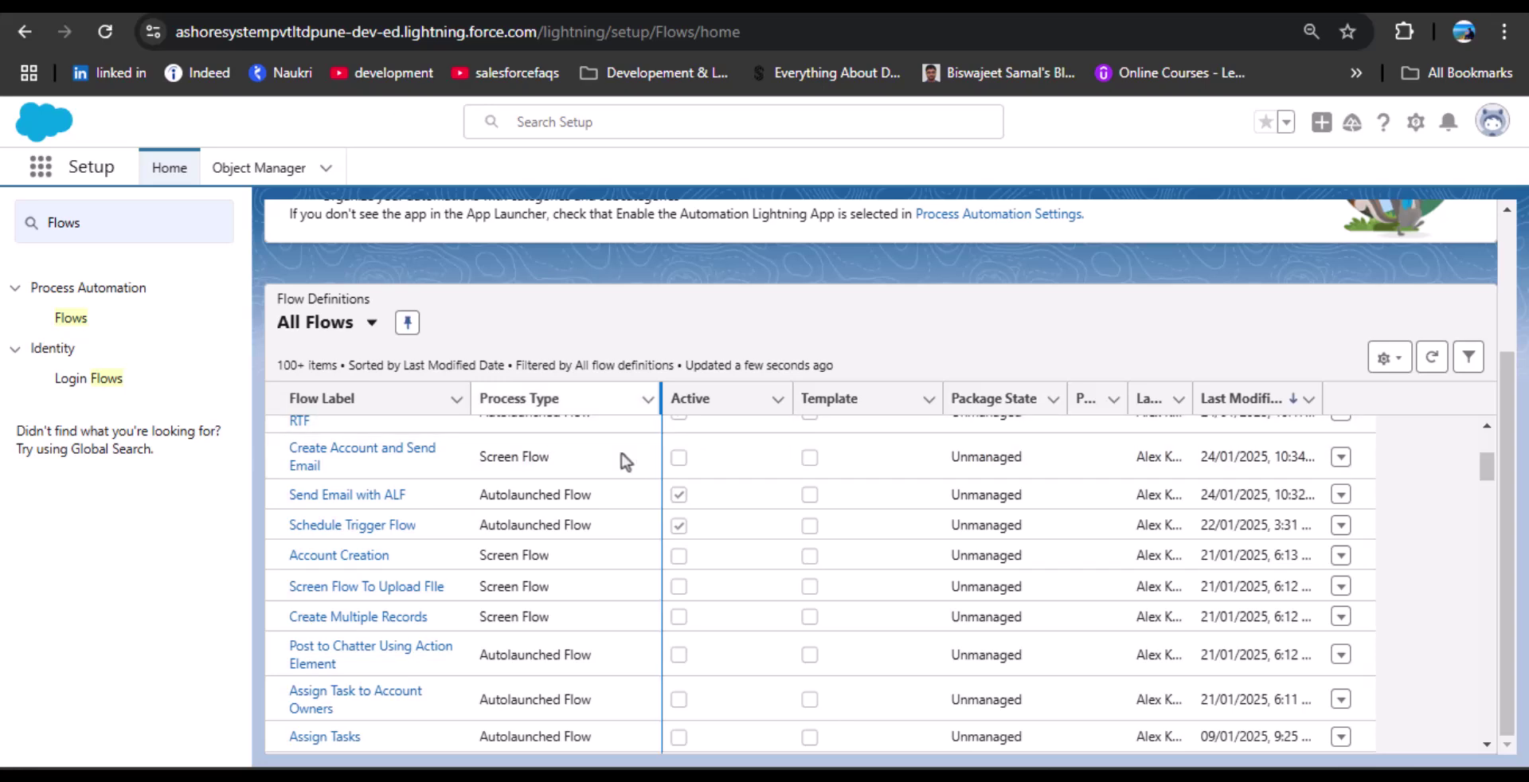
{"action": "left_click", "coordinate": [337, 557]}
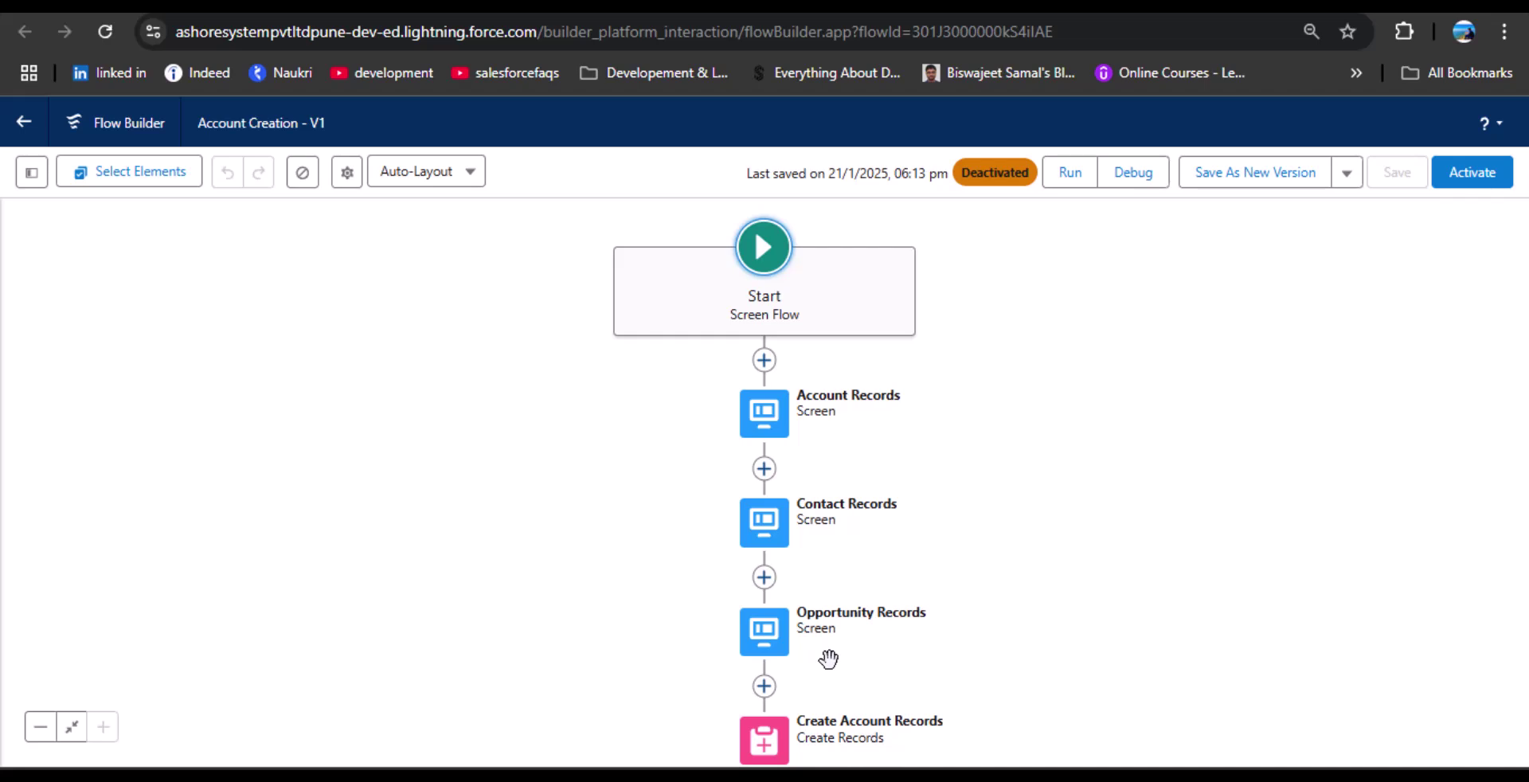
Review the Account Creation flow's elements, activate it, and return to the Flows list.
{"action": "left_click_drag", "start_coordinate": [828, 659], "coordinate": [891, 291]}
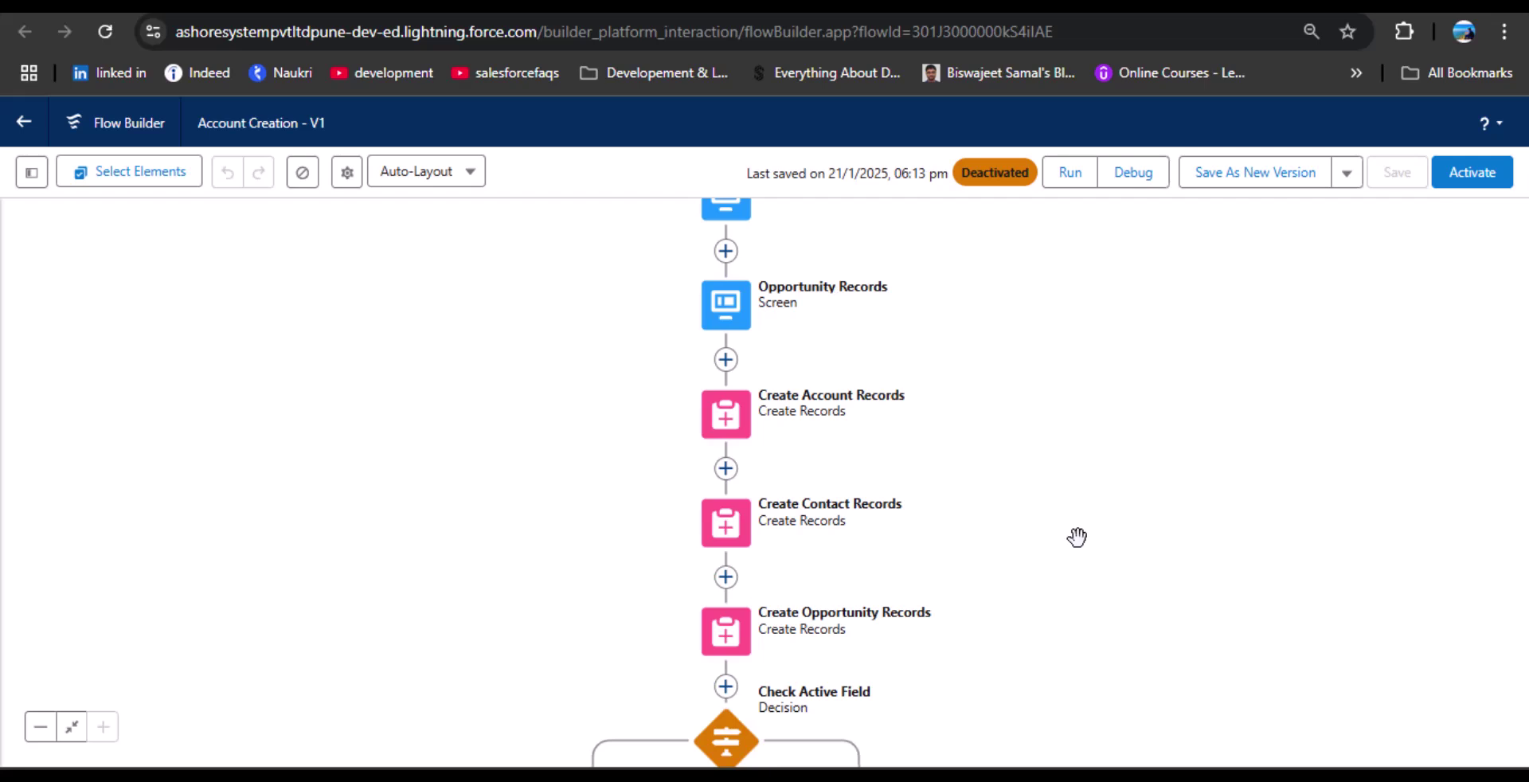
{"action": "scroll", "coordinate": [1135, 395], "scroll_direction": "up", "scroll_amount": 3}
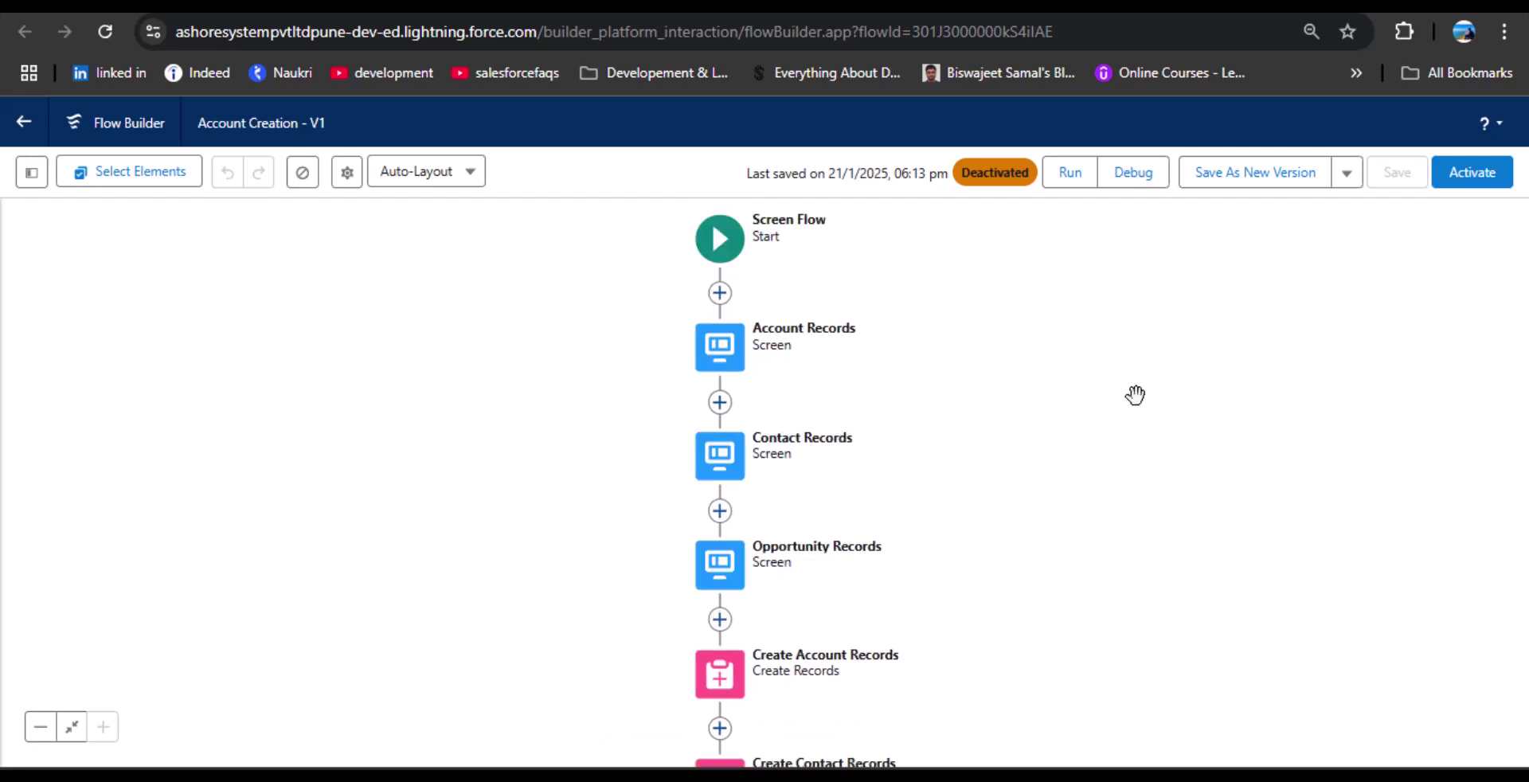
{"action": "left_click", "coordinate": [1490, 179]}
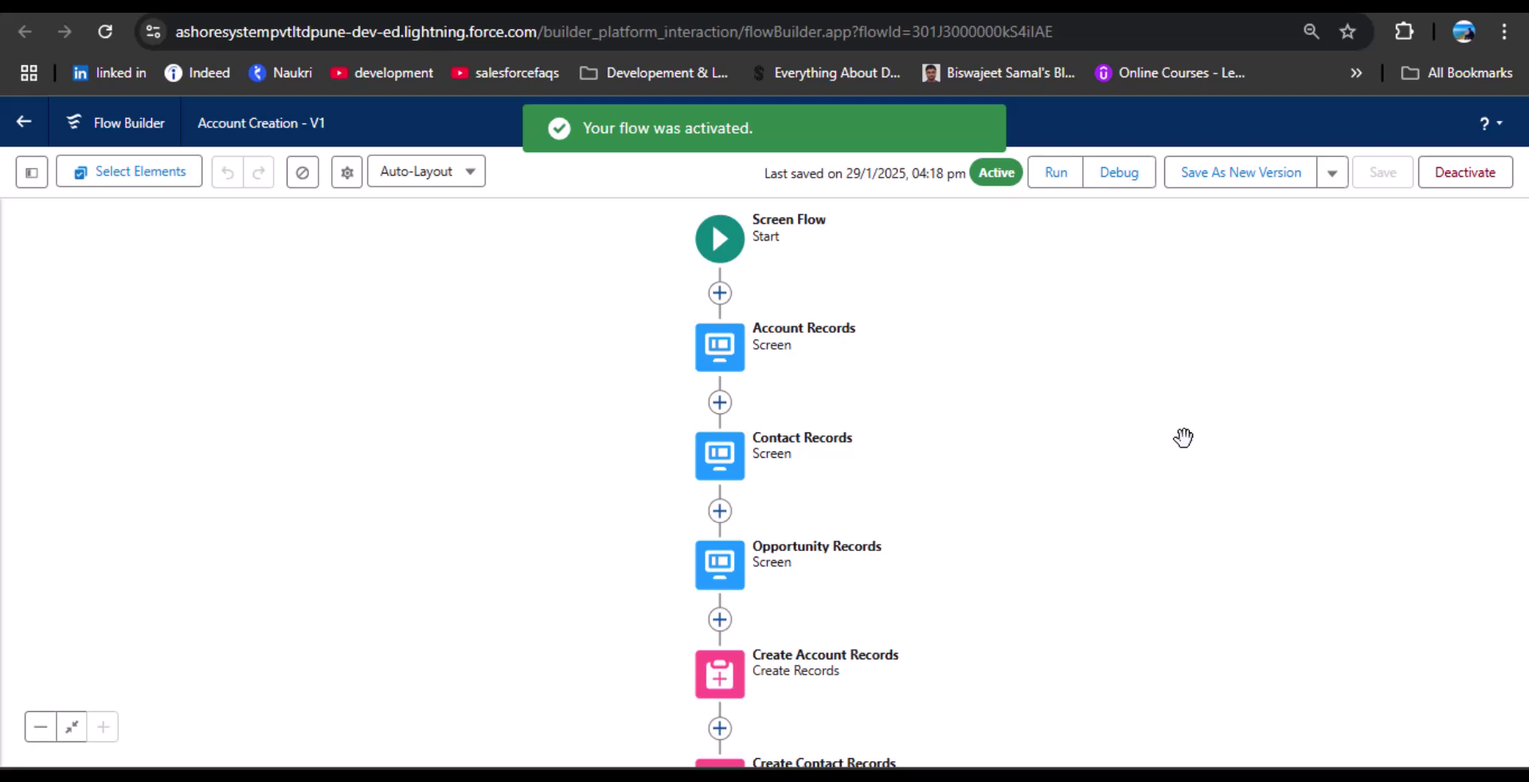
{"action": "left_click", "coordinate": [9, 126]}
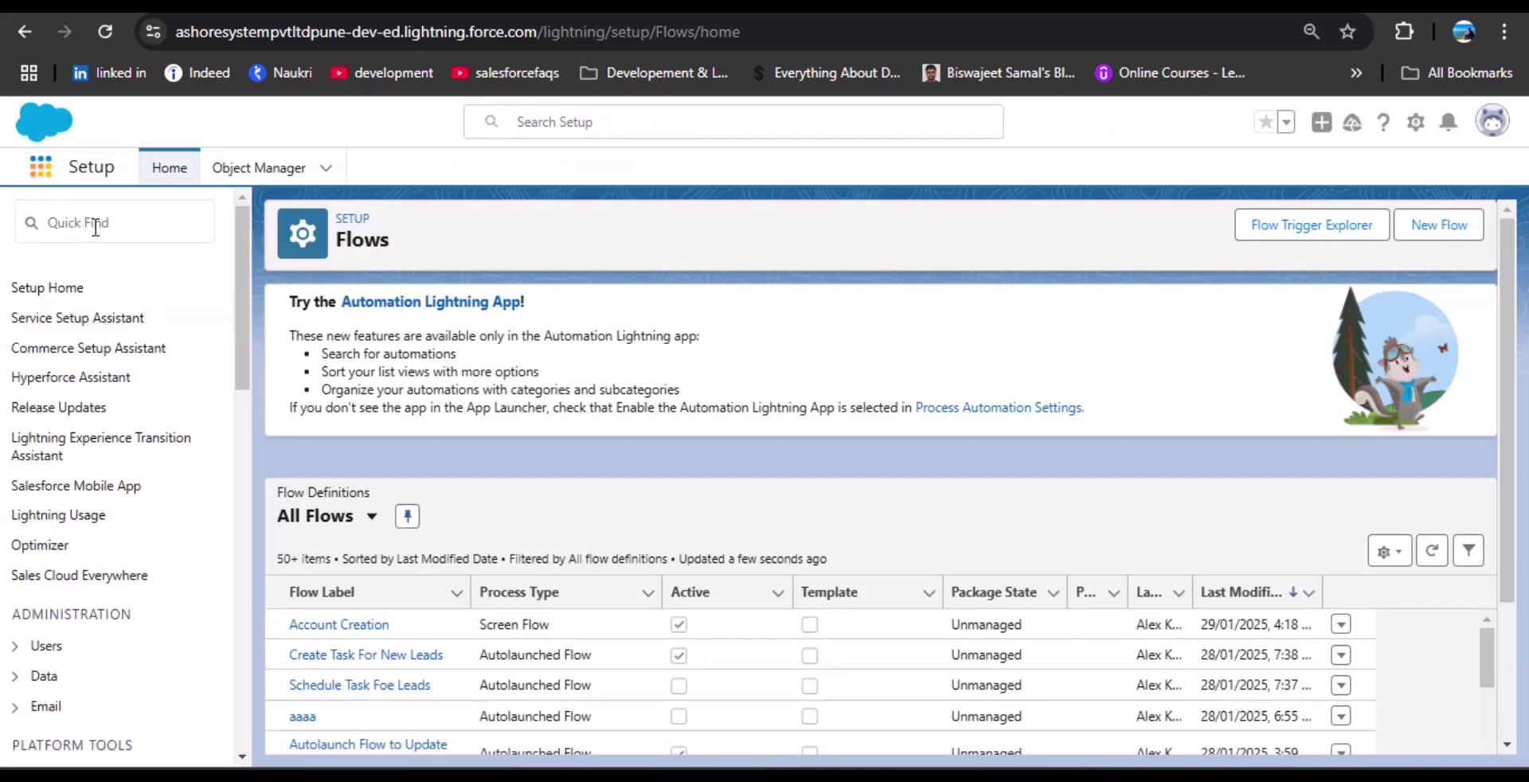
Open the Account Of India record from Accounts and edit its page in Lightning App Builder.
{"action": "type", "text": "acc"}
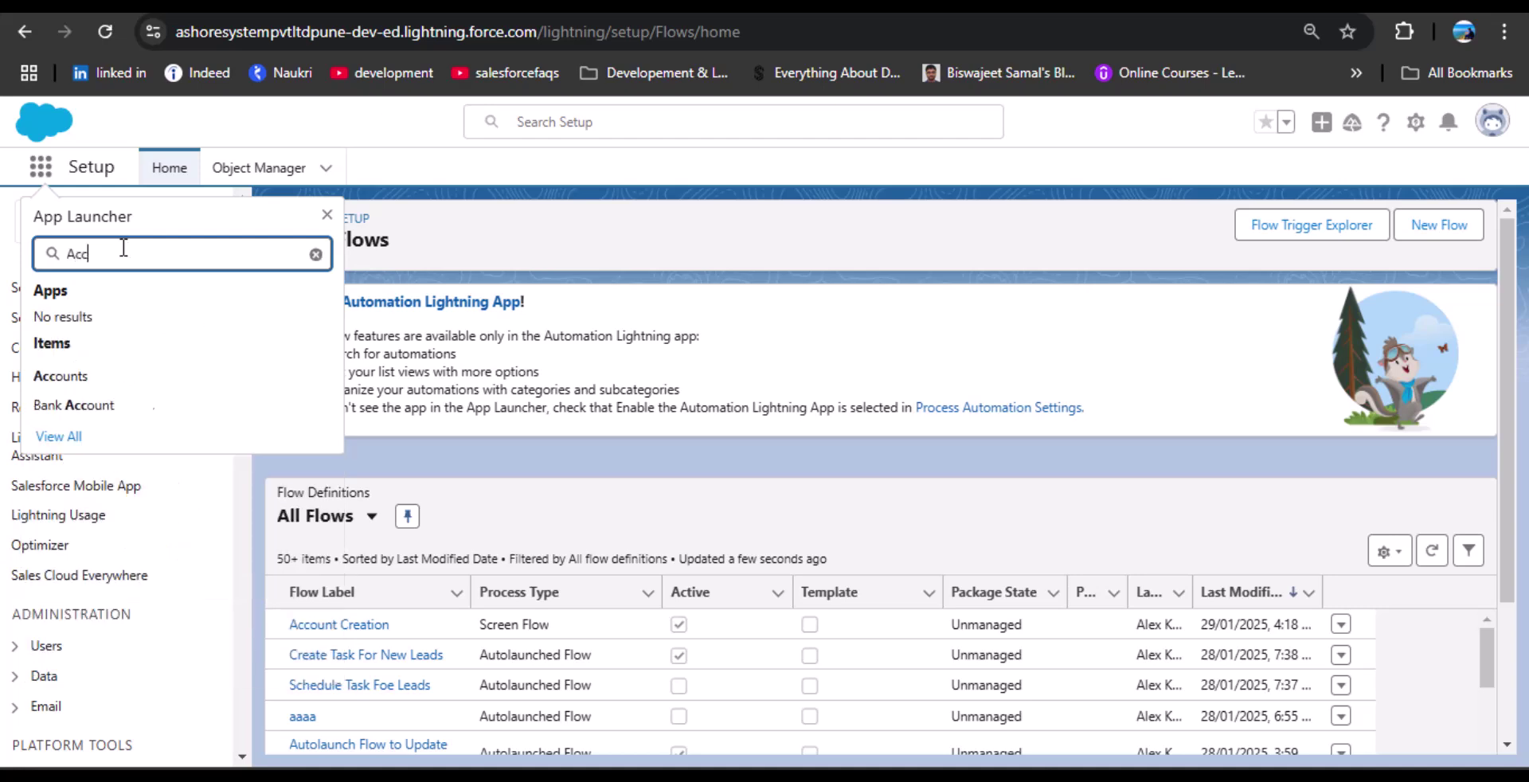
{"action": "left_click", "coordinate": [70, 381]}
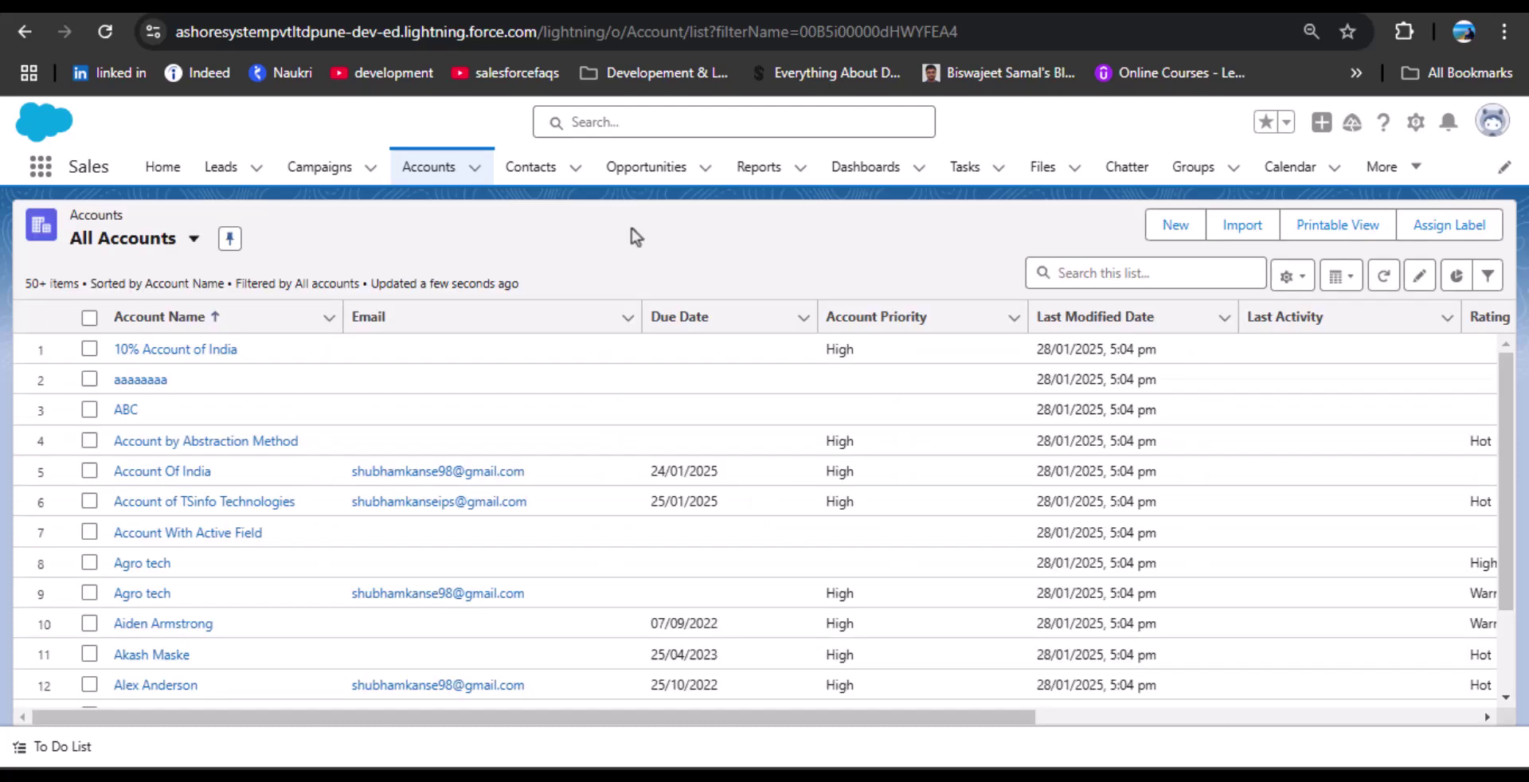
{"action": "left_click", "coordinate": [151, 347]}
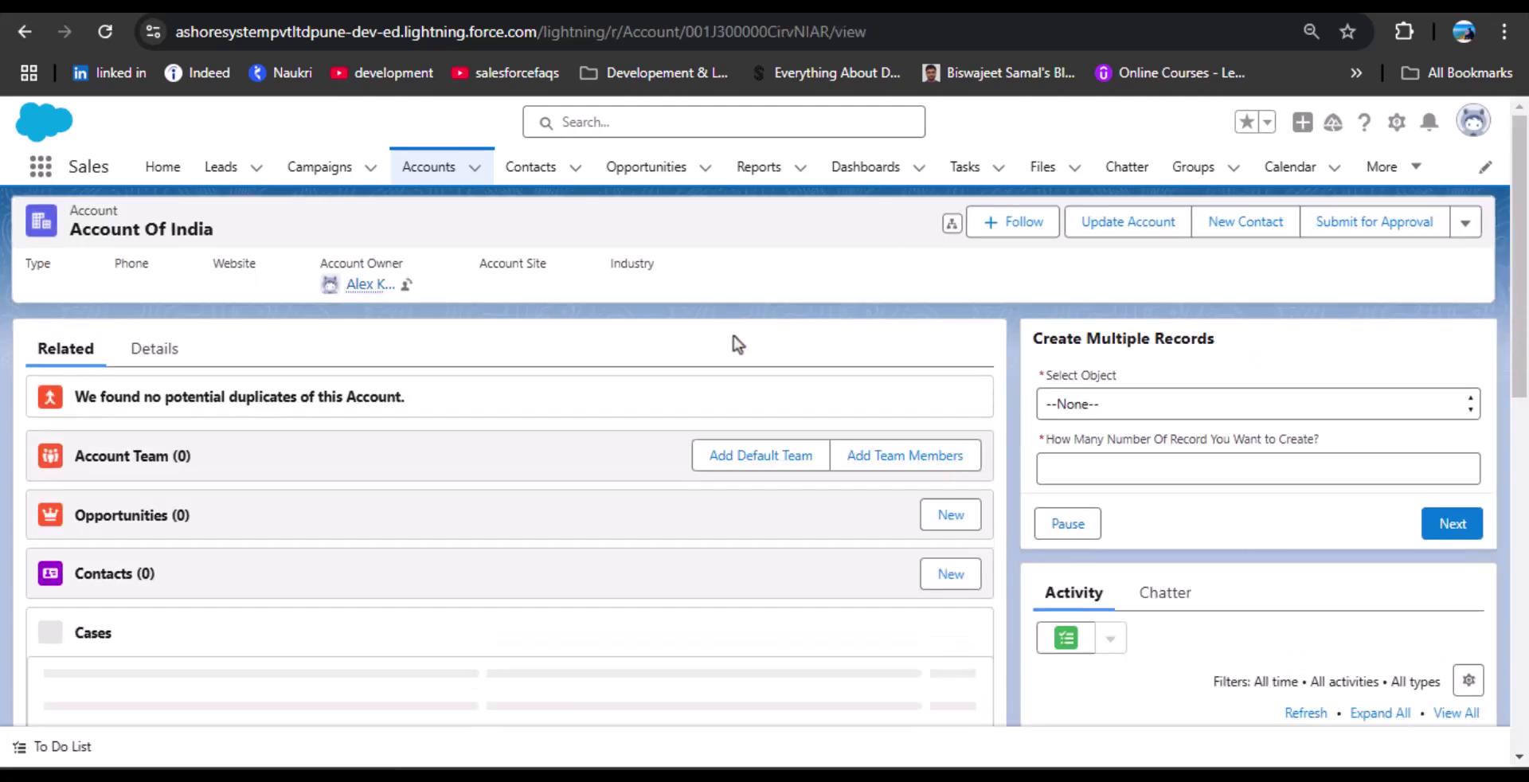
{"action": "left_click", "coordinate": [1397, 123]}
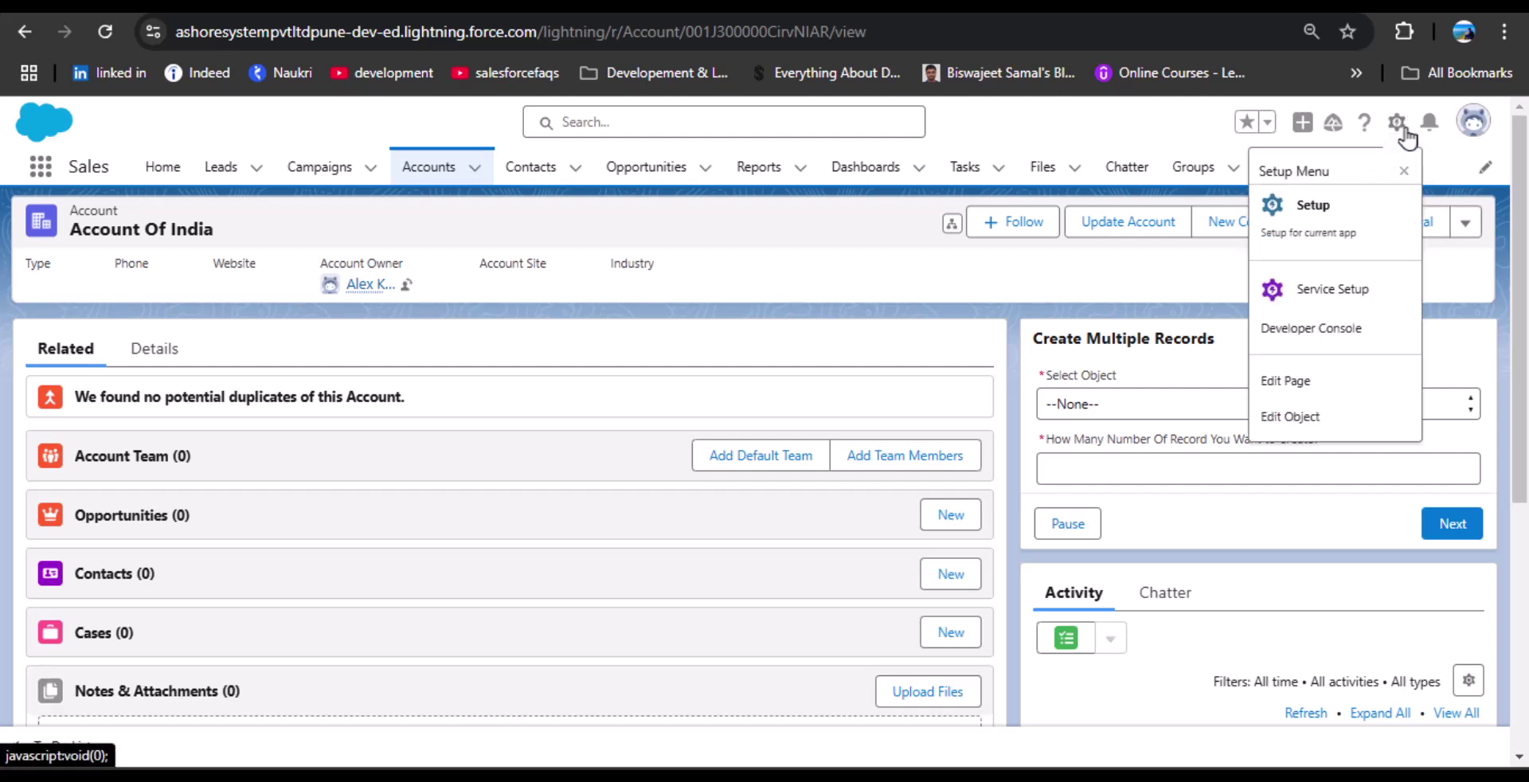
{"action": "left_click", "coordinate": [1323, 386]}
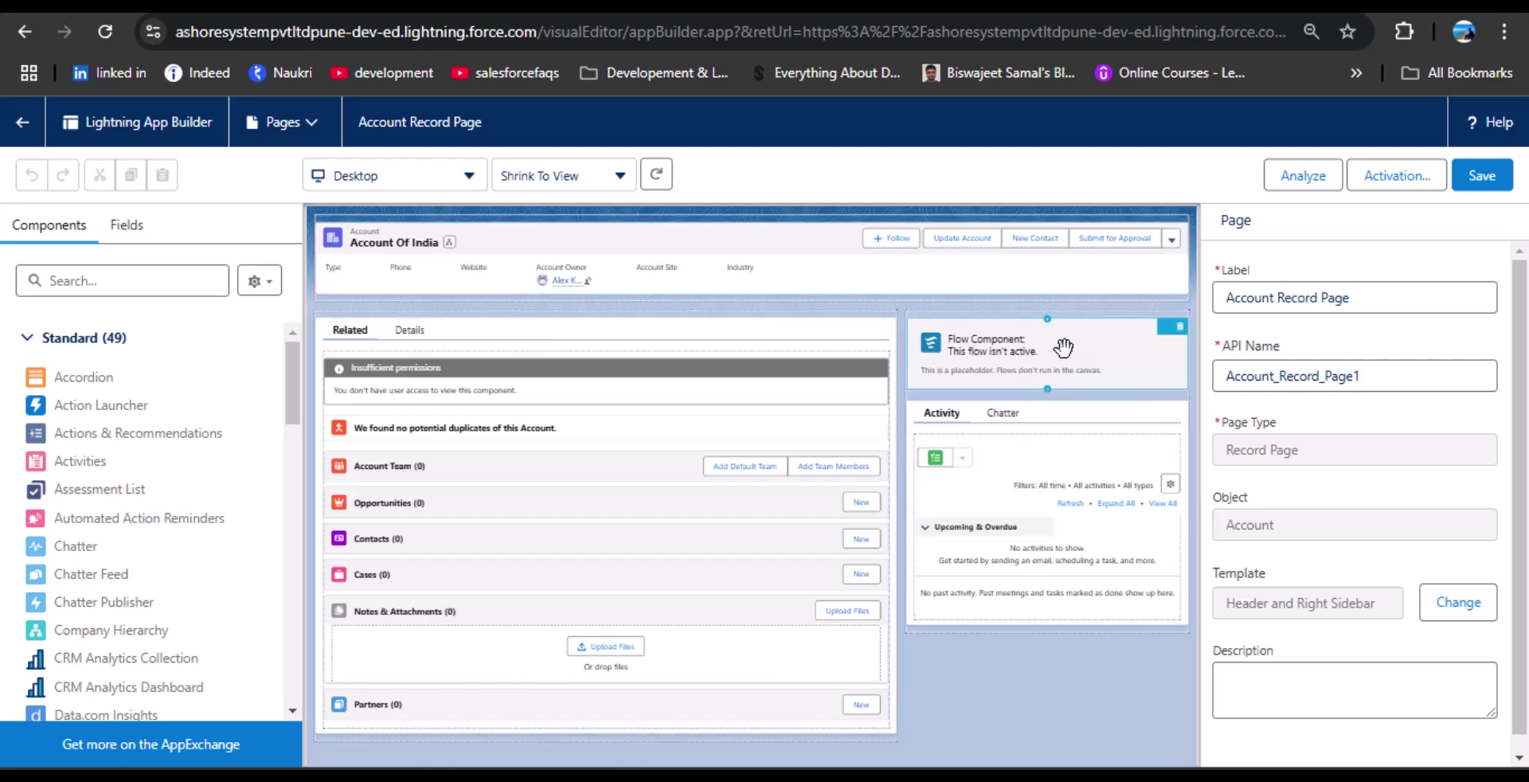
Swap the invalid Flow component for an Account Creation Flow component, save, and go back.
{"action": "left_click", "coordinate": [1029, 363]}
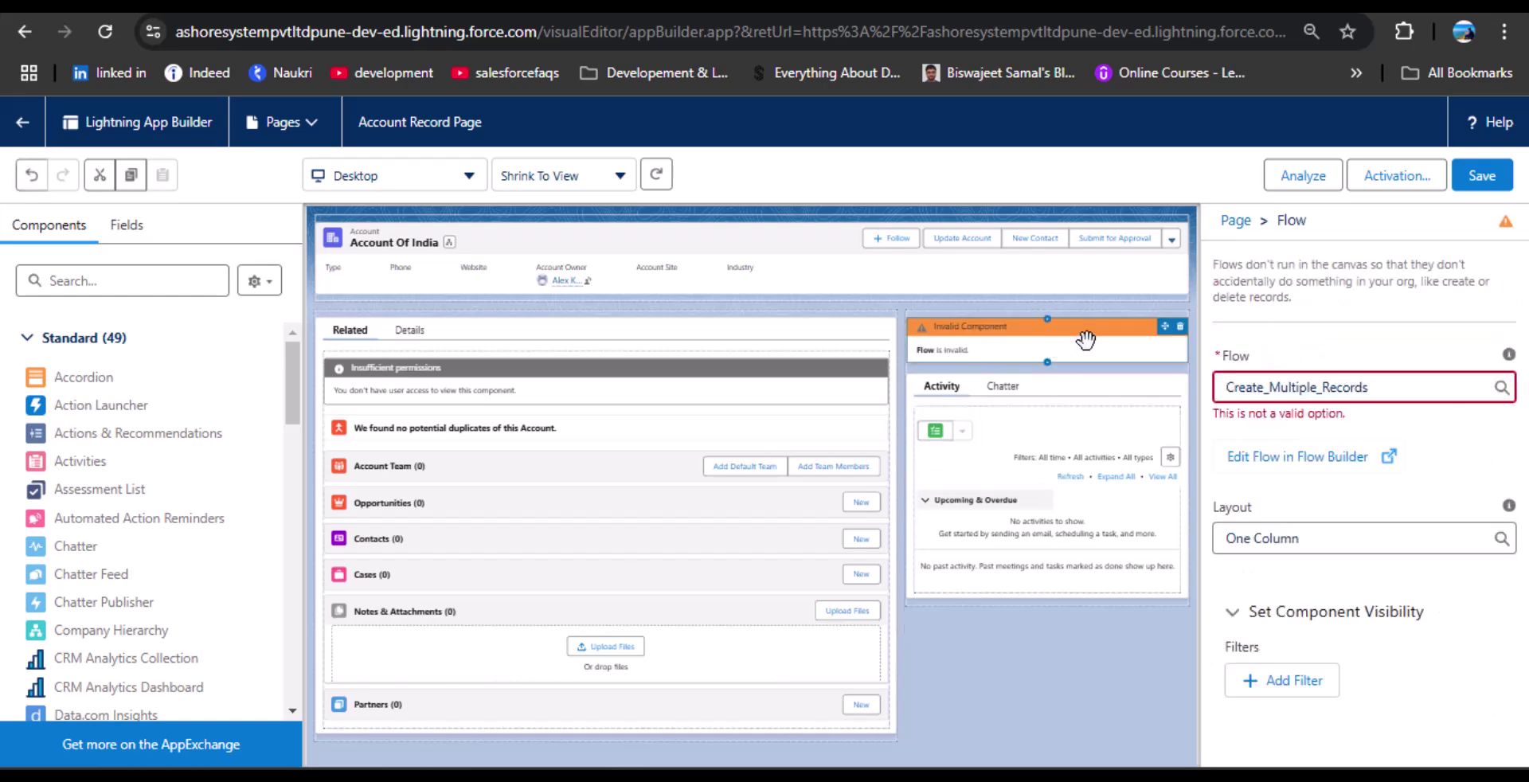
{"action": "left_click", "coordinate": [1179, 327]}
{"action": "left_click", "coordinate": [108, 282]}
{"action": "type", "text": "Flo"}
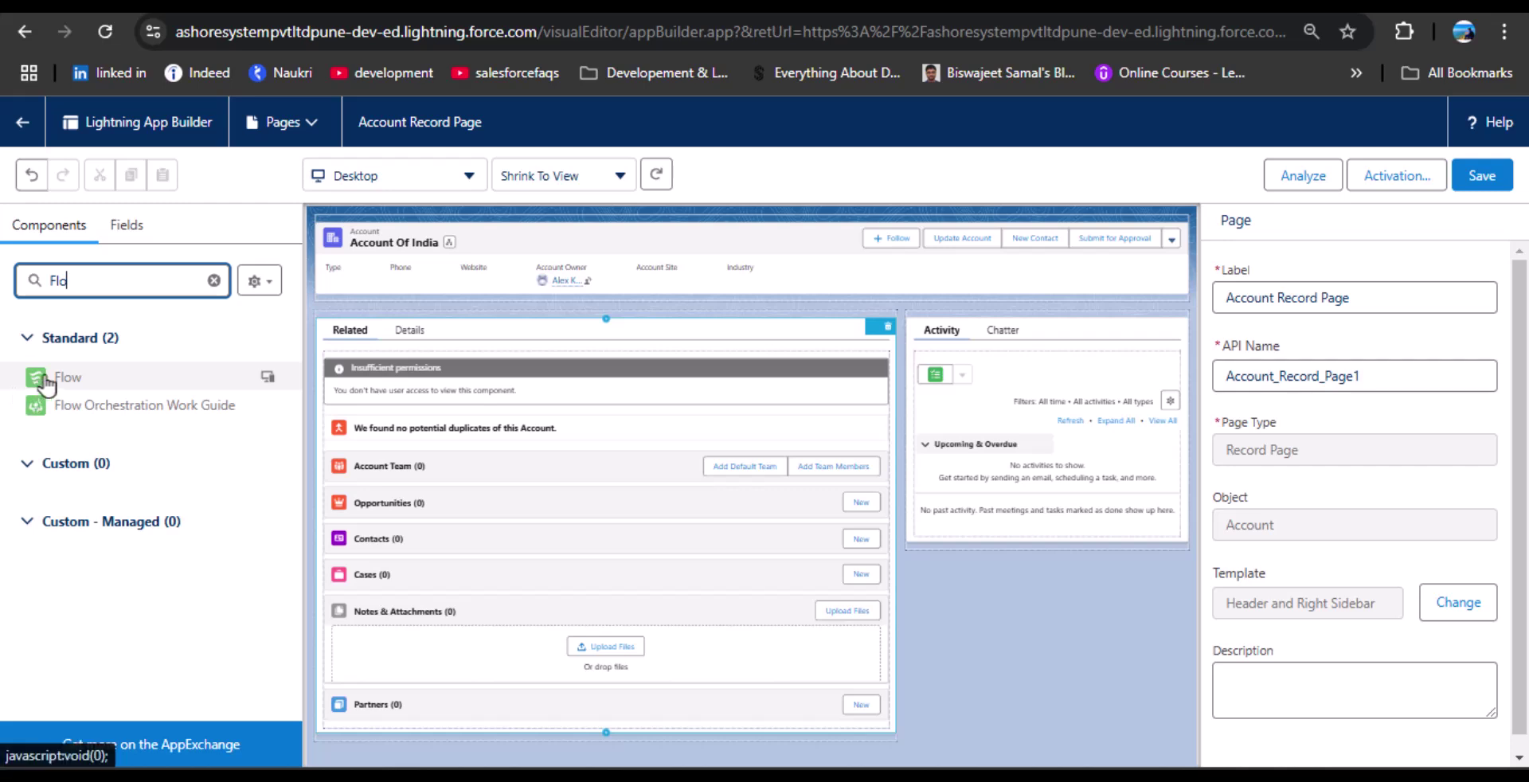
{"action": "left_click_drag", "start_coordinate": [67, 377], "coordinate": [936, 338]}
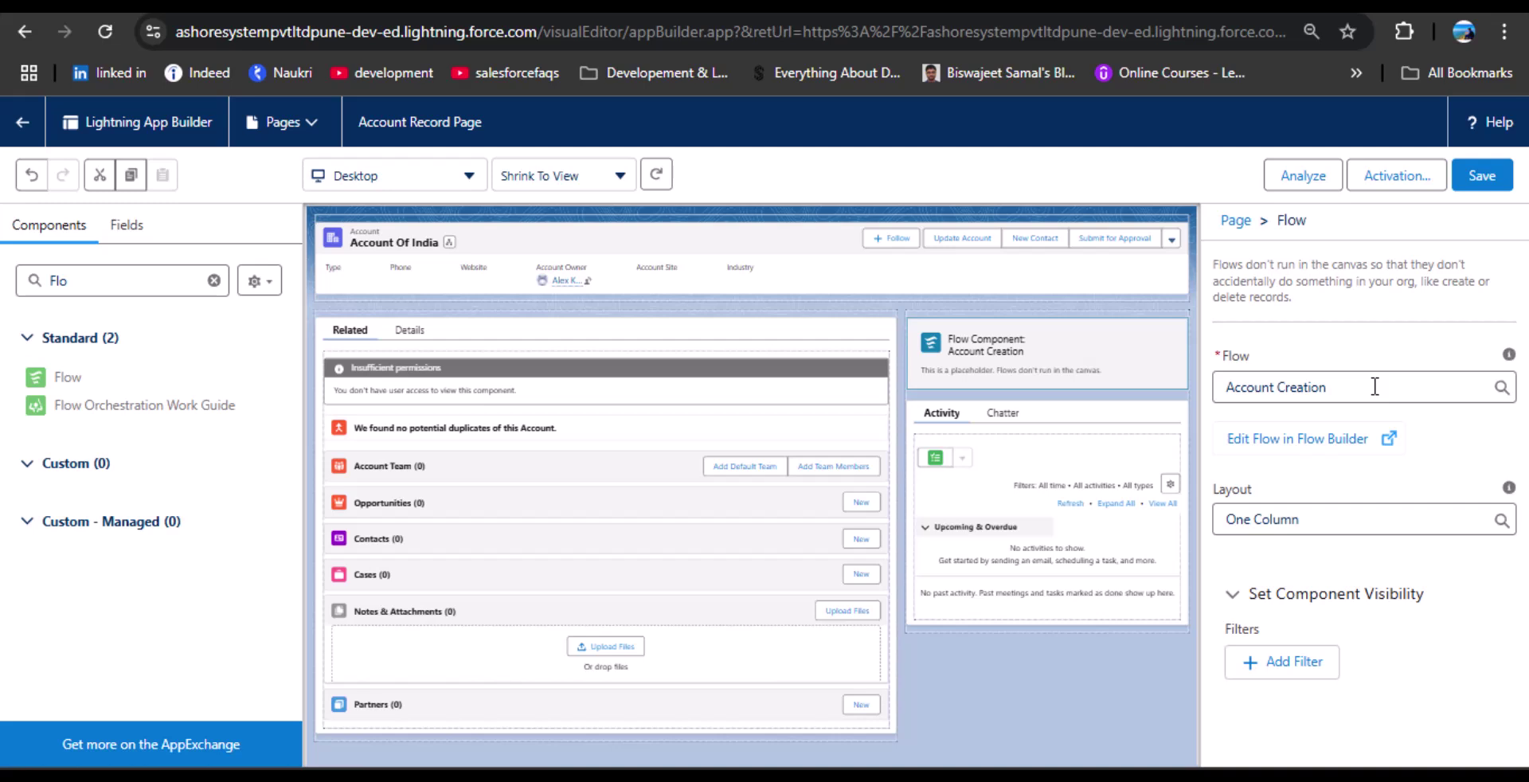
{"action": "left_click", "coordinate": [1477, 177]}
{"action": "left_click", "coordinate": [32, 122]}
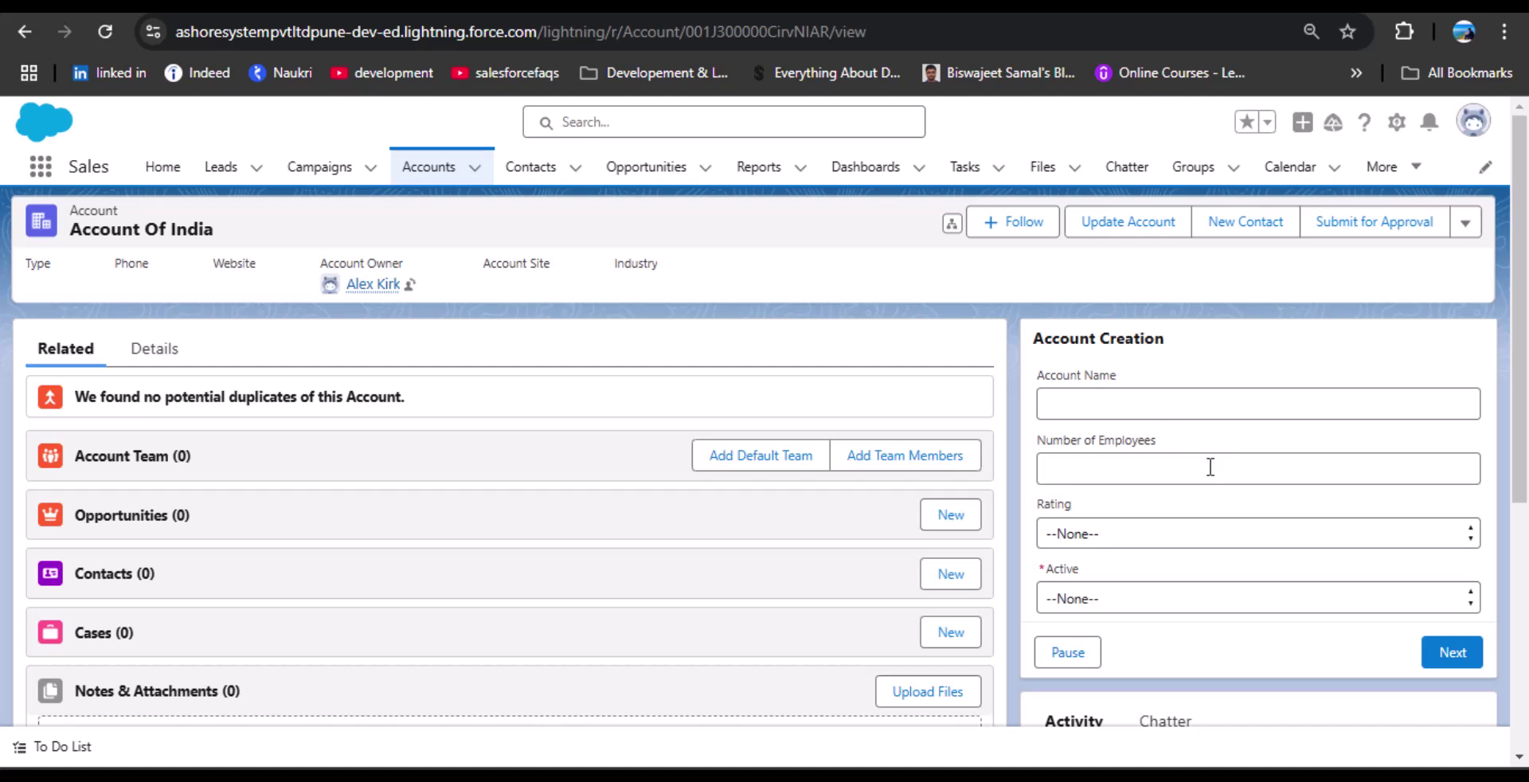
Enter account abccc with 10 employees, rating Warm, and Active selected.
{"action": "left_click", "coordinate": [1164, 404]}
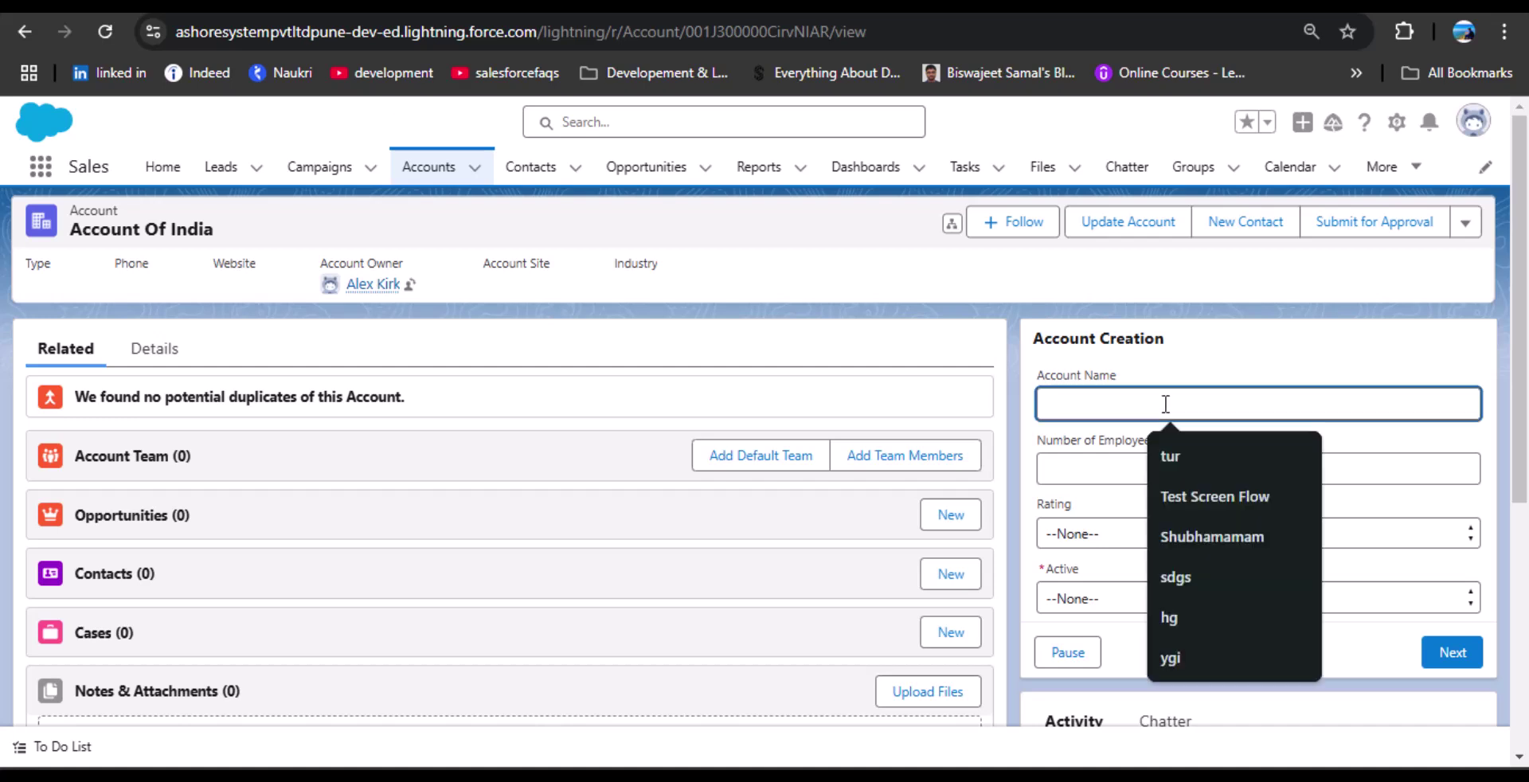
{"action": "type", "text": "abccc"}
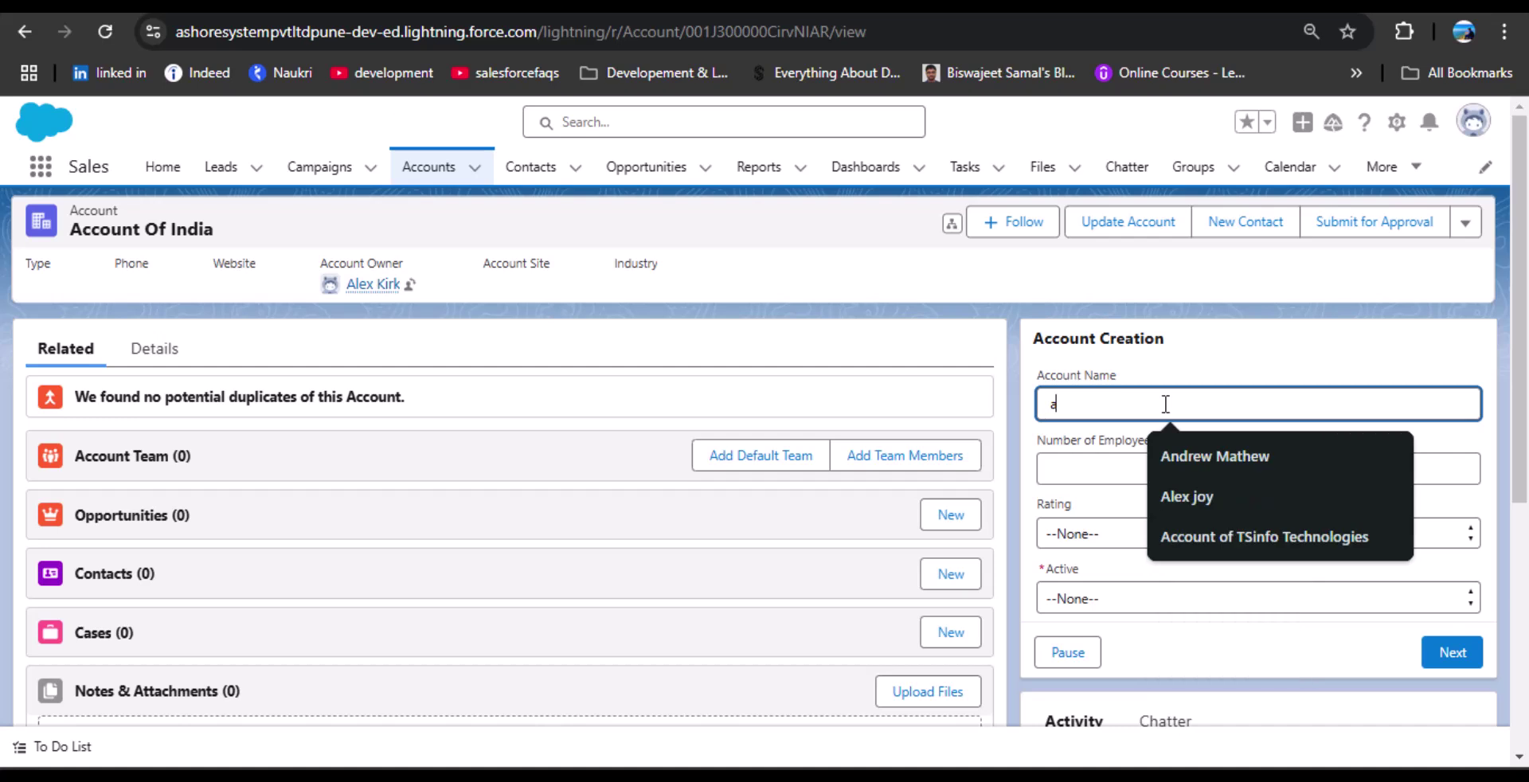
{"action": "left_click", "coordinate": [1117, 472]}
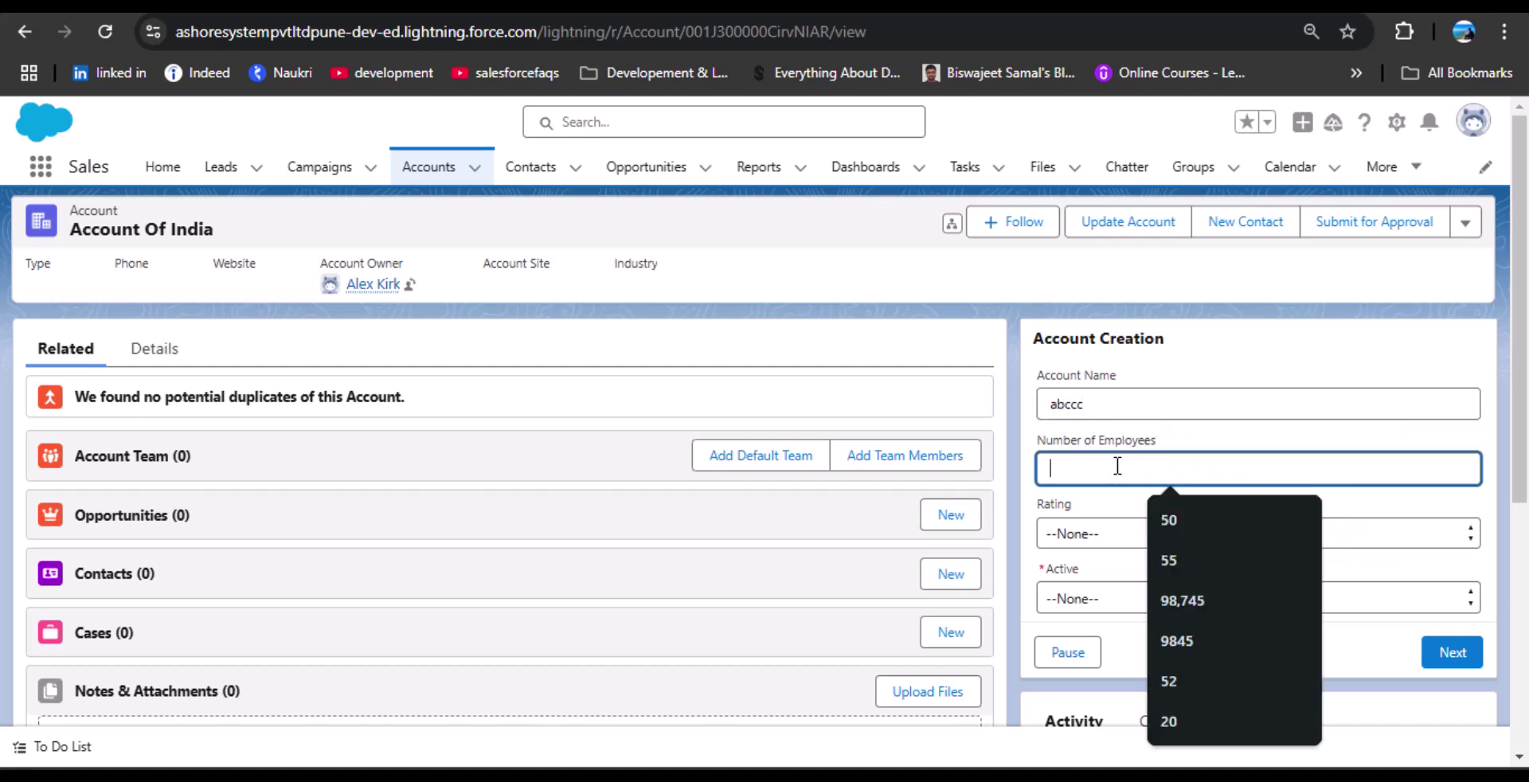
{"action": "type", "text": "10"}
{"action": "left_click", "coordinate": [1150, 538]}
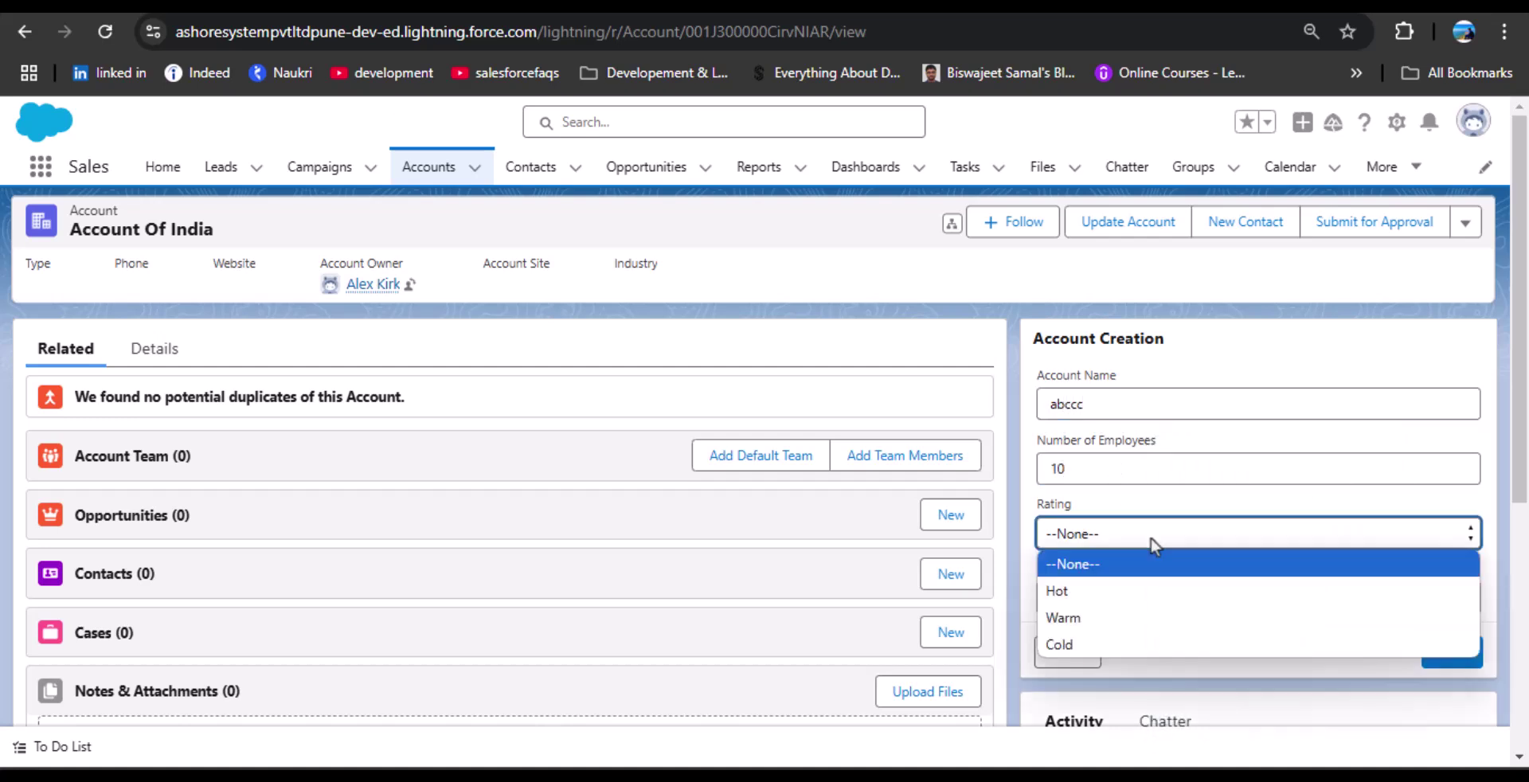
{"action": "left_click", "coordinate": [1127, 617]}
{"action": "left_click", "coordinate": [1136, 598]}
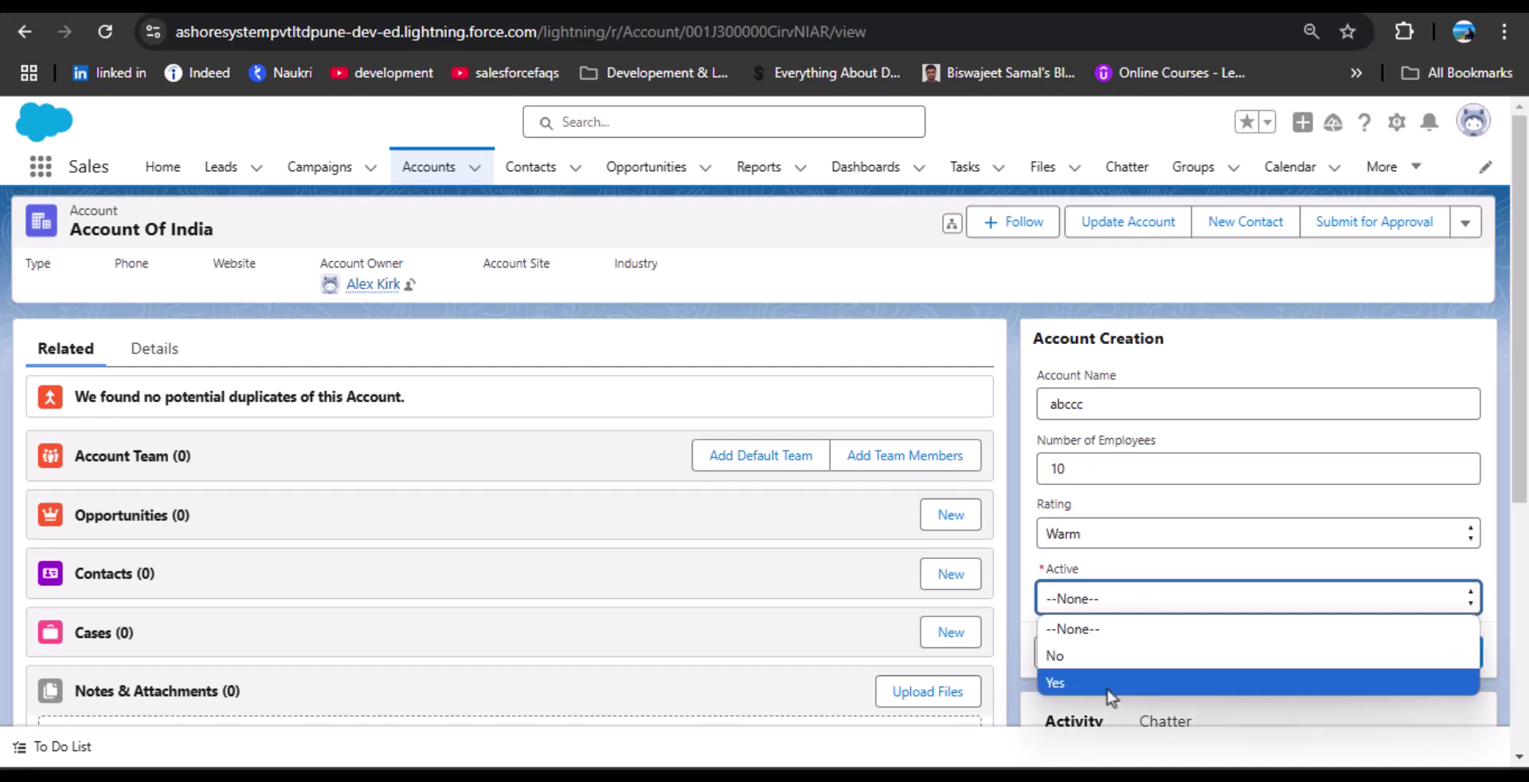
{"action": "left_click", "coordinate": [1067, 683]}
{"action": "left_click", "coordinate": [1447, 649]}
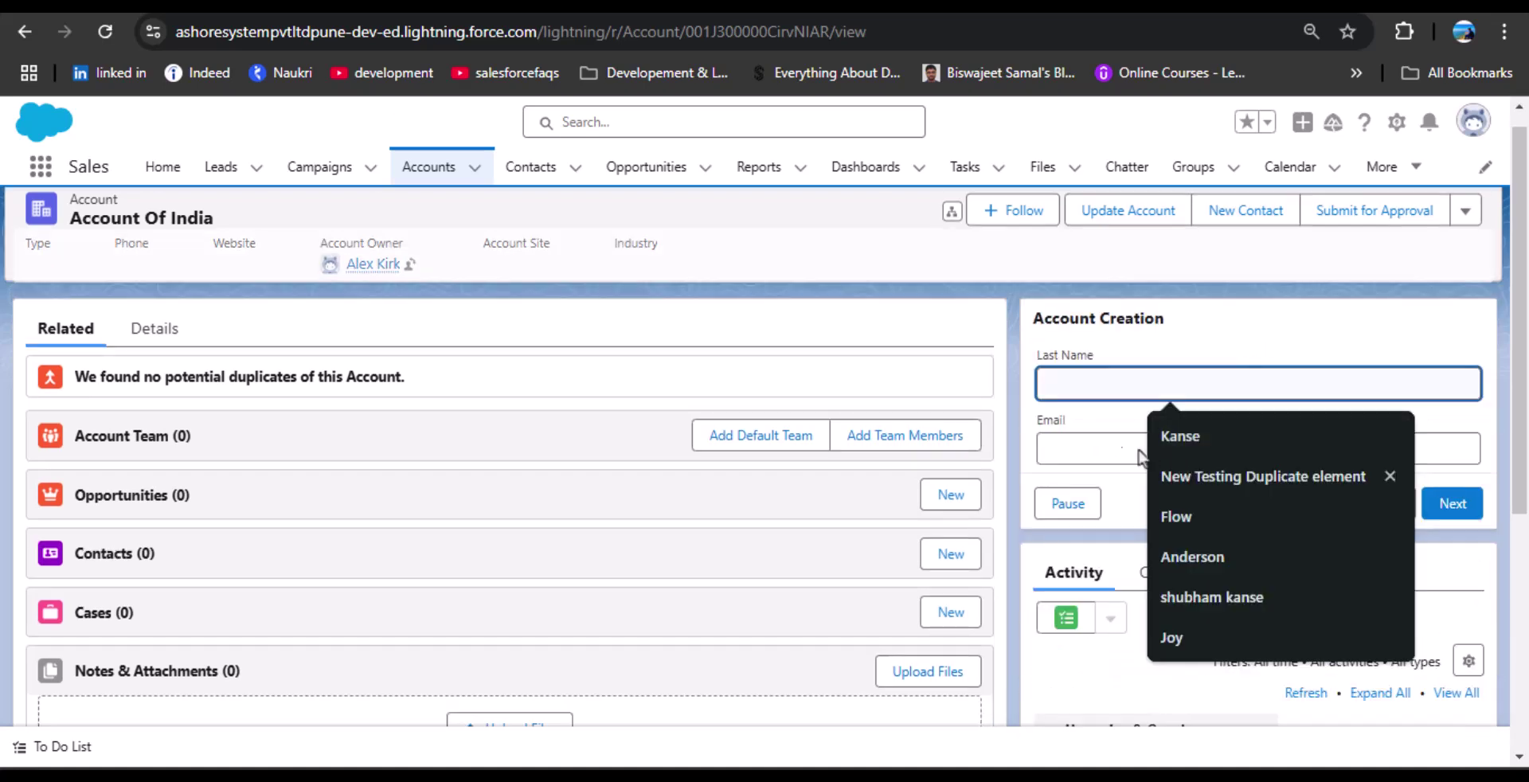
Fill in the contact's last name and e-mail address on the contact screen.
{"action": "left_click", "coordinate": [1188, 347]}
{"action": "left_click", "coordinate": [1147, 387]}
{"action": "left_click", "coordinate": [1153, 350]}
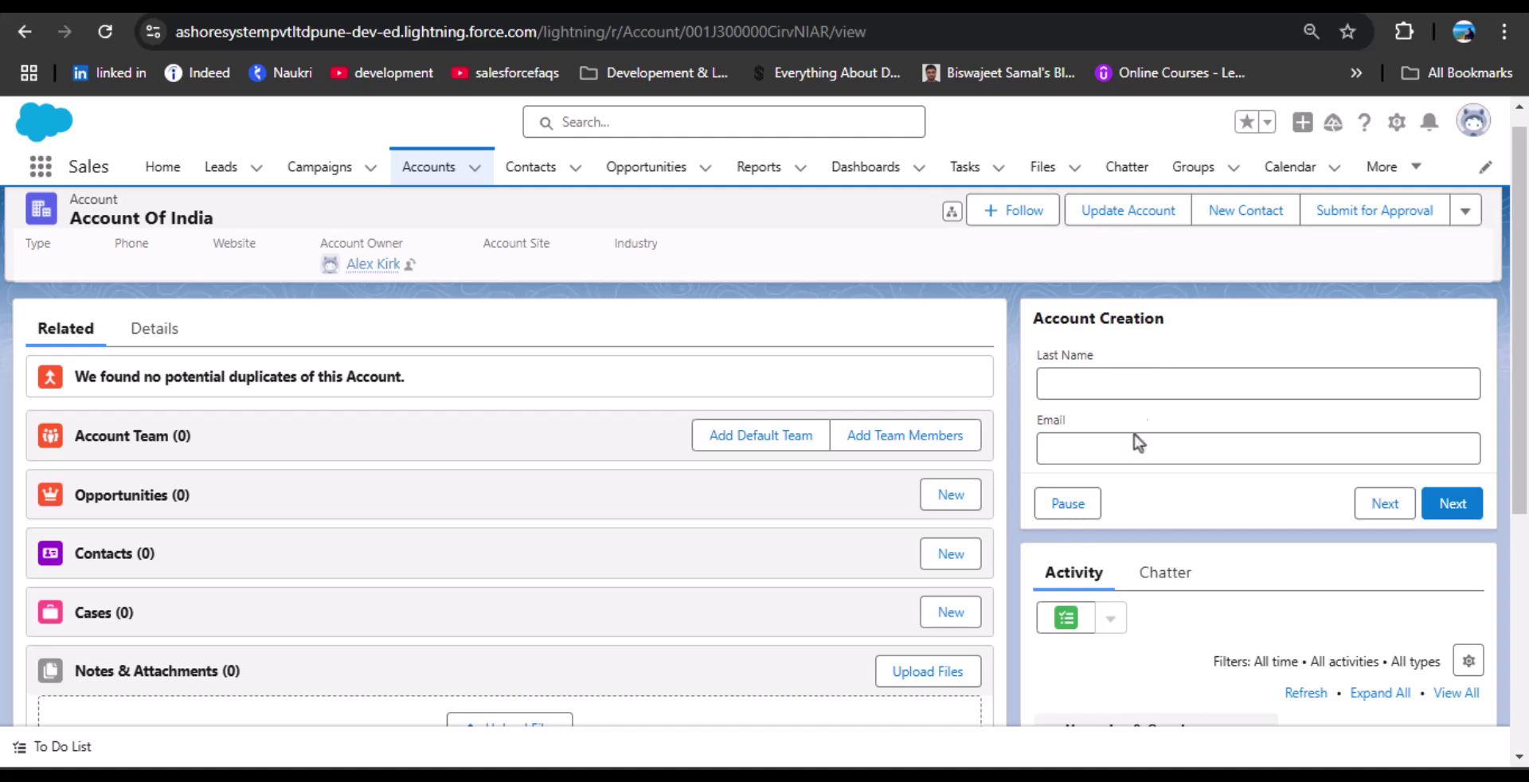
{"action": "left_click", "coordinate": [1117, 447]}
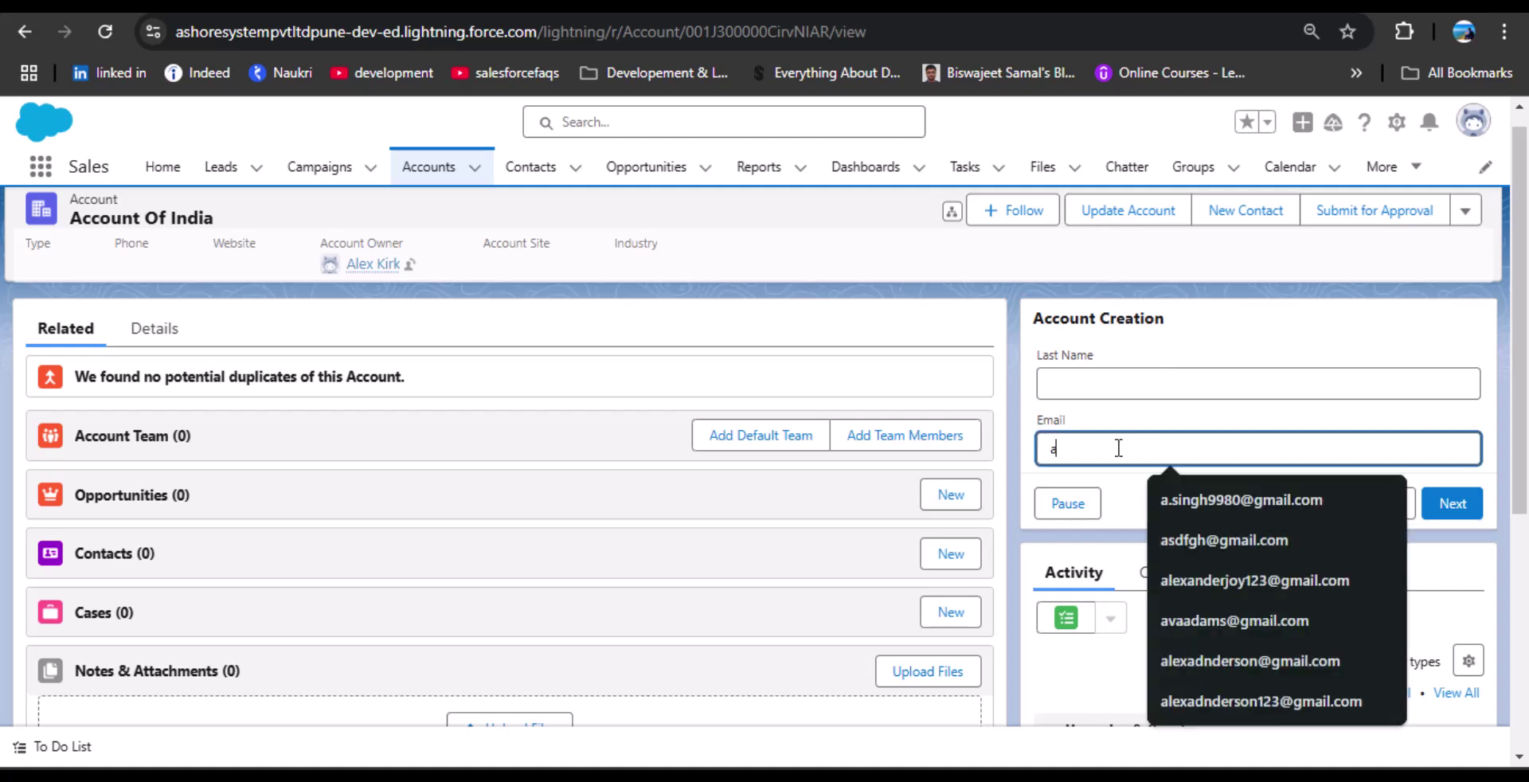
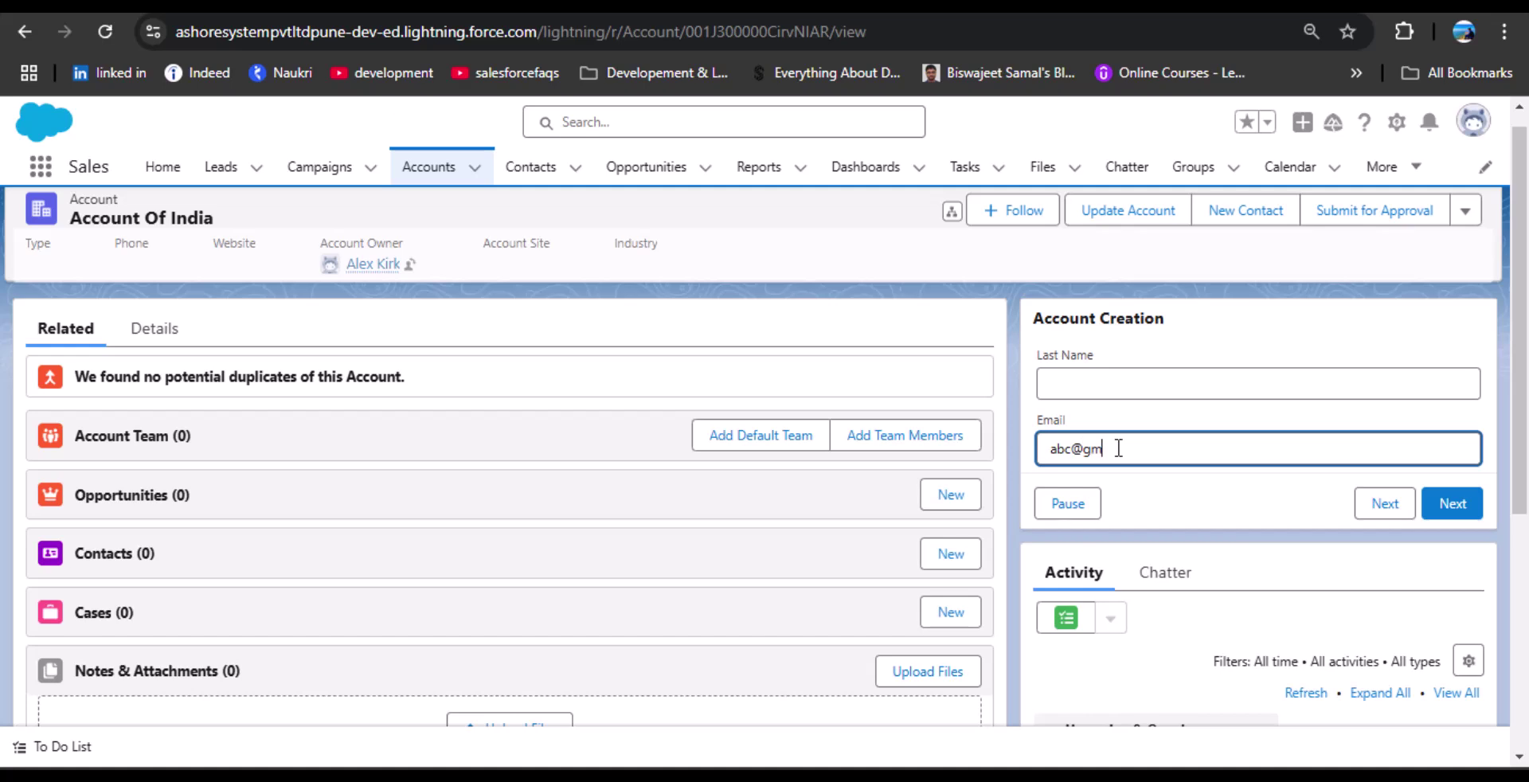
{"action": "left_click", "coordinate": [1469, 509]}
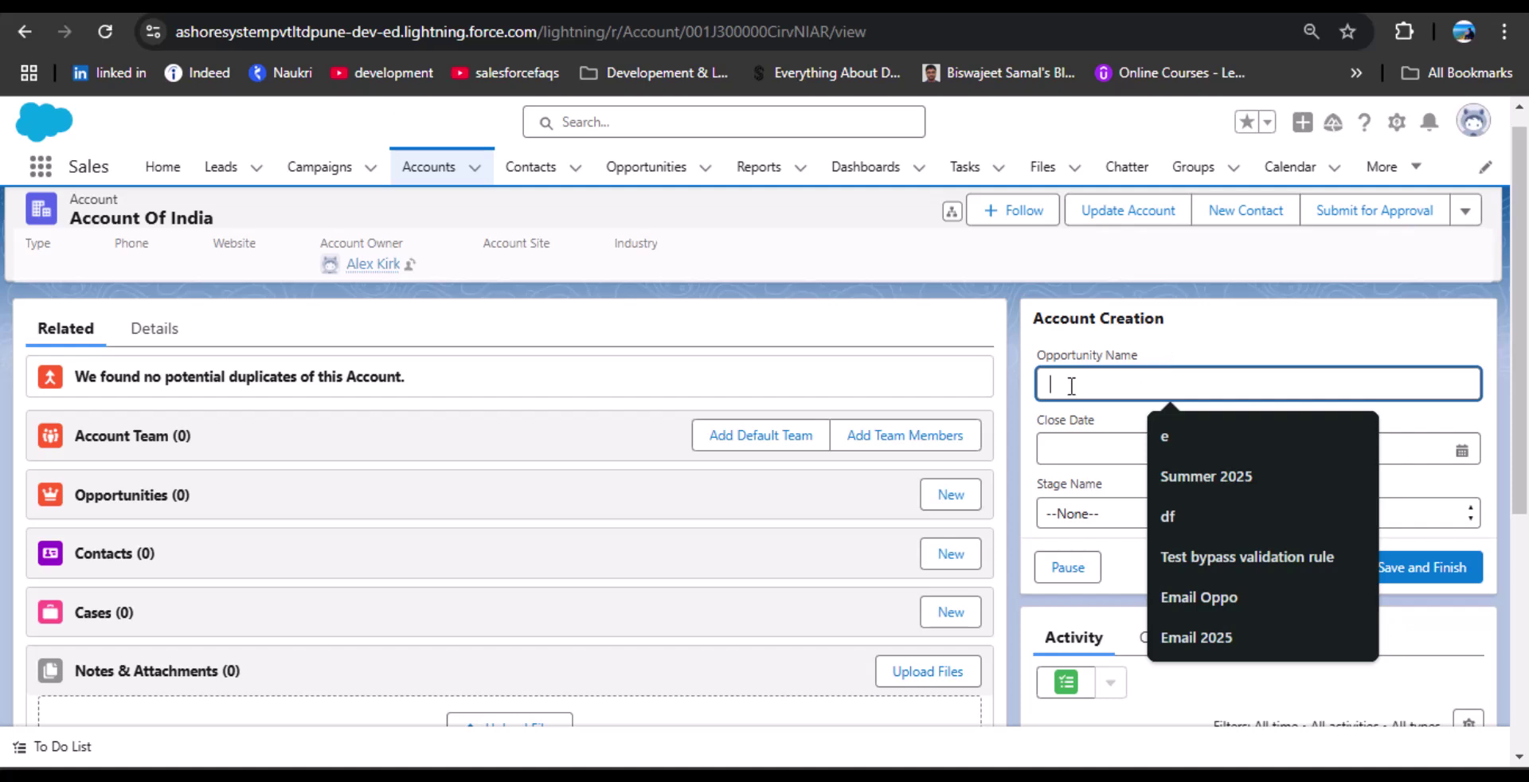
Enter opportunity oppo 1, close date 01-Feb-2025, stage Prospecting, and submit the flow.
{"action": "type", "text": "oppo 1"}
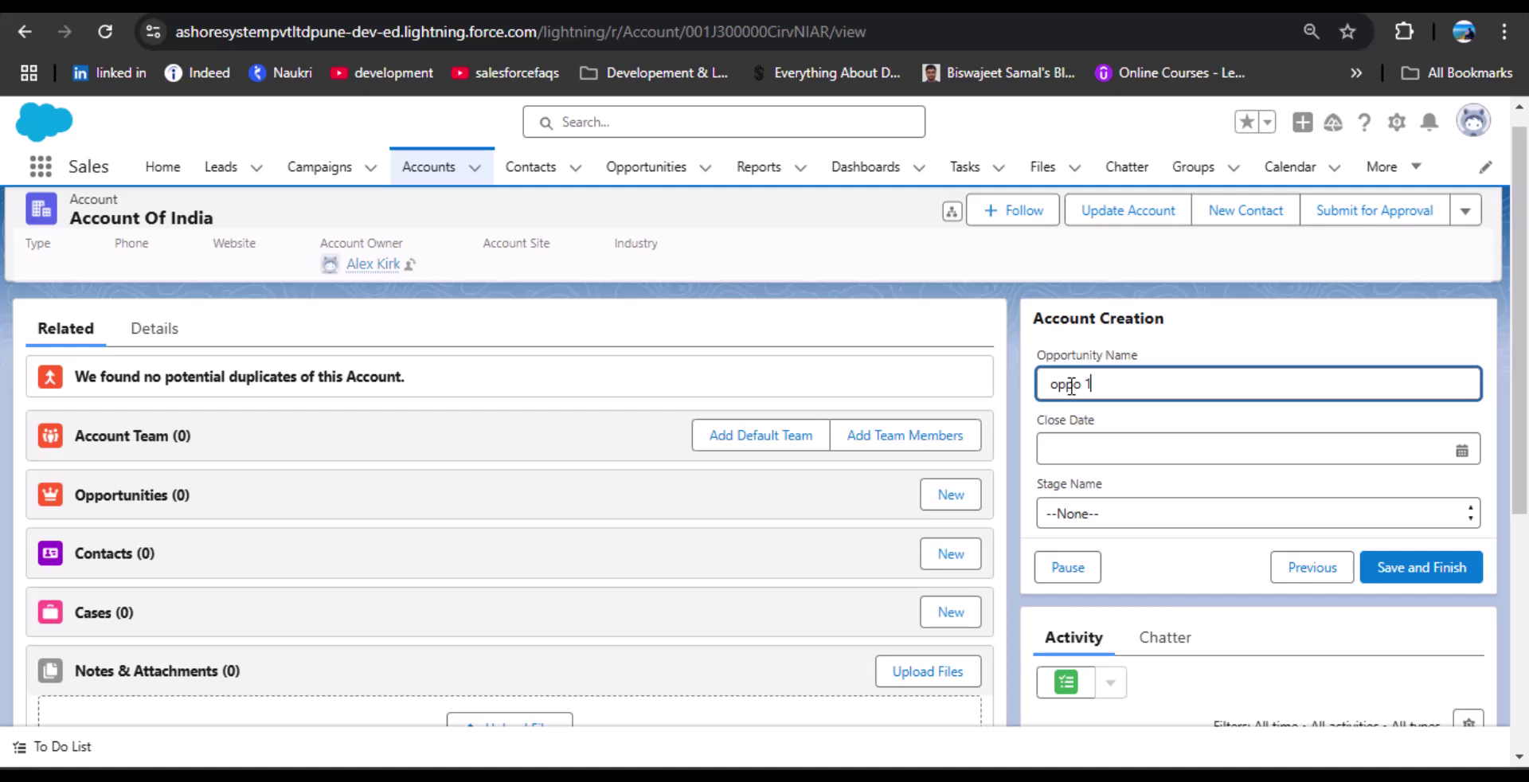
{"action": "left_click", "coordinate": [1123, 444]}
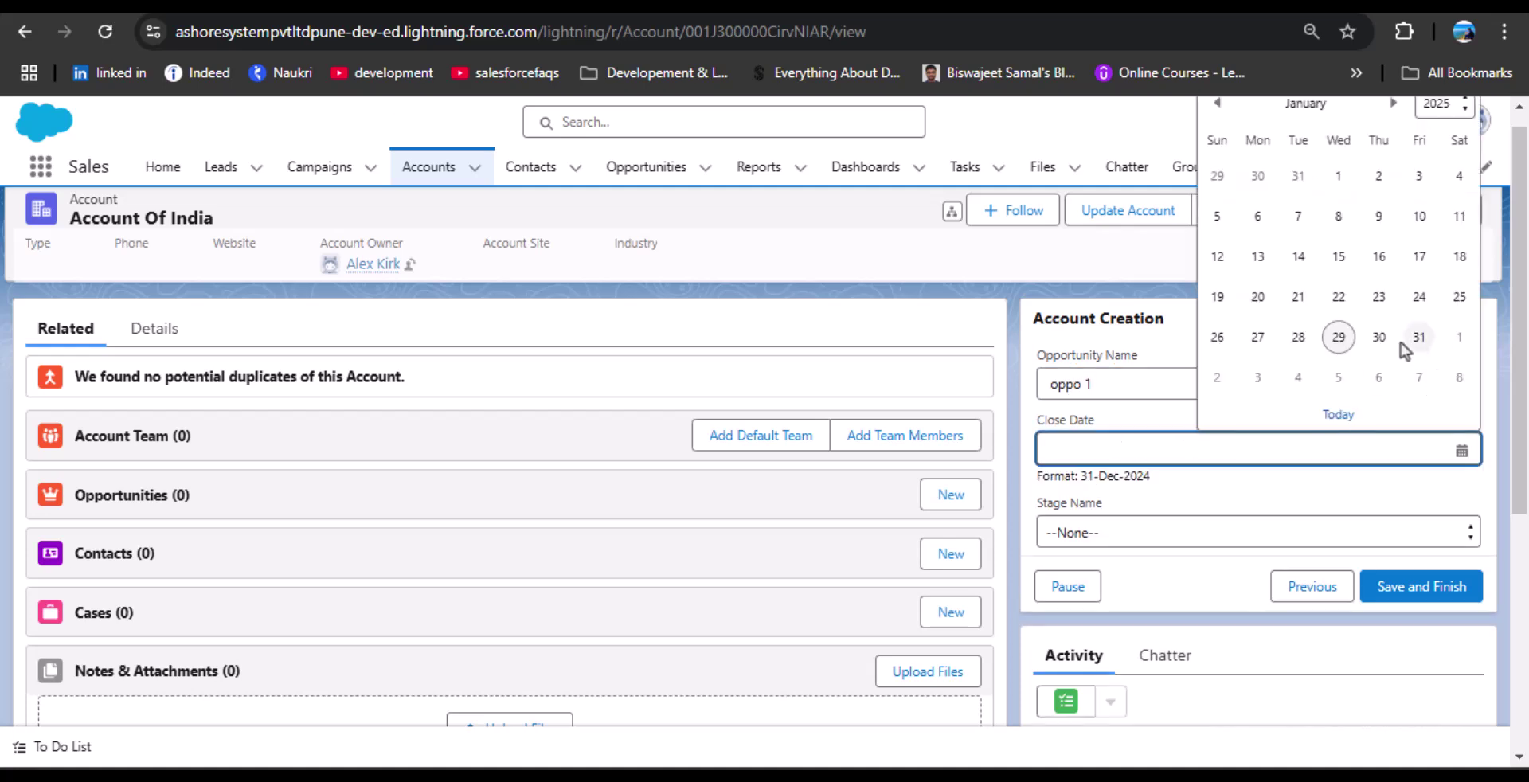
{"action": "left_click", "coordinate": [1456, 340]}
{"action": "left_click", "coordinate": [1118, 534]}
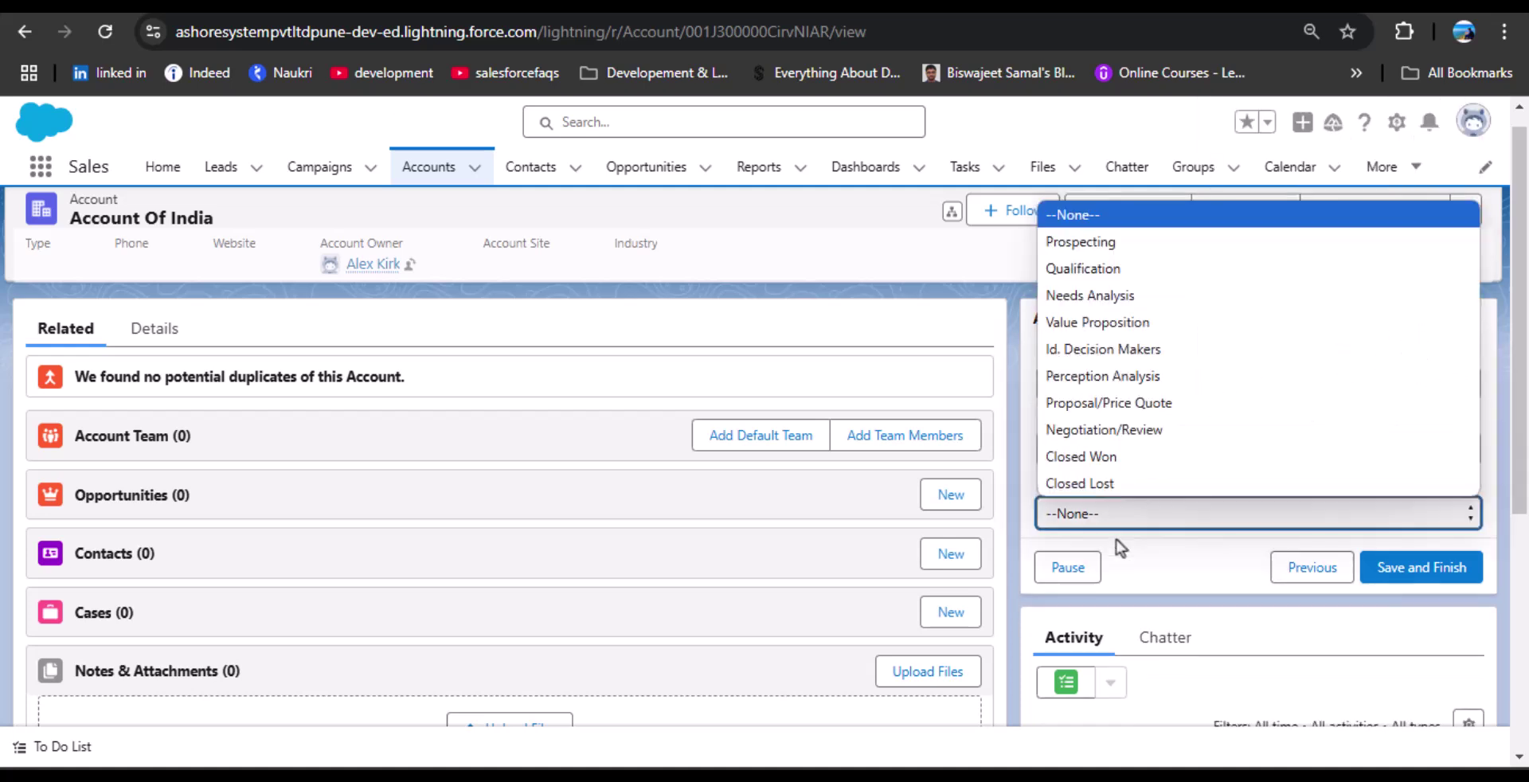
{"action": "left_click", "coordinate": [1100, 238]}
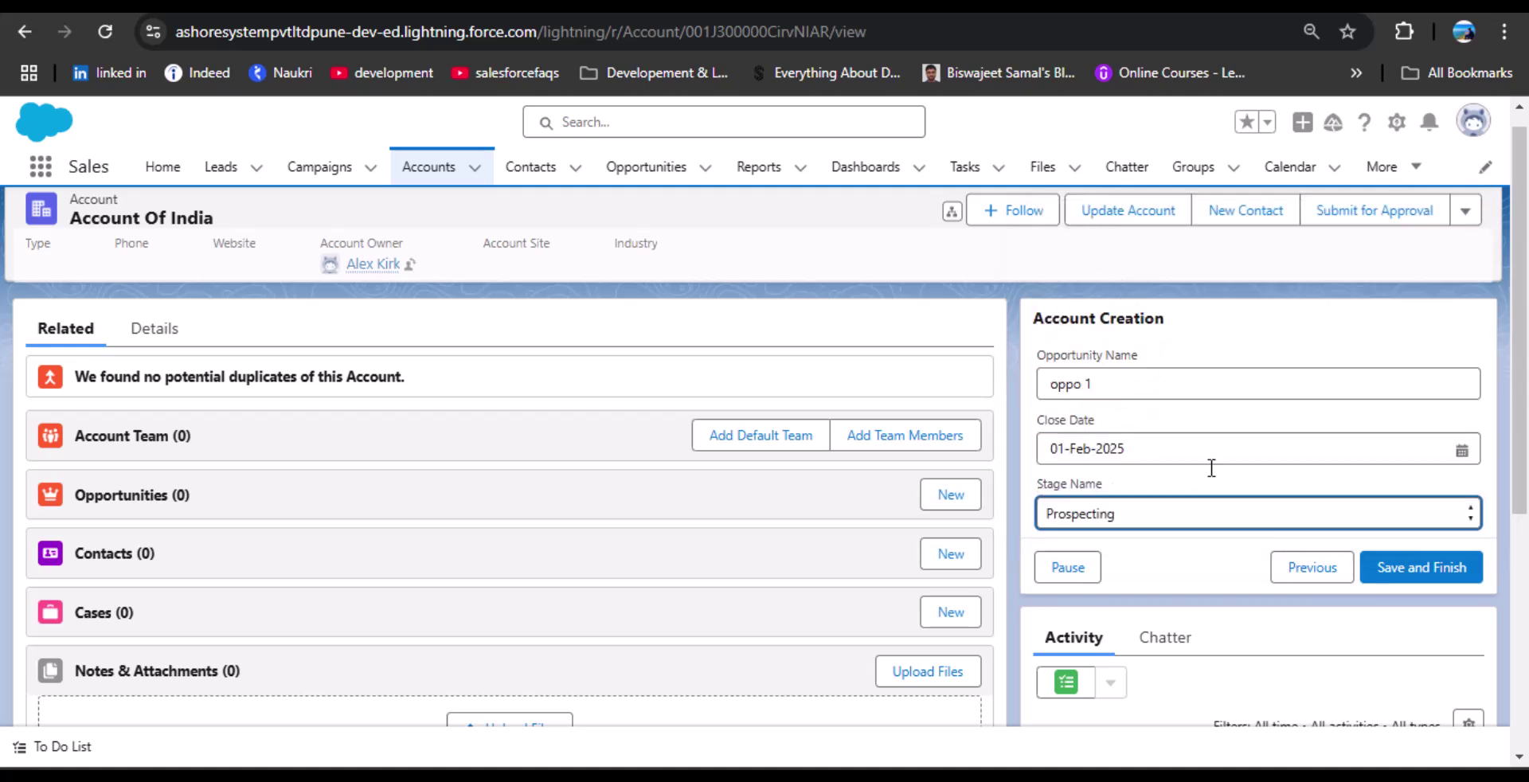
{"action": "left_click", "coordinate": [1395, 574]}
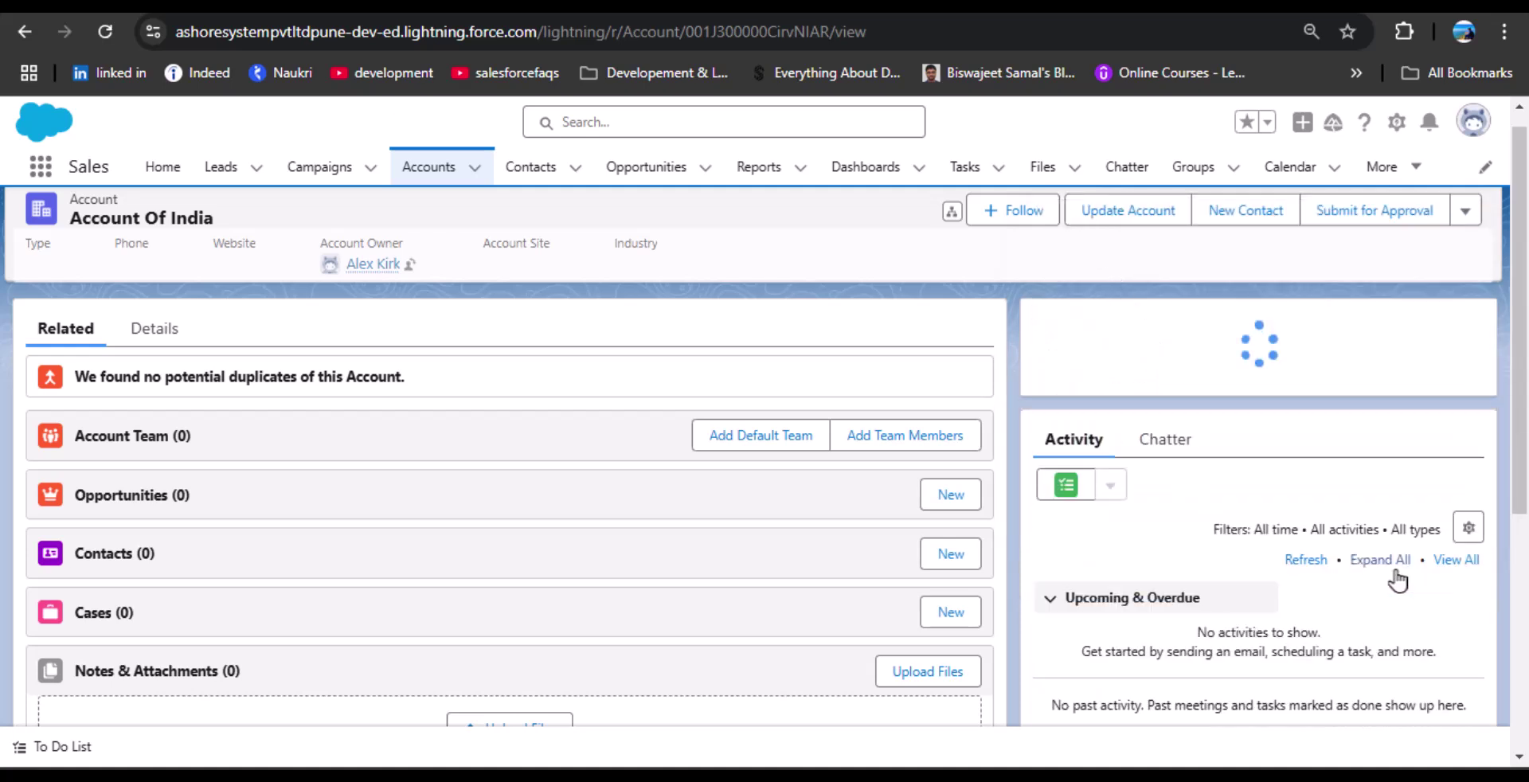
Inspect the 'An unhandled fault has occurred in this flow' error and bring up the setup options.
{"action": "left_click_drag", "start_coordinate": [1030, 355], "coordinate": [1316, 356]}
{"action": "left_click", "coordinate": [1272, 395]}
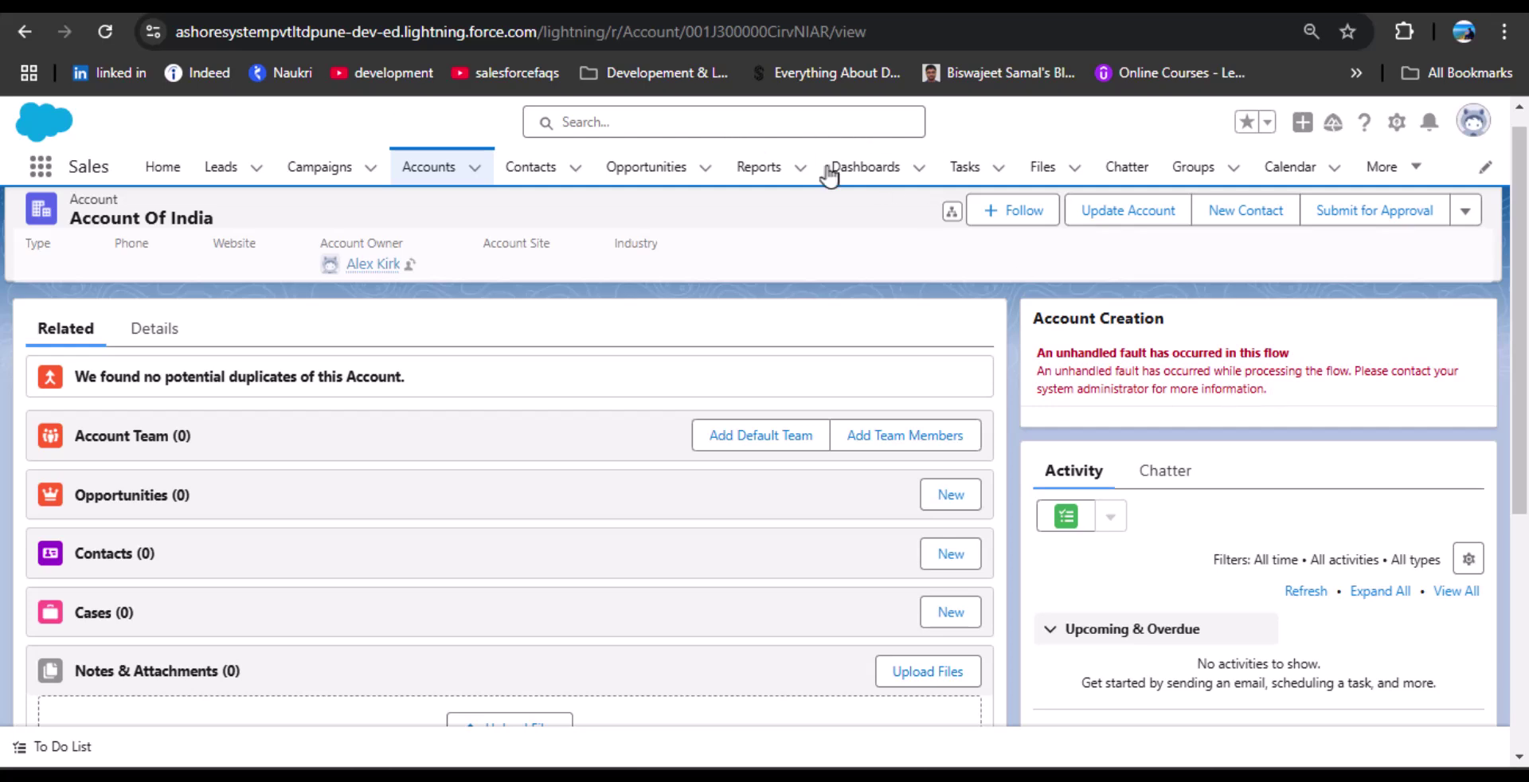
{"action": "left_click", "coordinate": [1389, 126]}
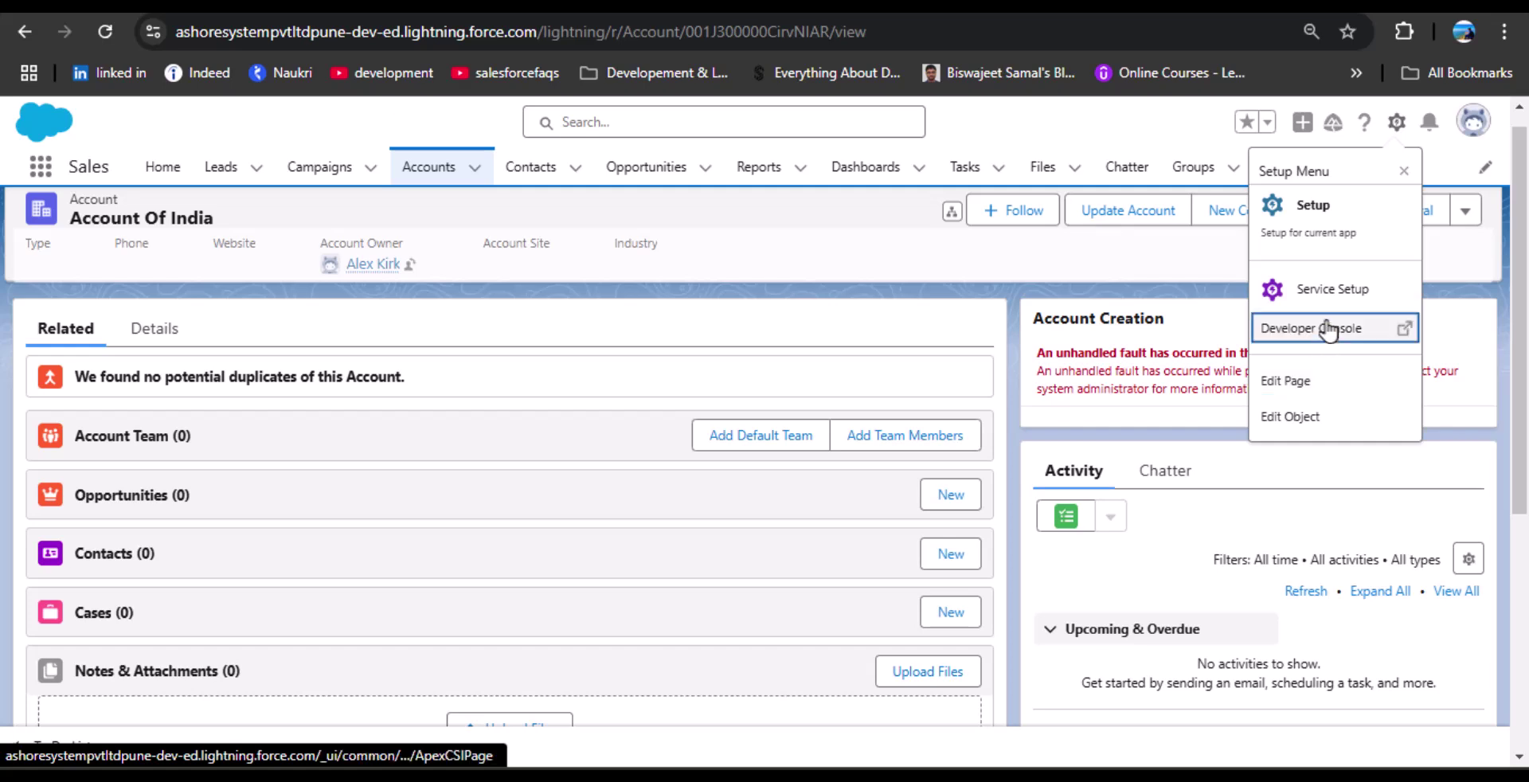
Go to Object Manager and start creating a new custom object.
{"action": "left_click", "coordinate": [1341, 219]}
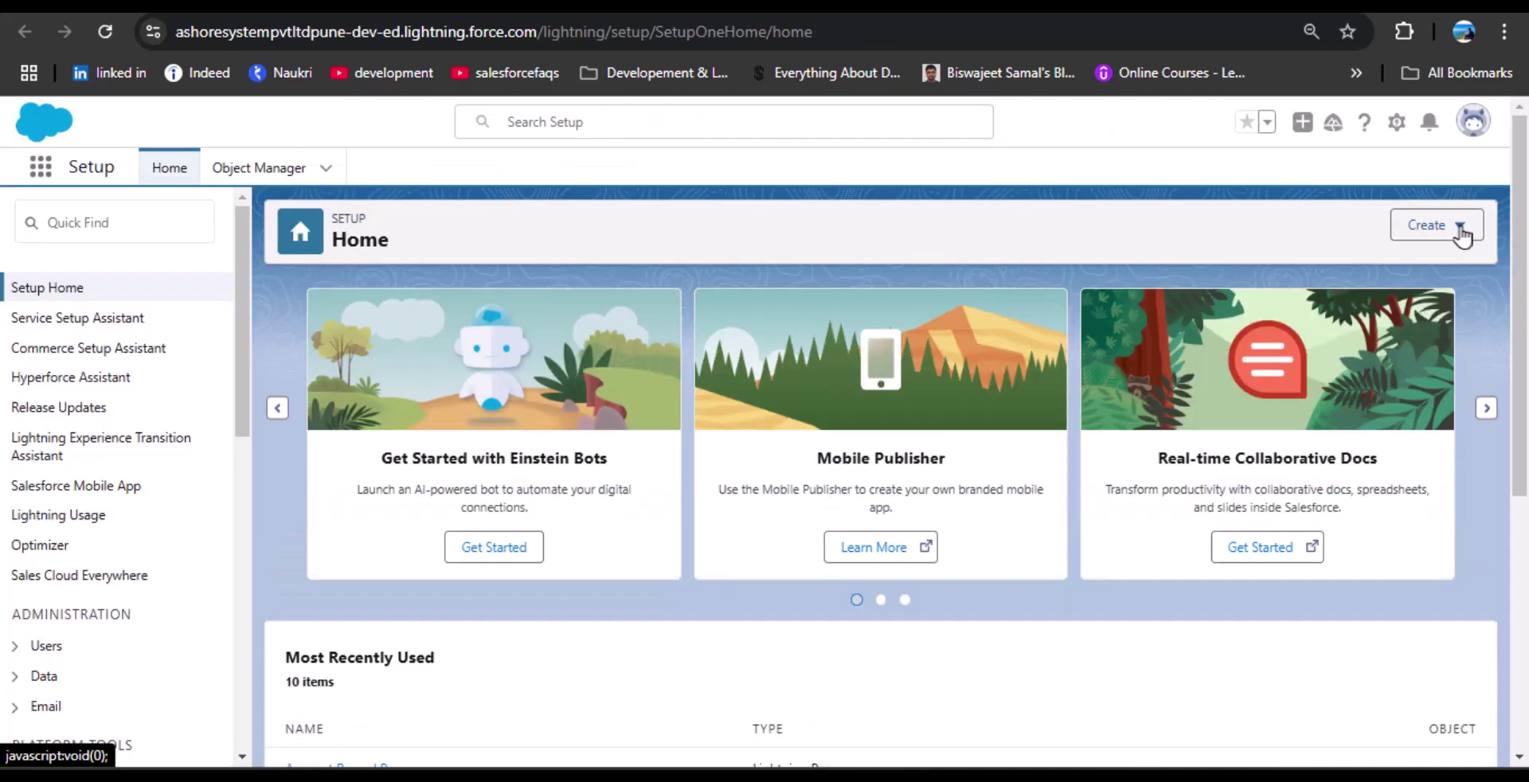
{"action": "left_click", "coordinate": [1458, 227]}
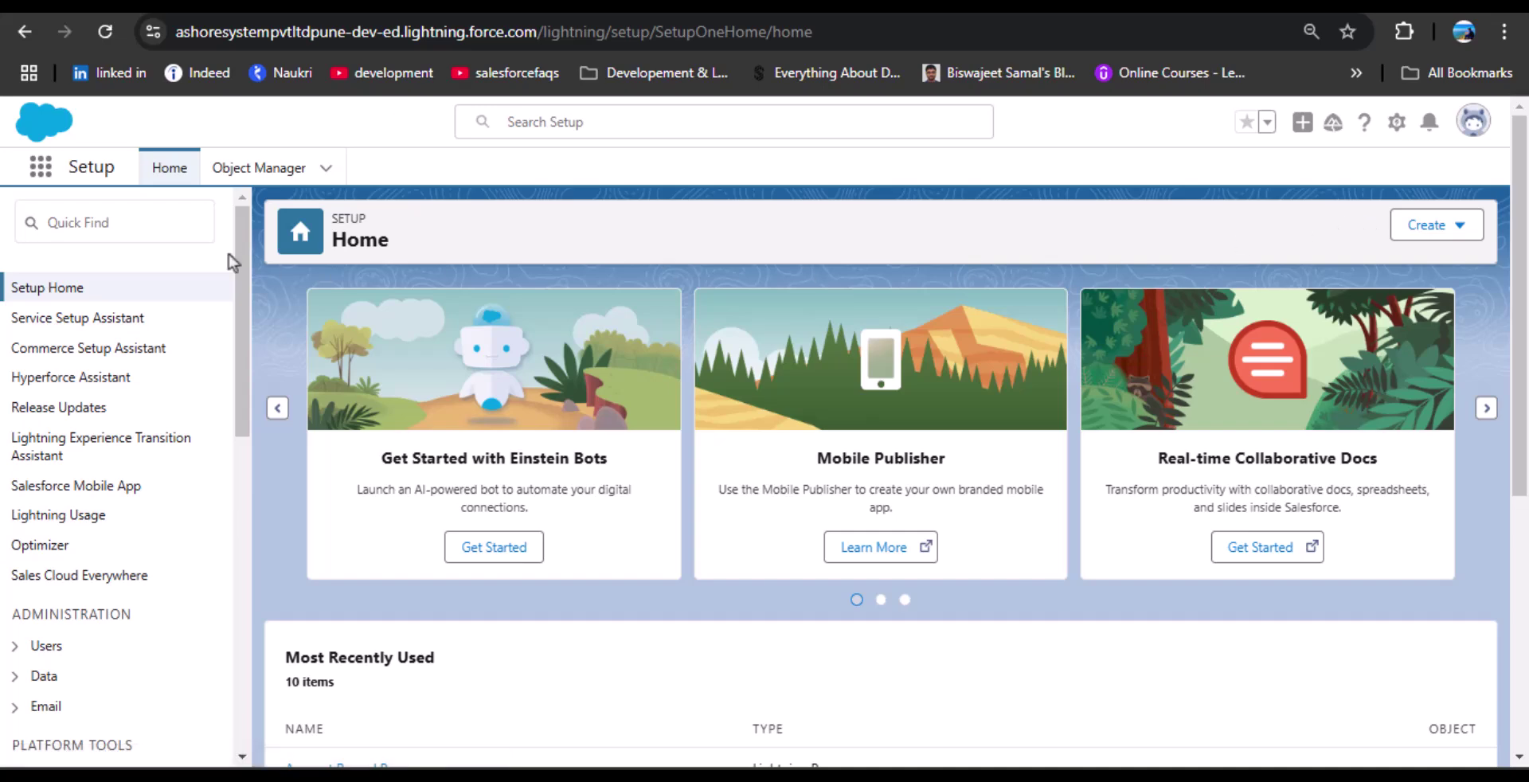
{"action": "left_click", "coordinate": [242, 165]}
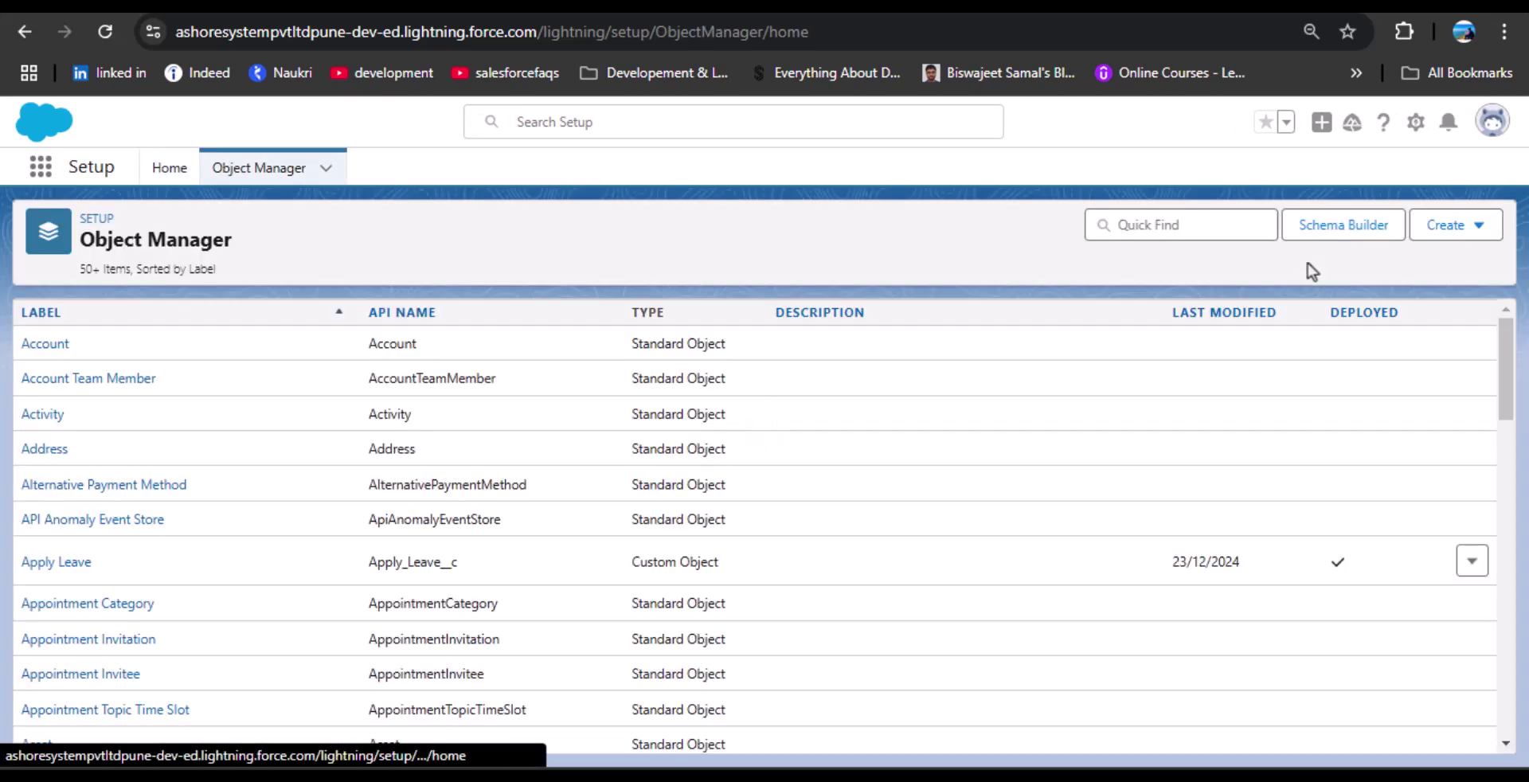
{"action": "left_click", "coordinate": [1450, 225]}
{"action": "left_click", "coordinate": [1381, 282]}
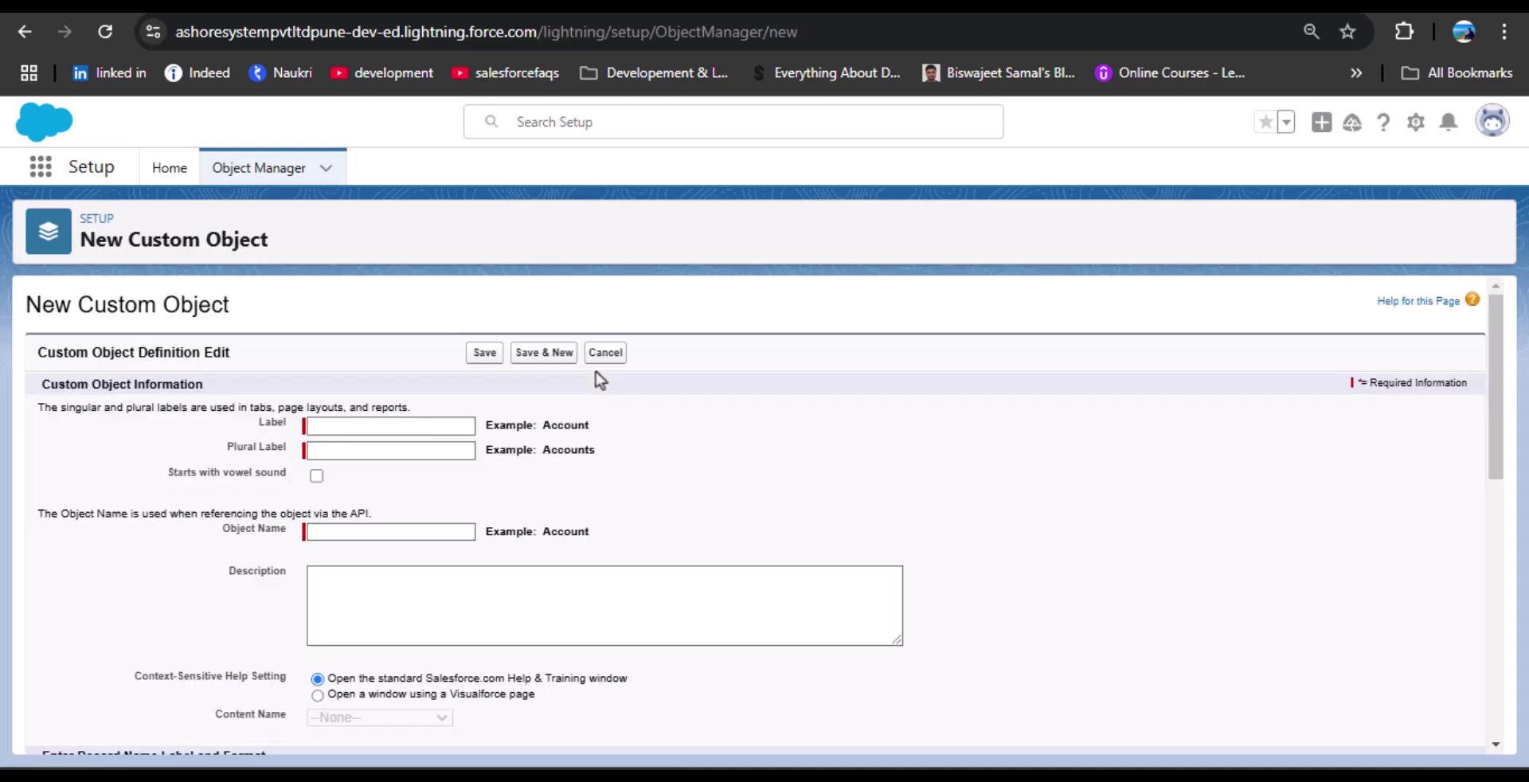
Label the object Log Error, plural Lof Errors, with Launch New Custom Tab Wizard ticked.
{"action": "left_click", "coordinate": [468, 426]}
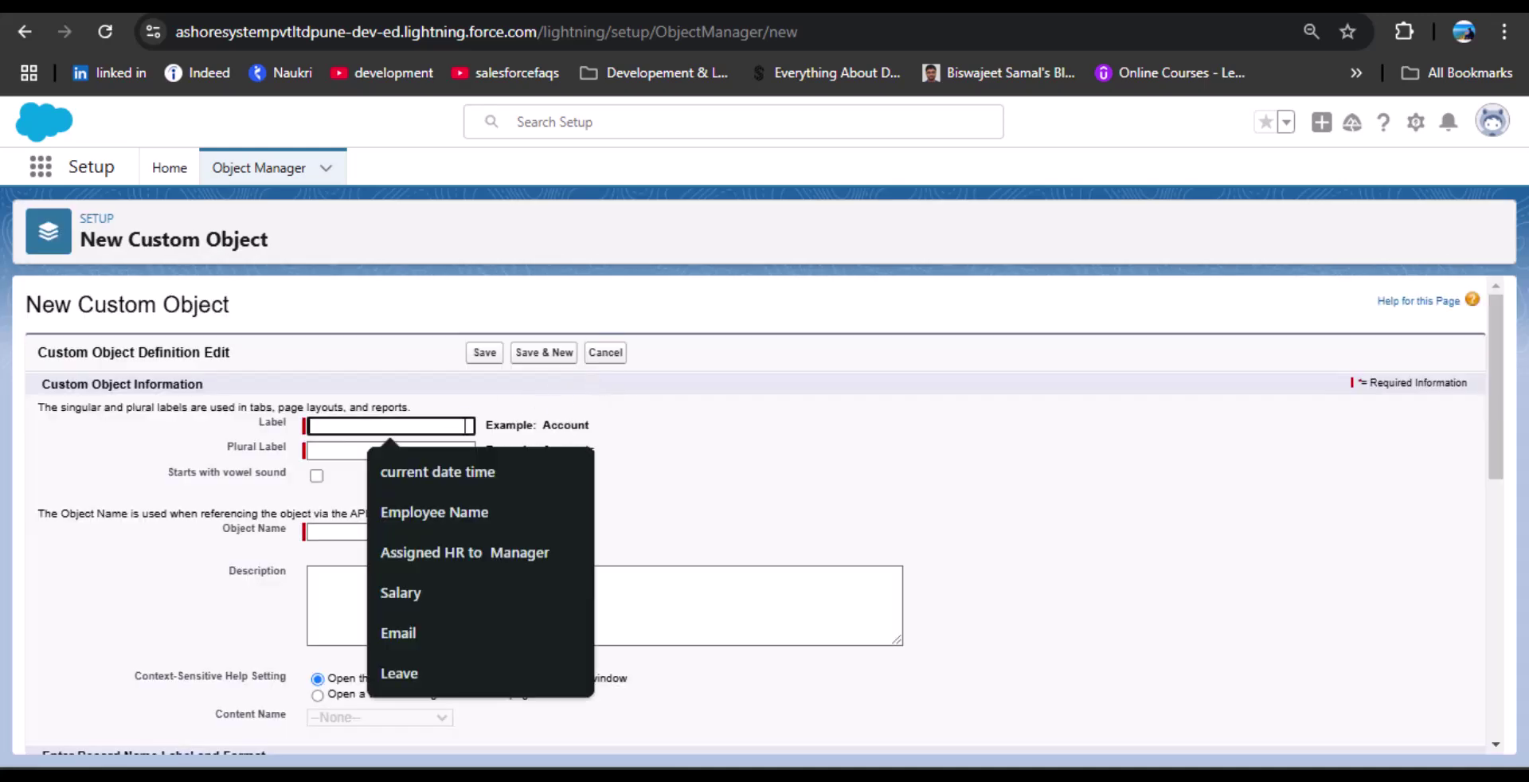
{"action": "type", "text": "Log E"}
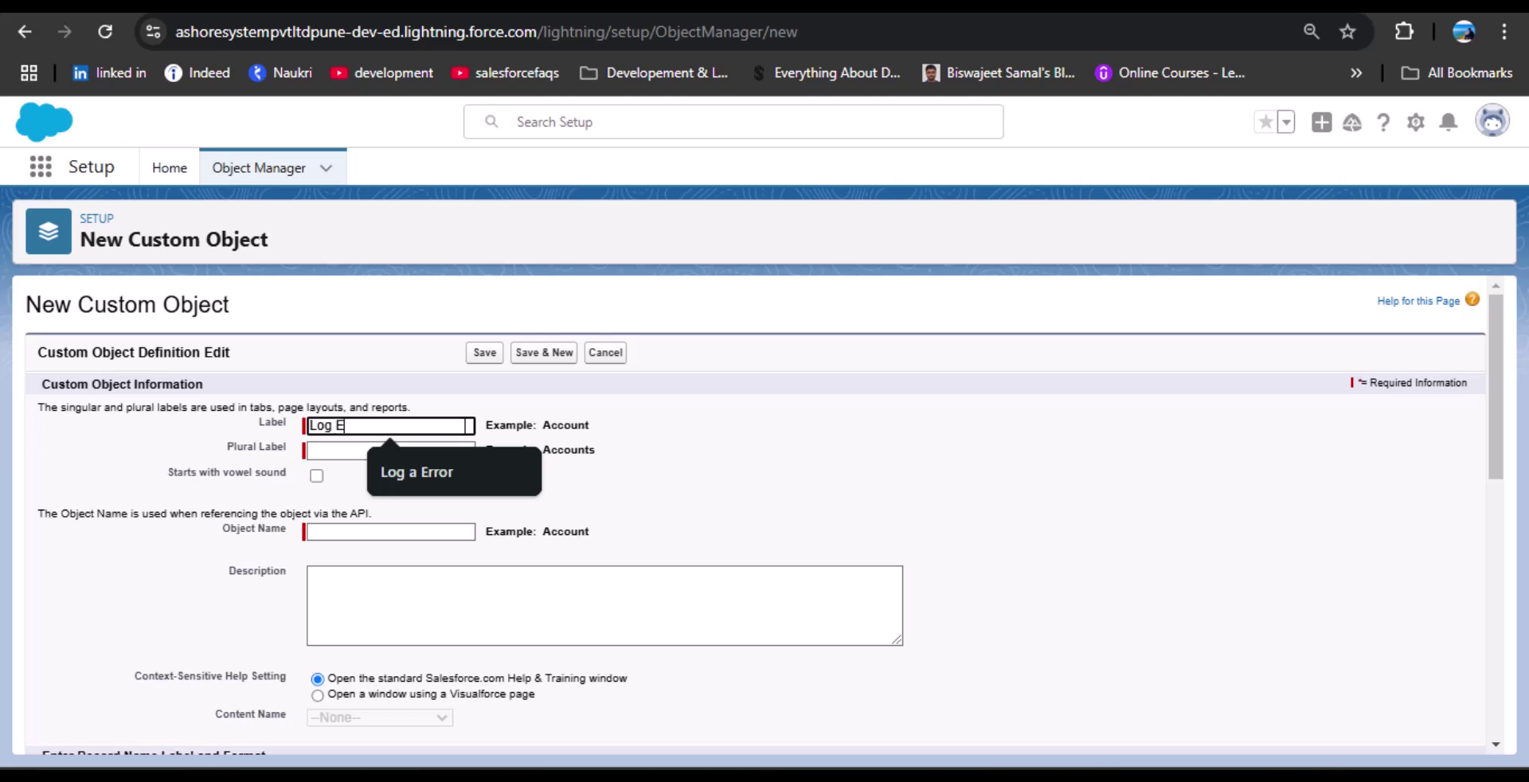
{"action": "type", "text": "rror"}
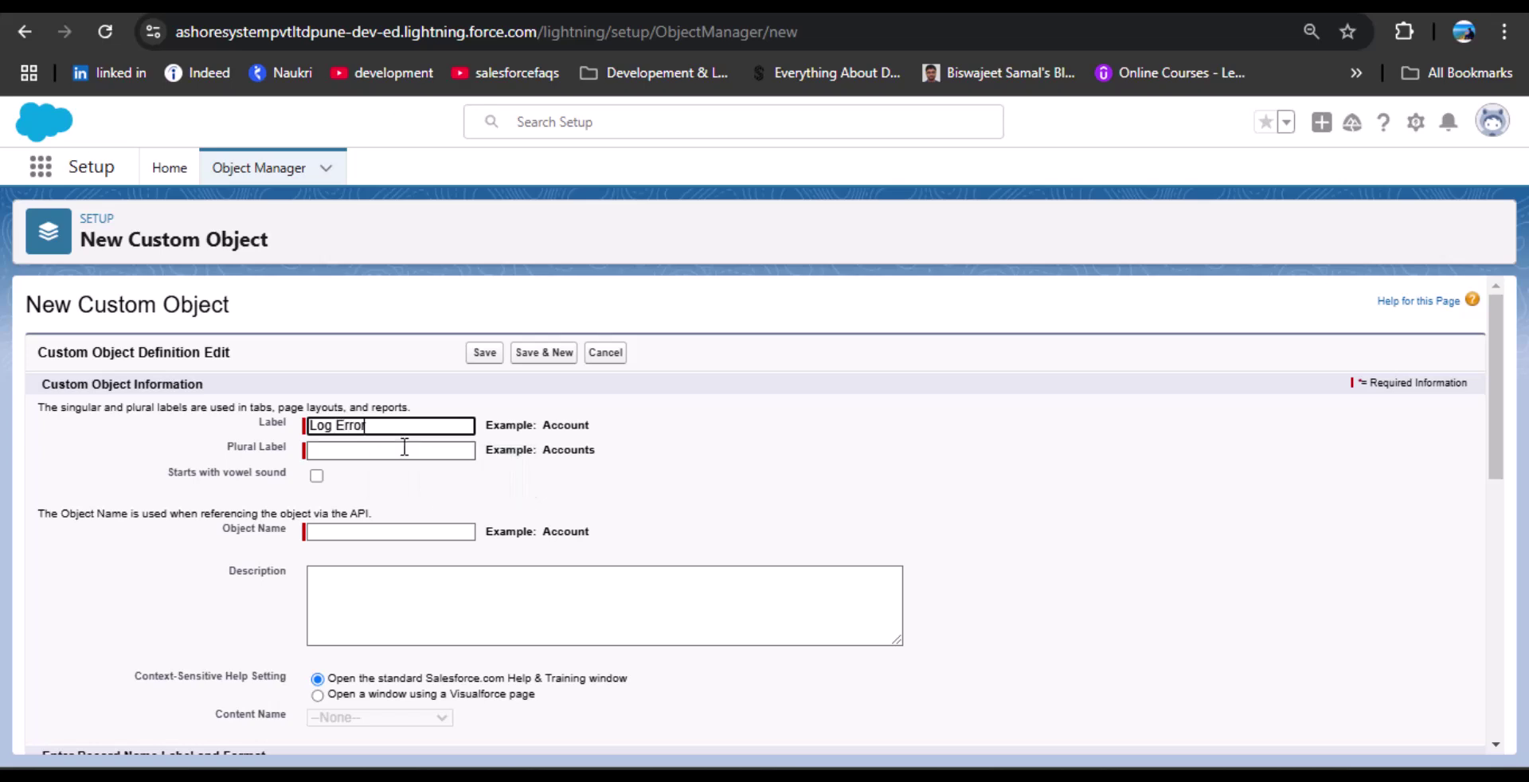
{"action": "left_click", "coordinate": [402, 447]}
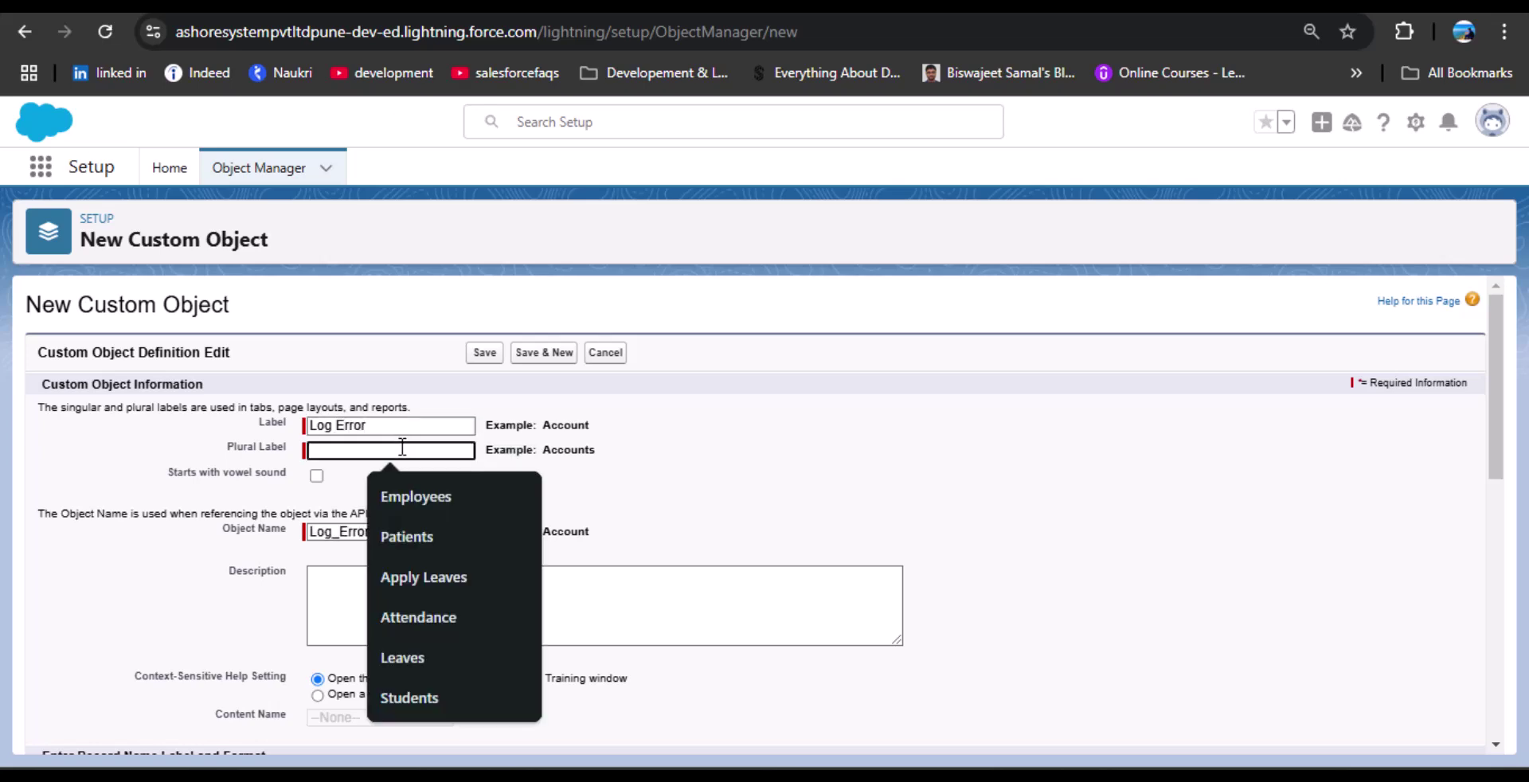
{"action": "type", "text": "Lof"}
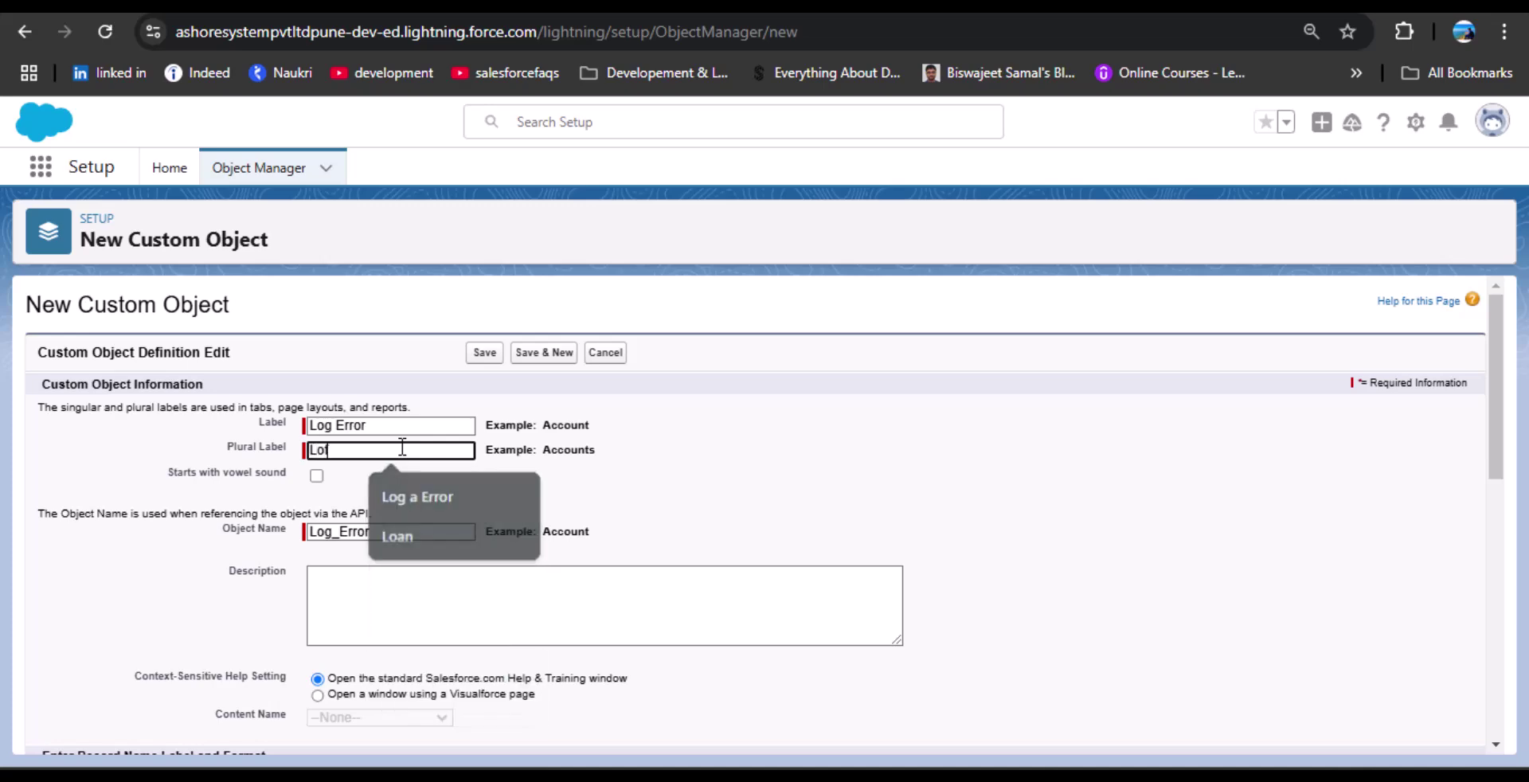
{"action": "type", "text": " Errors"}
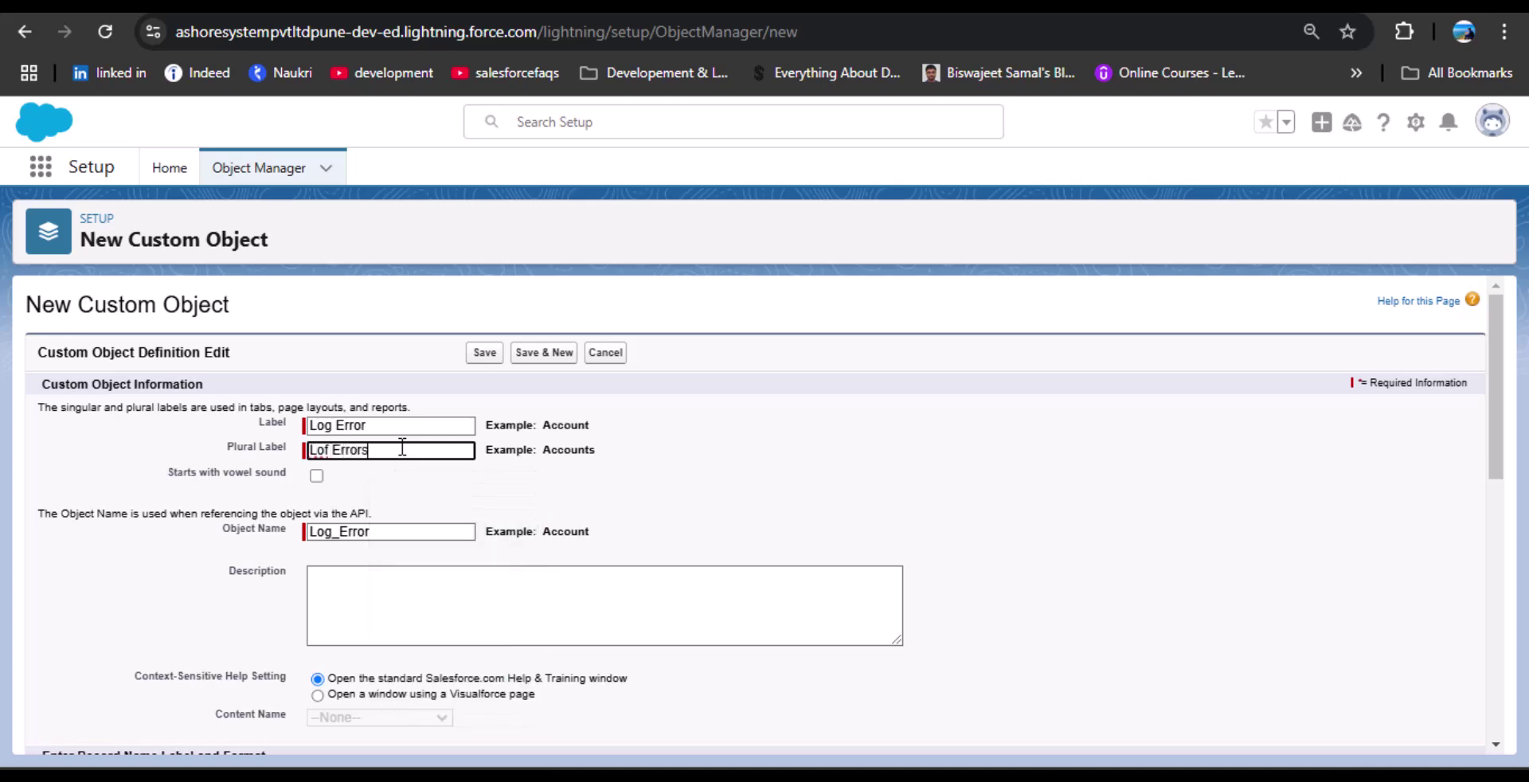
{"action": "scroll", "coordinate": [833, 444], "scroll_direction": "down", "scroll_amount": 5}
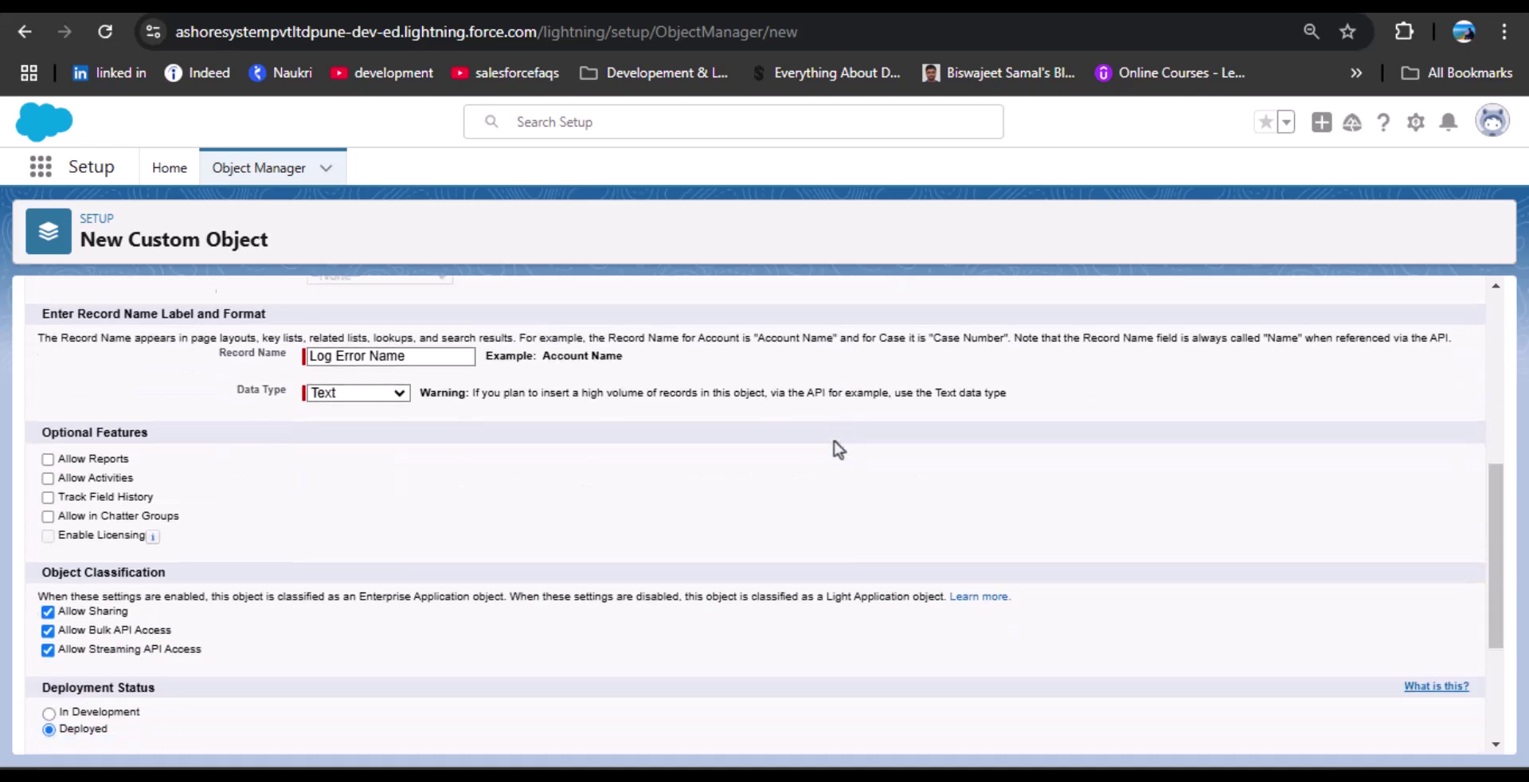
{"action": "scroll", "coordinate": [724, 435], "scroll_direction": "up", "scroll_amount": 1}
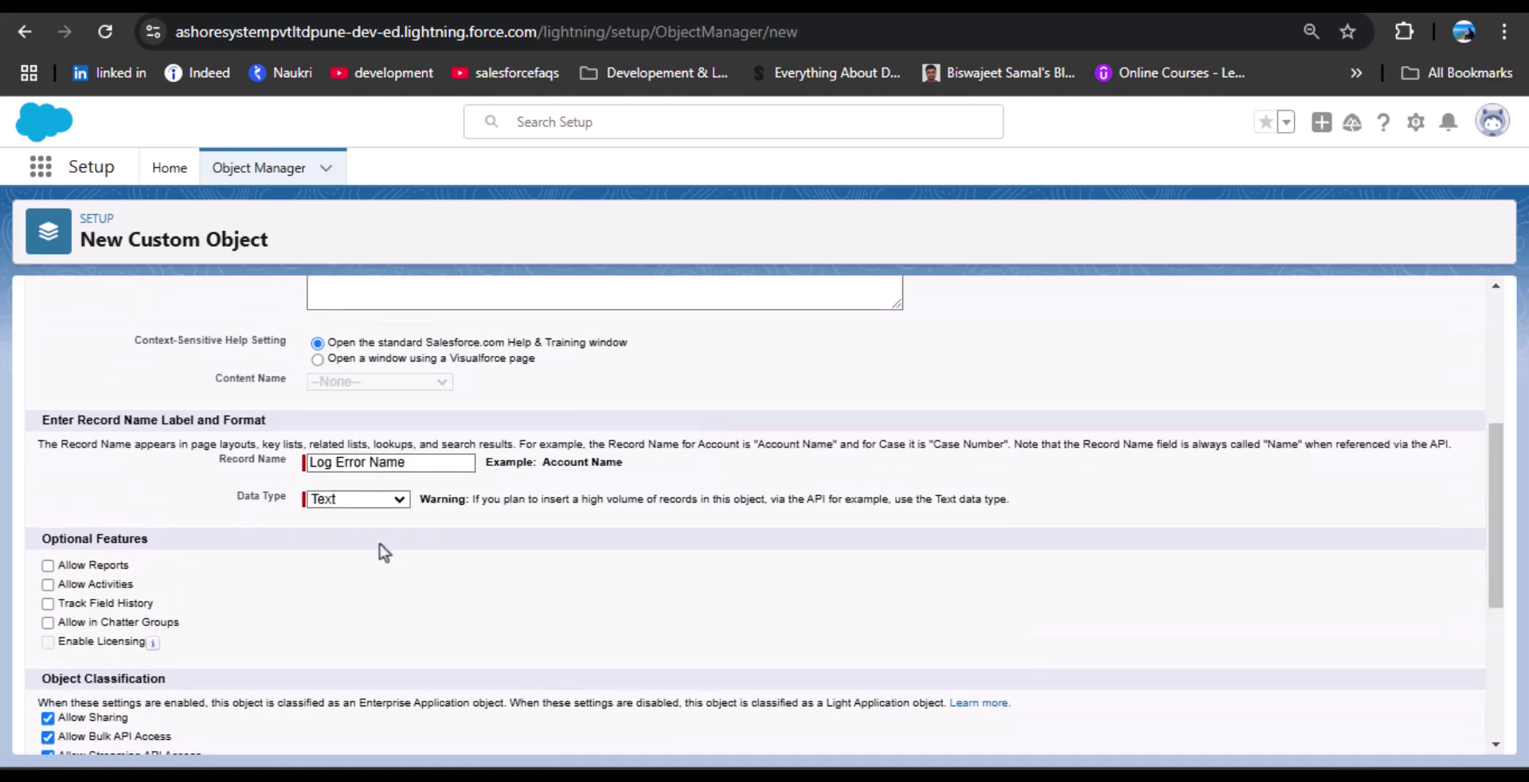
{"action": "scroll", "coordinate": [186, 565], "scroll_direction": "down", "scroll_amount": 4}
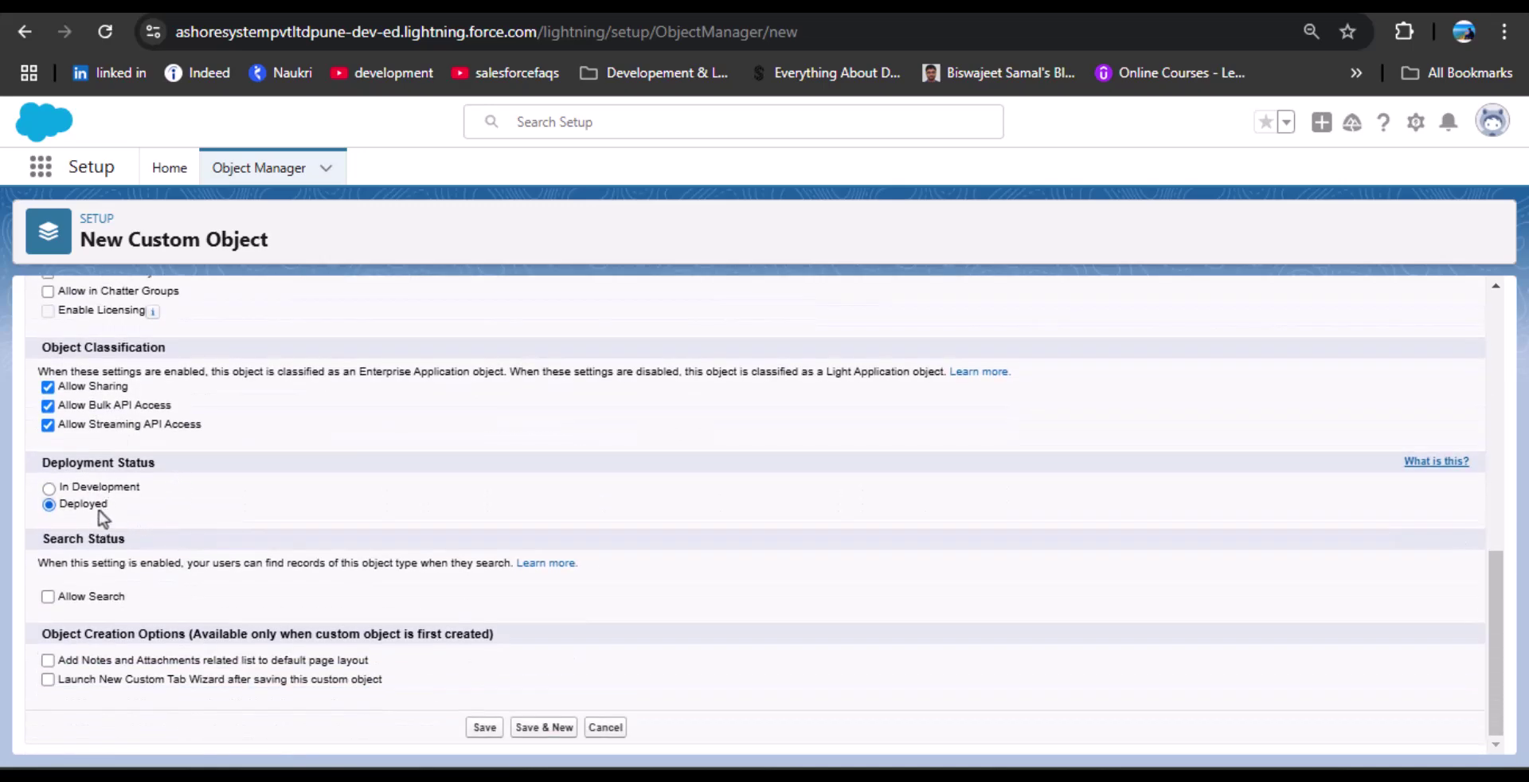
{"action": "left_click", "coordinate": [48, 680]}
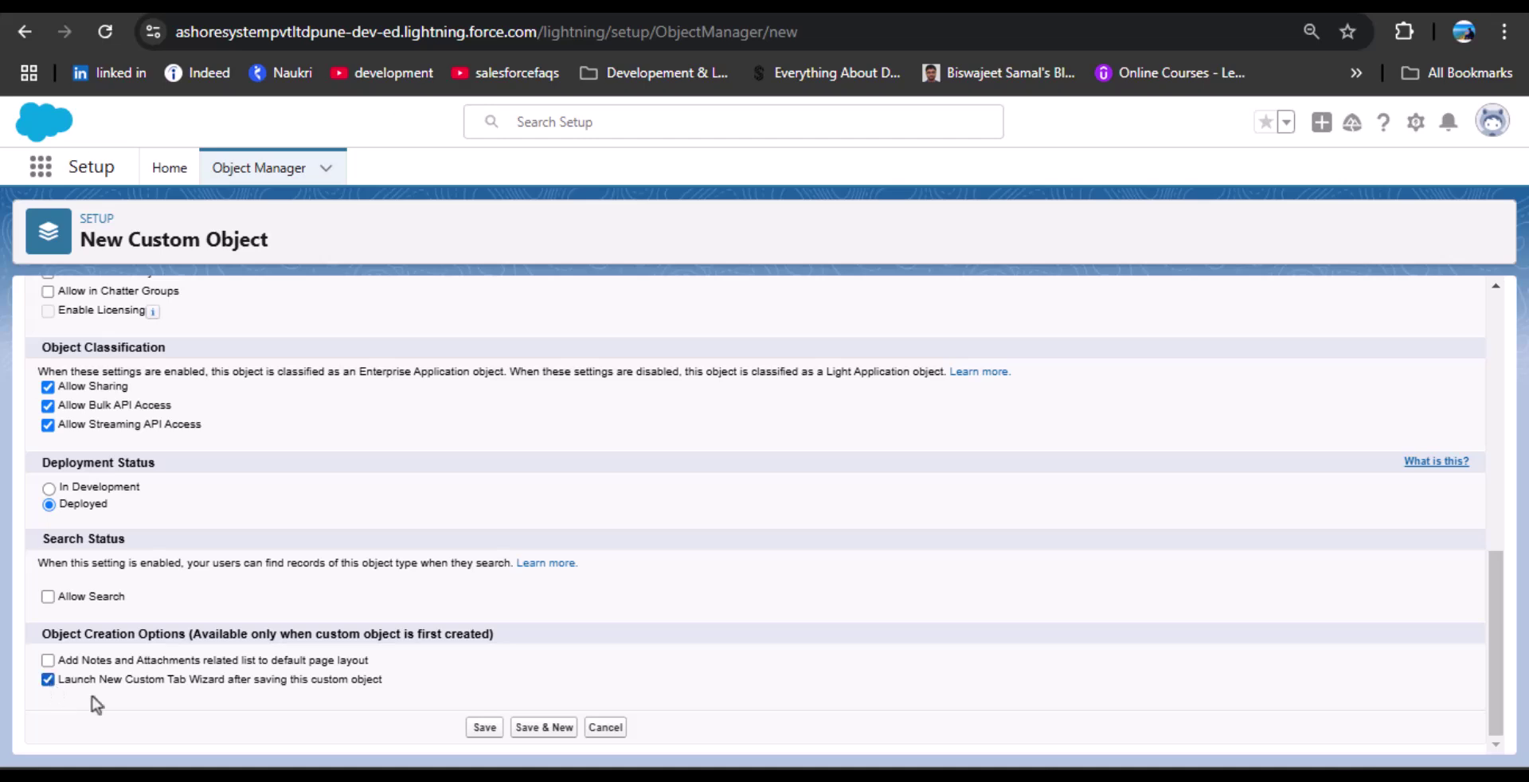
Save the Log Error object and give its tab the Airplane style.
{"action": "left_click", "coordinate": [481, 727]}
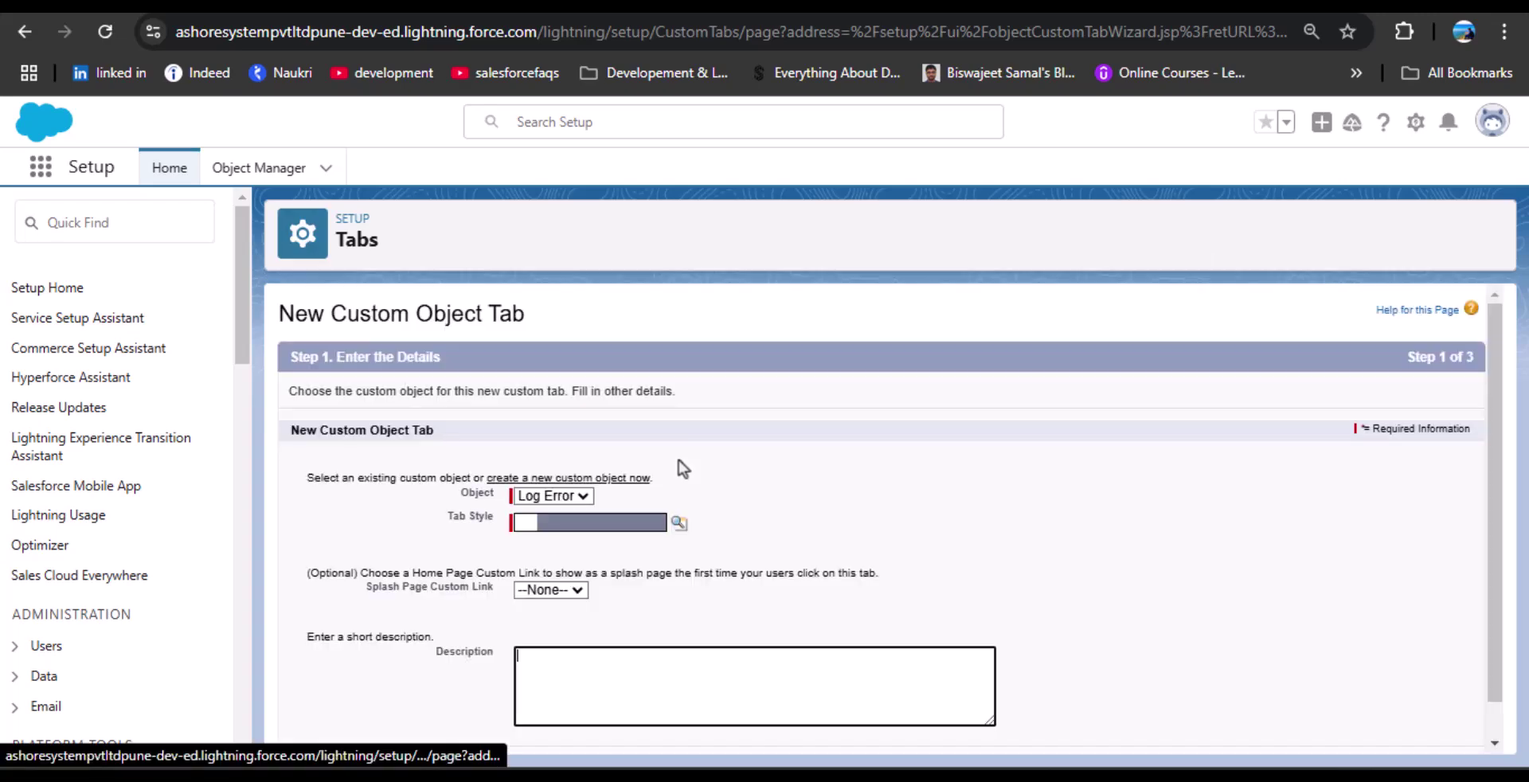
{"action": "left_click", "coordinate": [676, 525]}
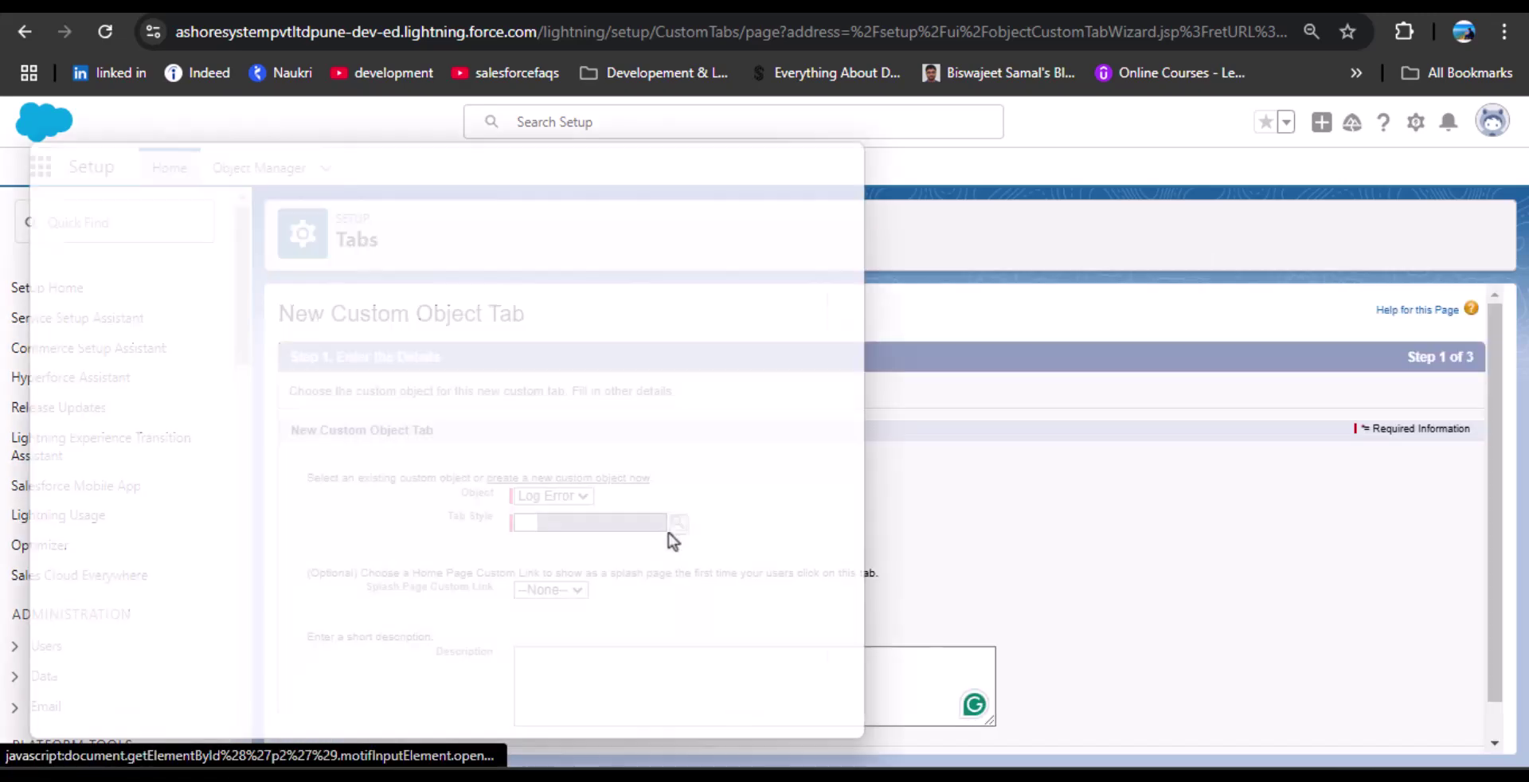
{"action": "left_click", "coordinate": [136, 277]}
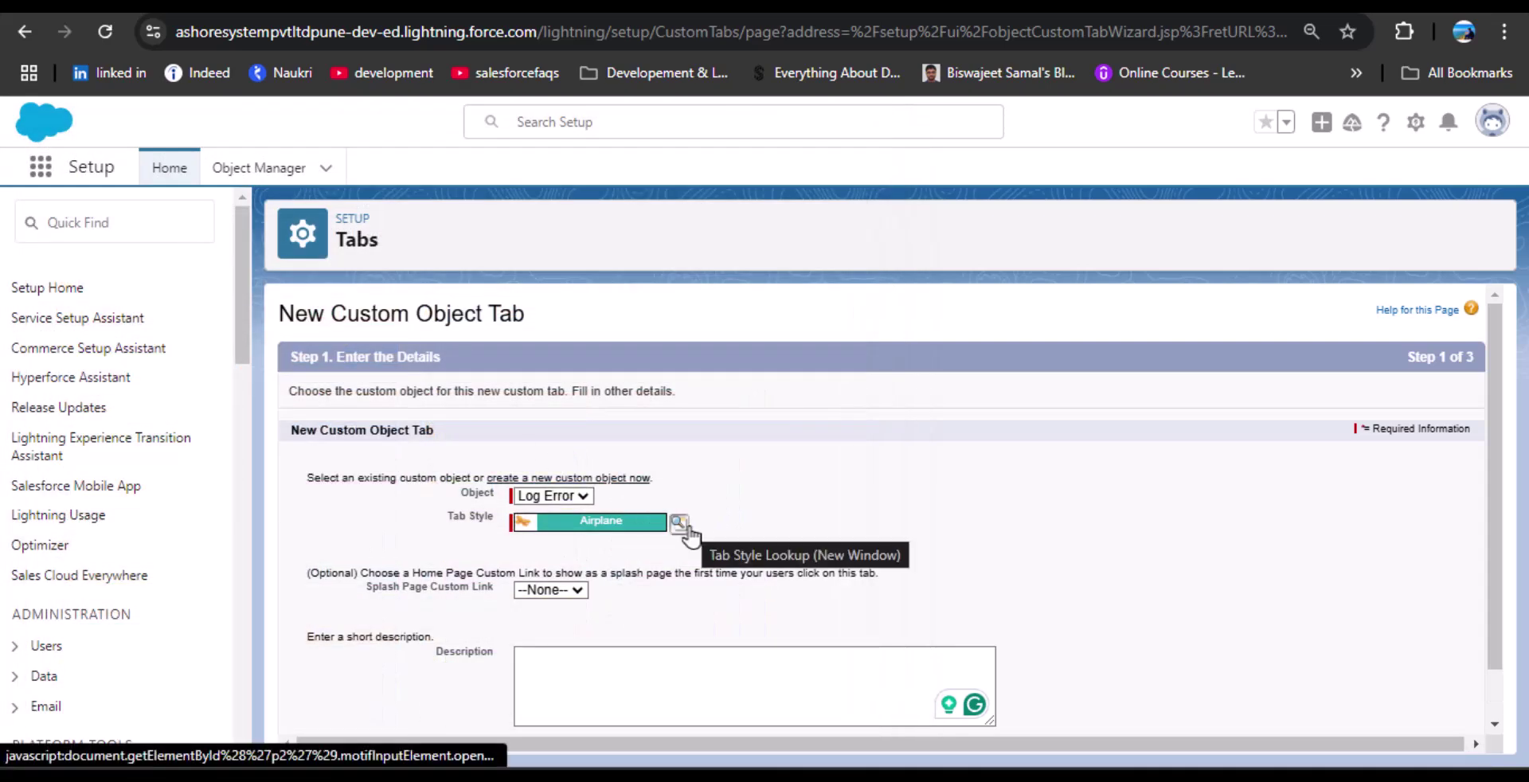
{"action": "scroll", "coordinate": [790, 525], "scroll_direction": "down", "scroll_amount": 1}
{"action": "left_click", "coordinate": [1409, 710]}
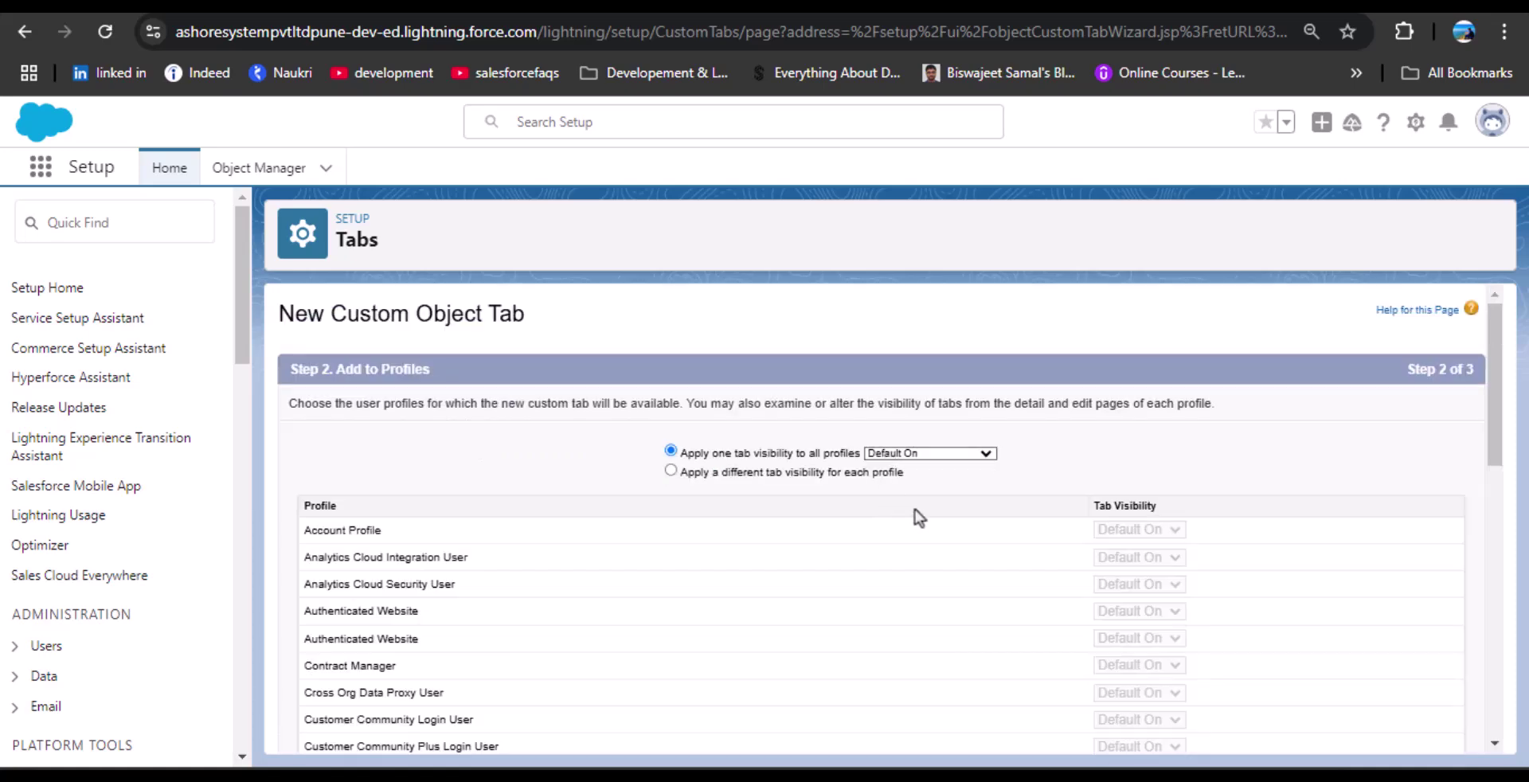
Keep default profile visibility and include the tab only in the TSinfo technologies app.
{"action": "scroll", "coordinate": [895, 509], "scroll_direction": "down", "scroll_amount": 10}
{"action": "left_click", "coordinate": [1408, 733]}
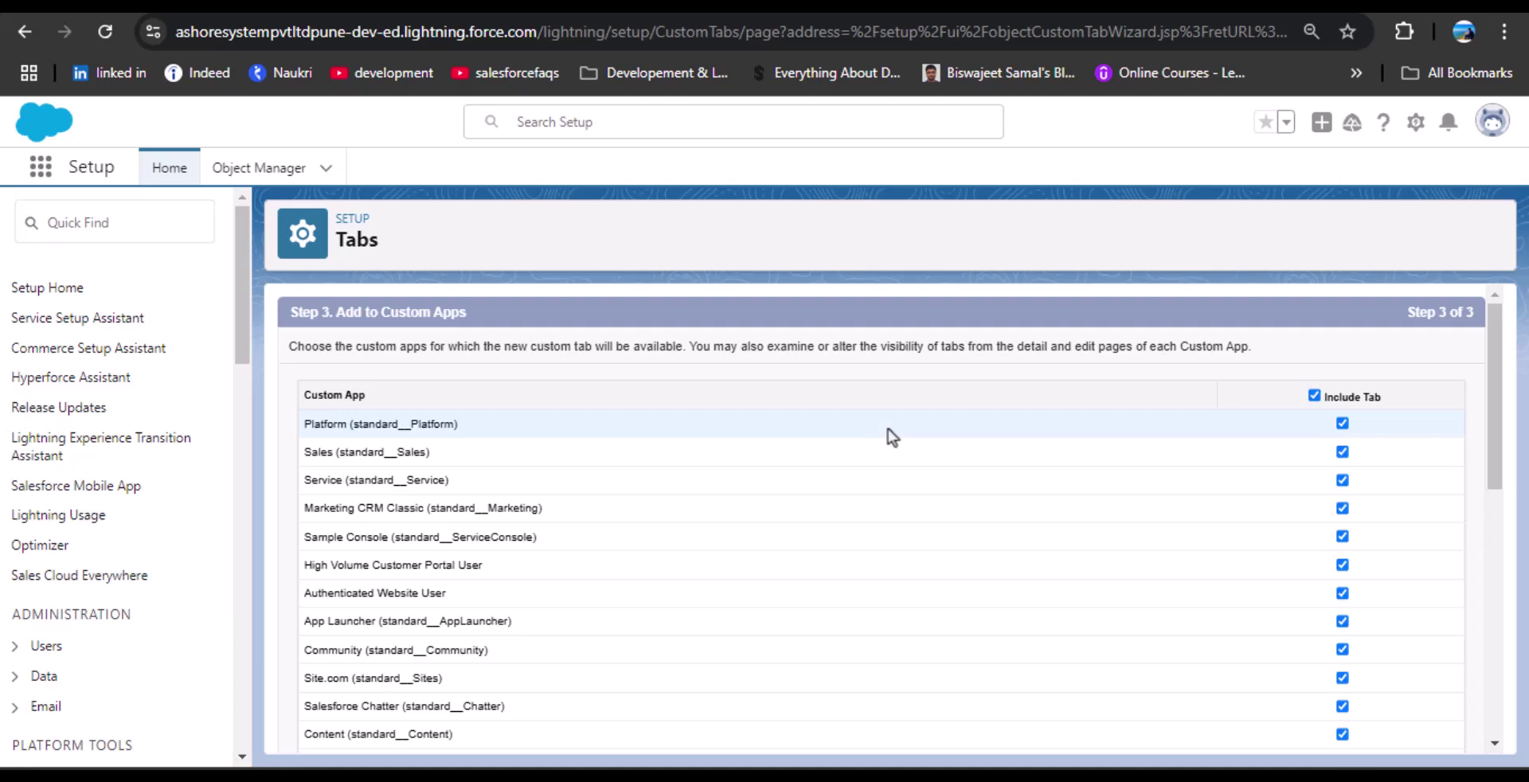
{"action": "scroll", "coordinate": [887, 434], "scroll_direction": "down", "scroll_amount": 10}
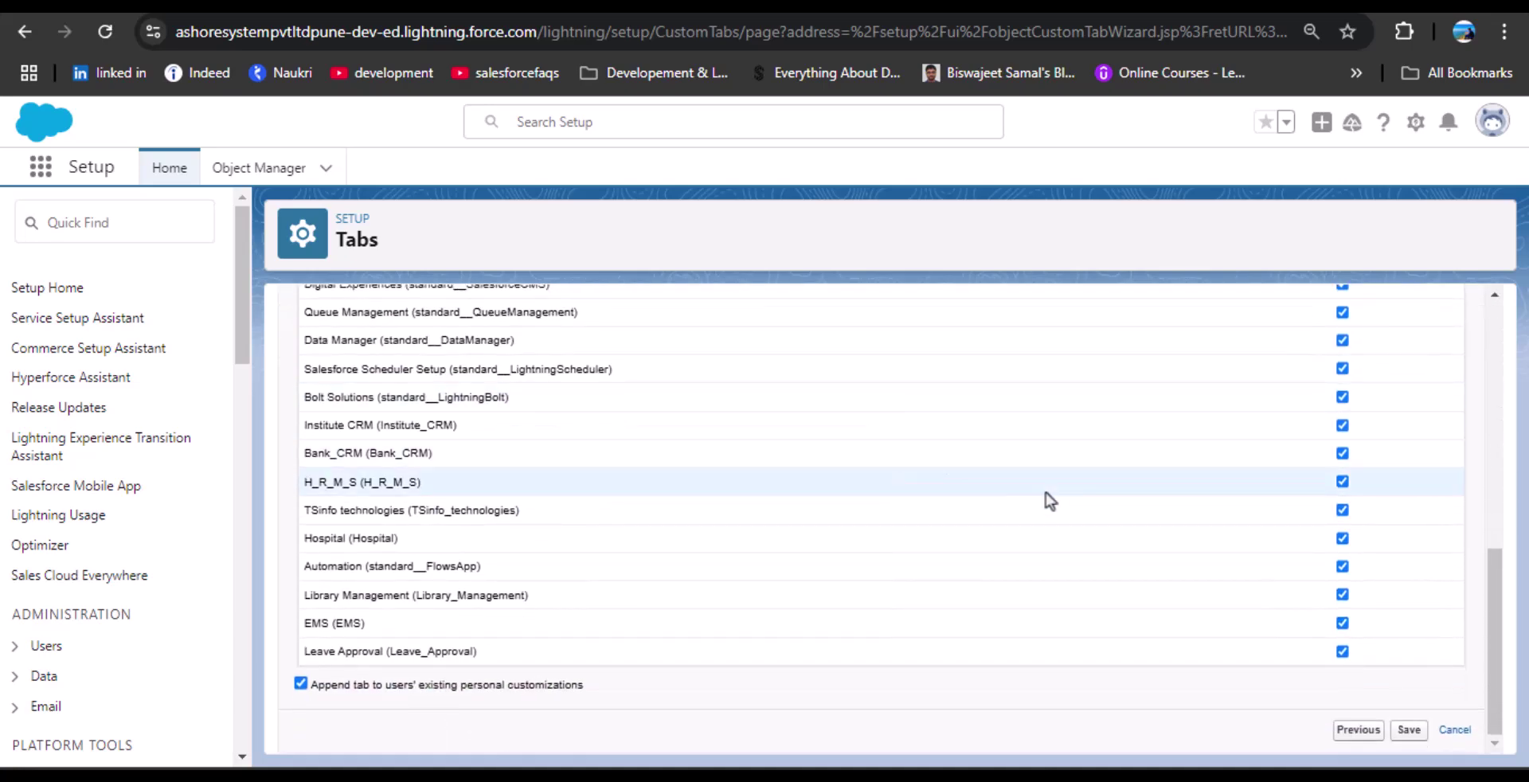
{"action": "scroll", "coordinate": [1114, 501], "scroll_direction": "up", "scroll_amount": 10}
{"action": "left_click", "coordinate": [1314, 396]}
{"action": "scroll", "coordinate": [1146, 501], "scroll_direction": "down", "scroll_amount": 1}
{"action": "scroll", "coordinate": [1147, 501], "scroll_direction": "down", "scroll_amount": 10}
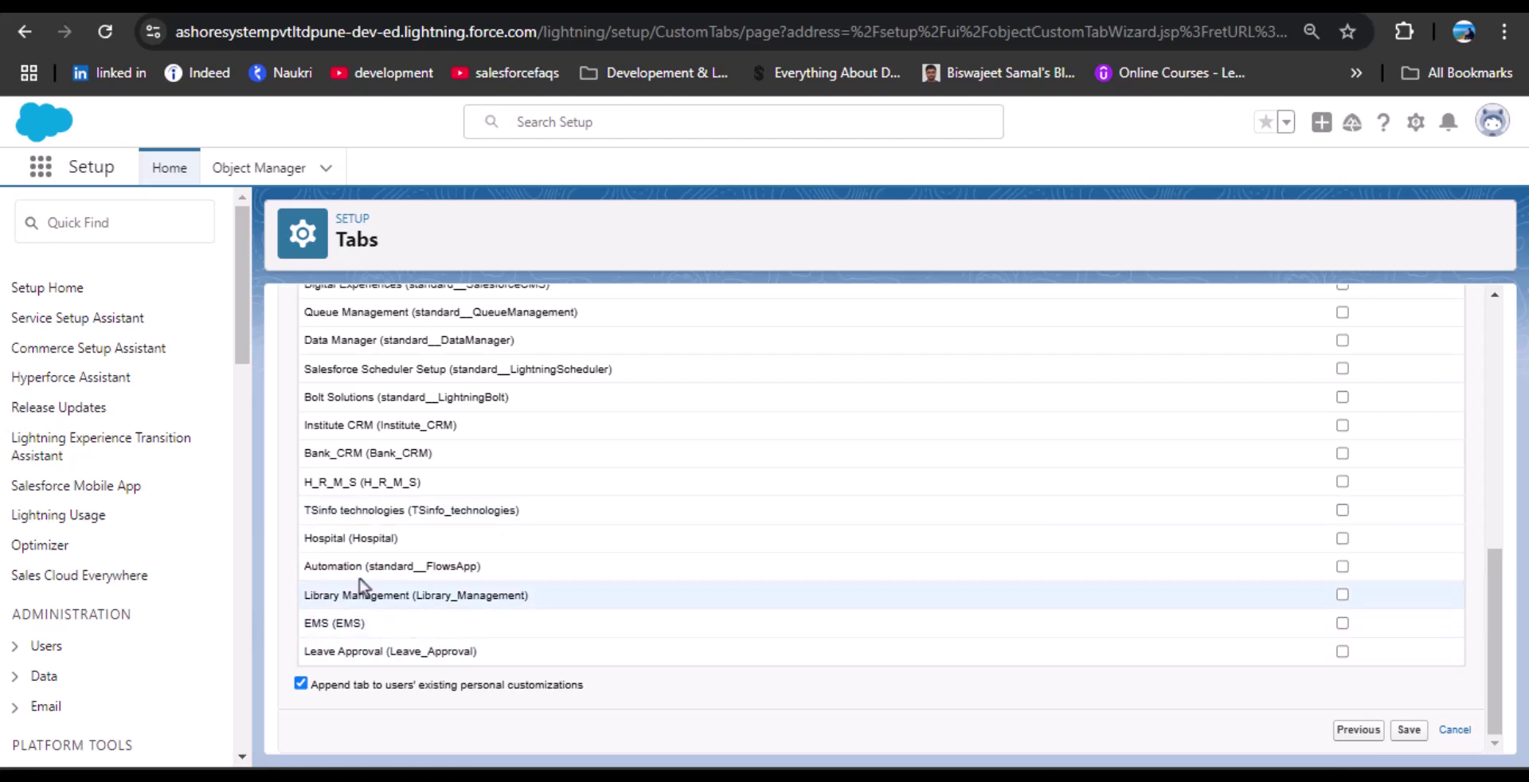
{"action": "left_click", "coordinate": [1343, 512]}
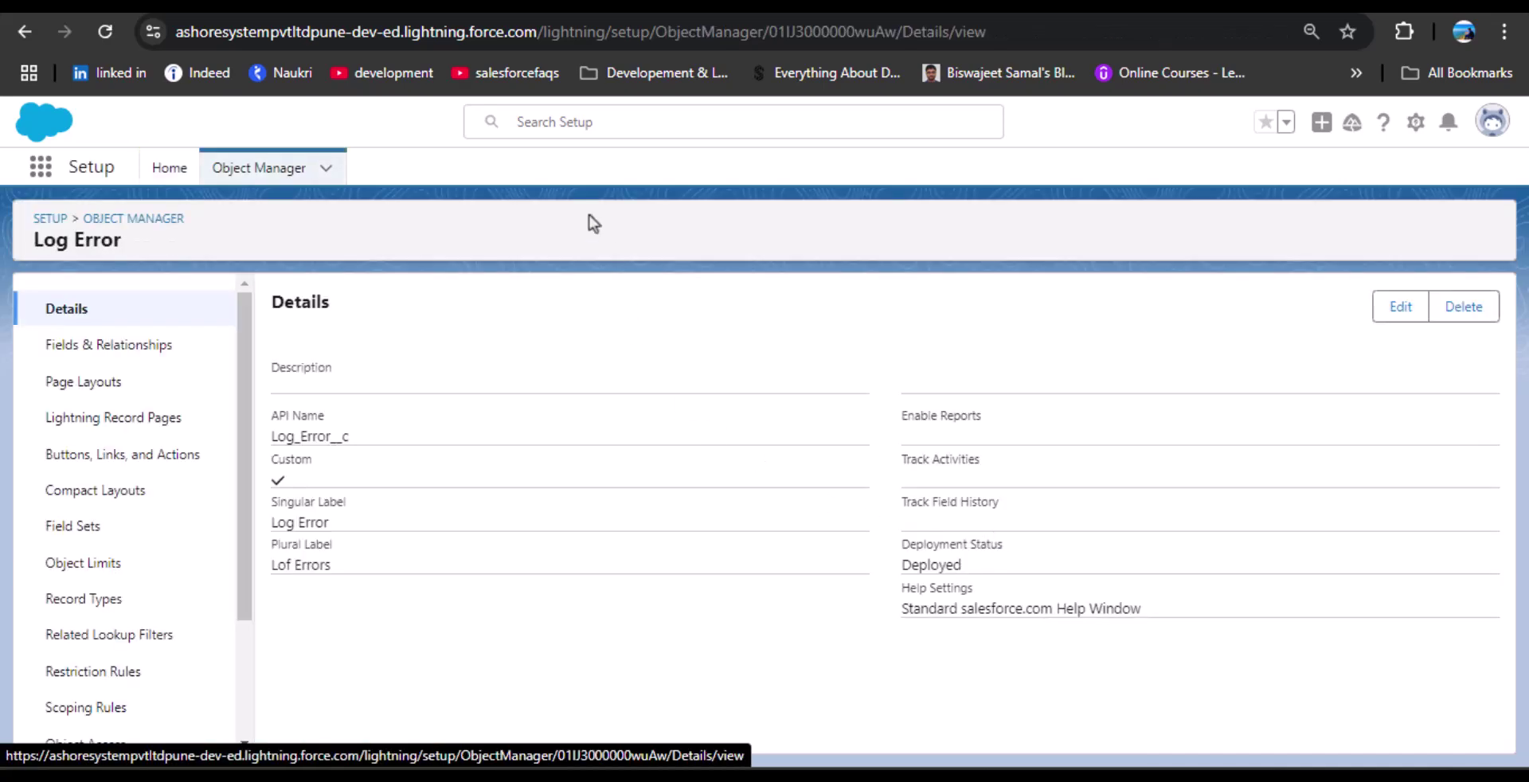
Start a new field from Log Error's Fields & Relationships with Text Area (Long) as its type.
{"action": "left_click", "coordinate": [132, 352]}
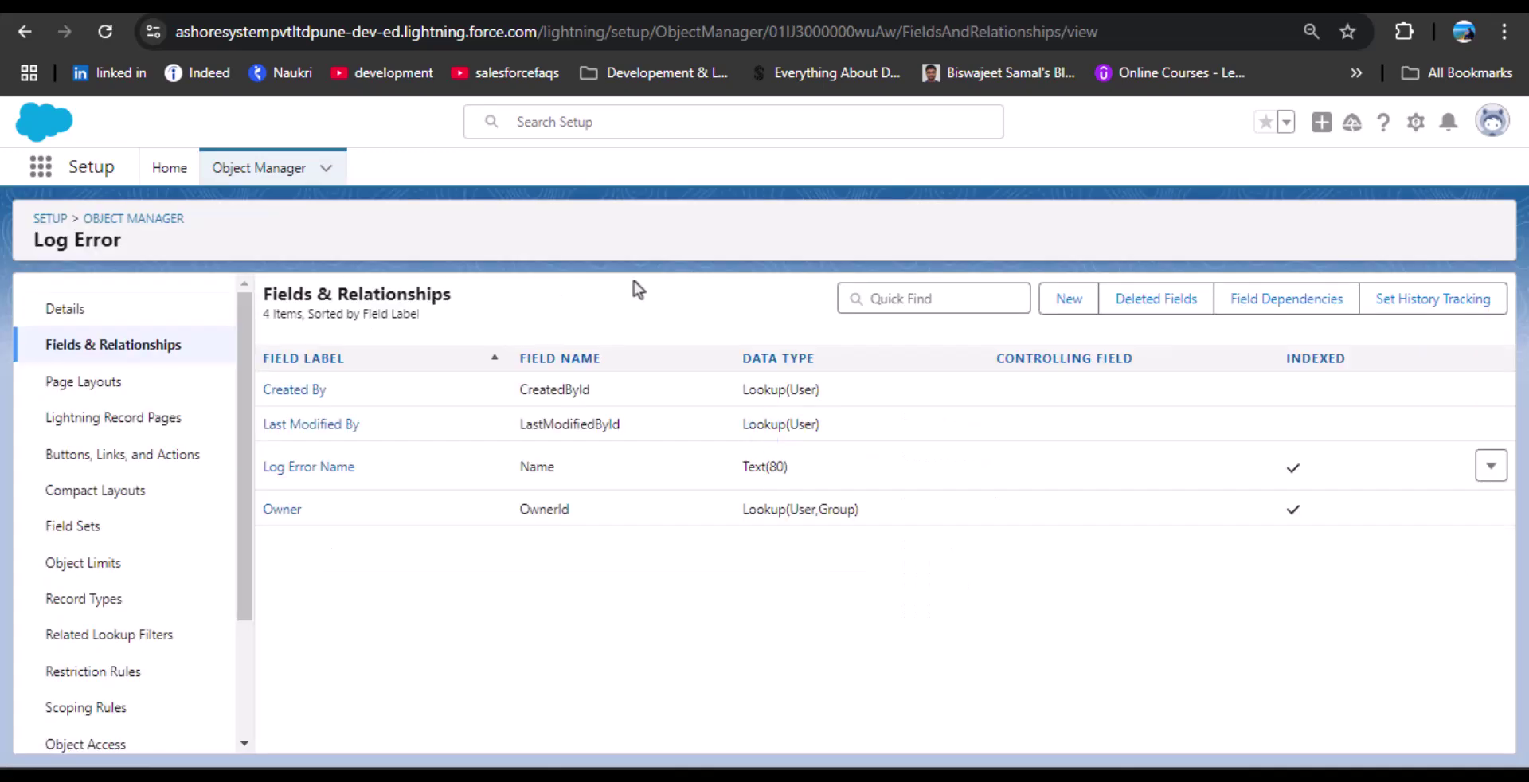
{"action": "left_click", "coordinate": [1075, 304]}
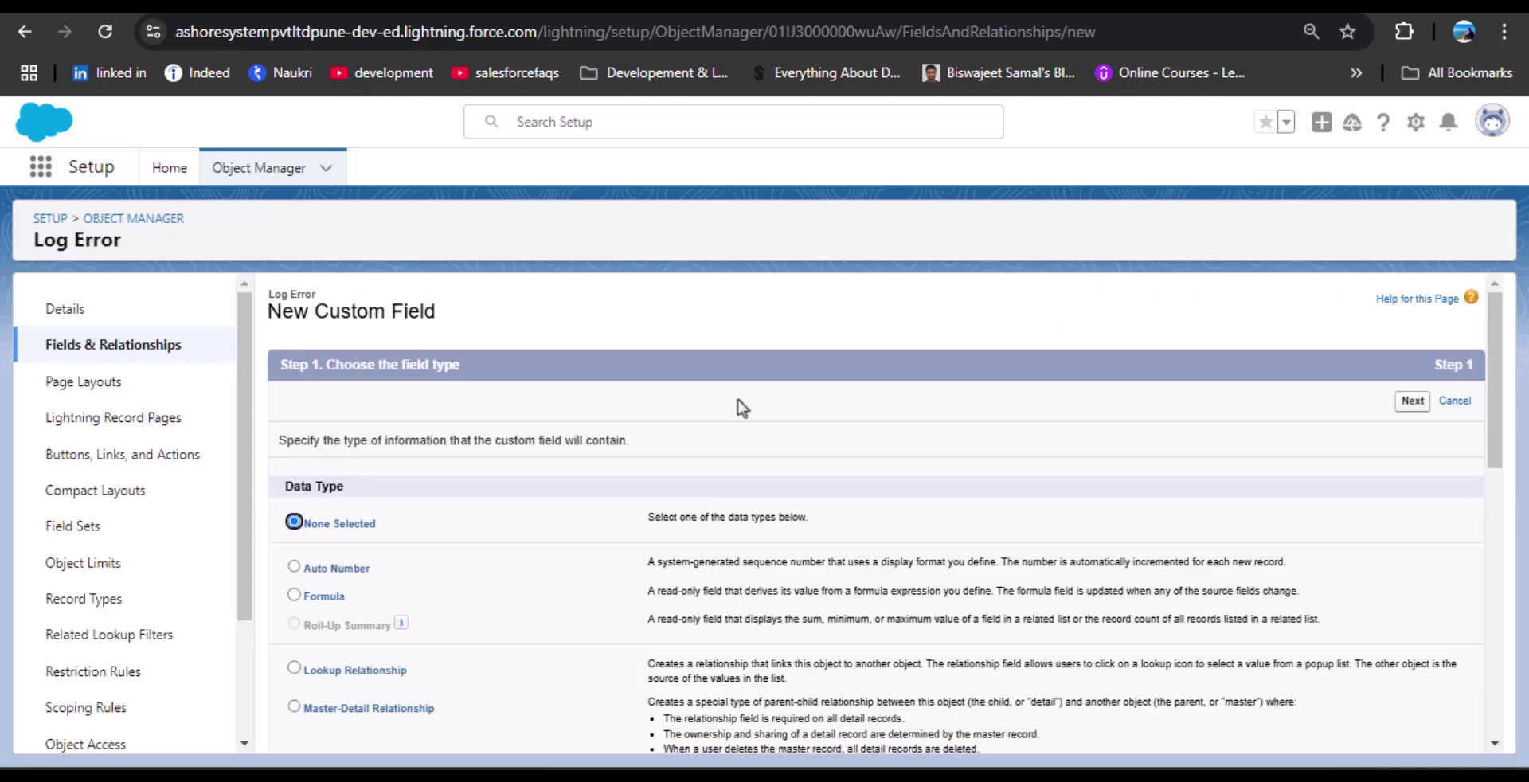
{"action": "scroll", "coordinate": [588, 434], "scroll_direction": "down", "scroll_amount": 10}
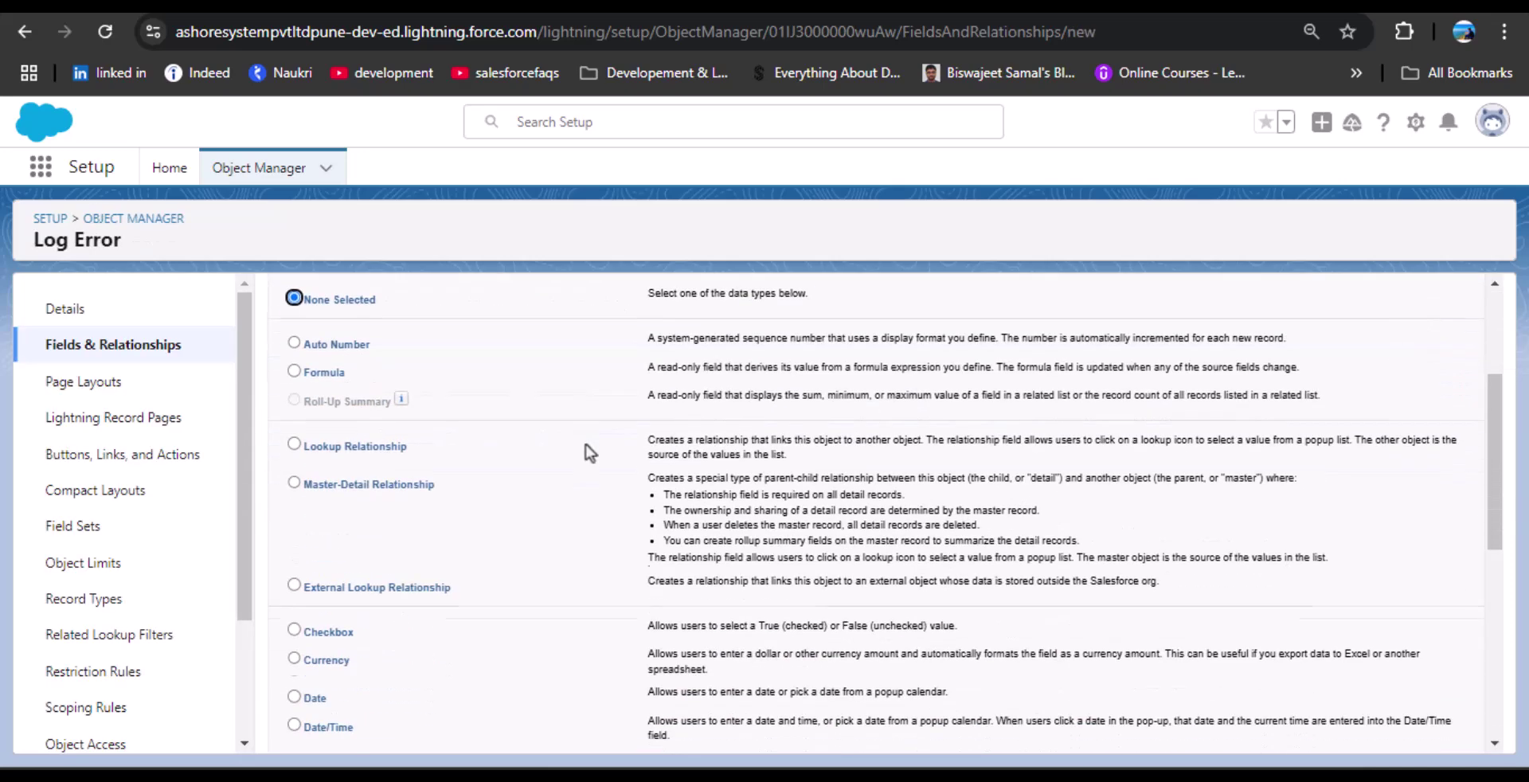
{"action": "left_click", "coordinate": [294, 526]}
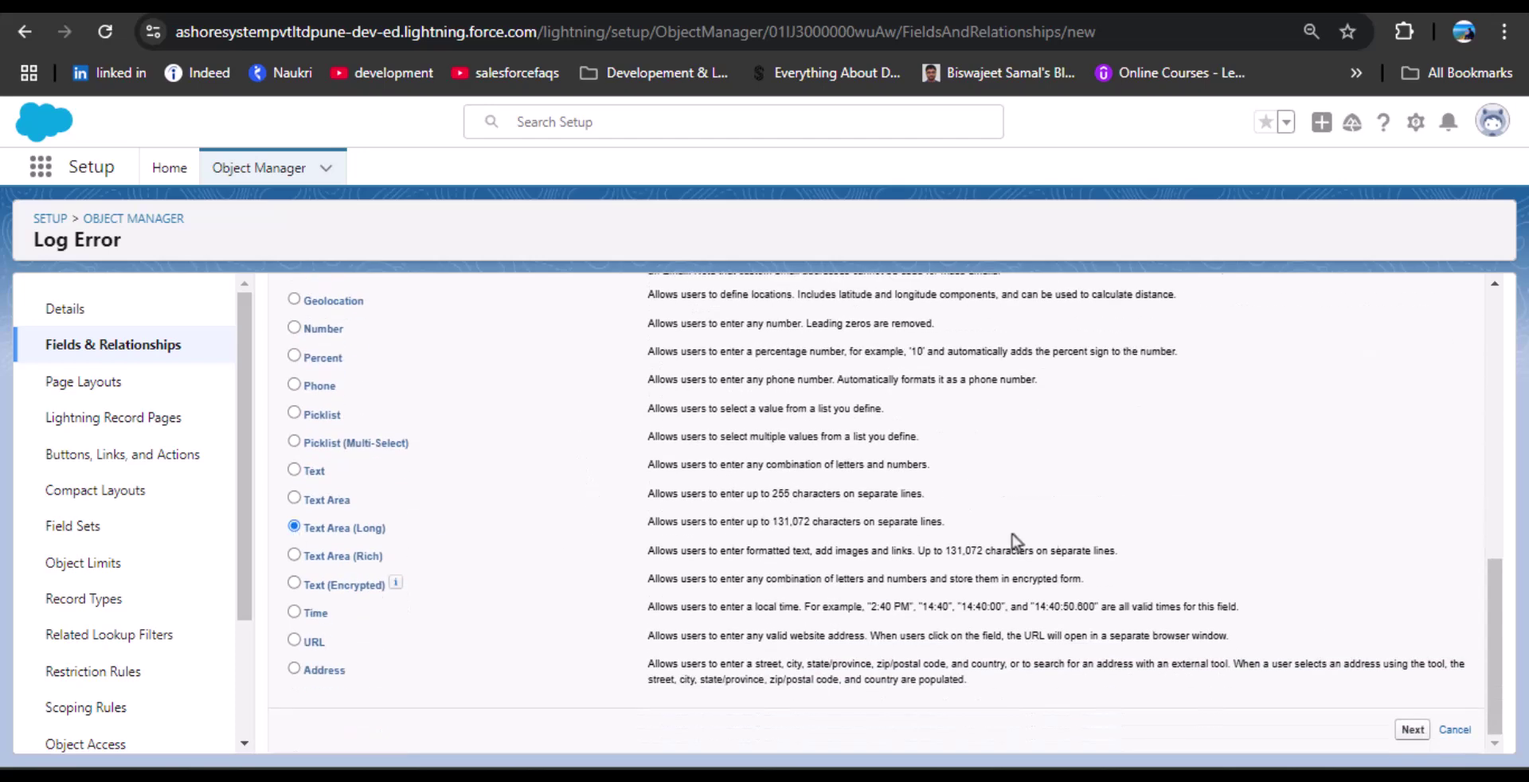
Label the long text area field Description and save it with default security and layouts.
{"action": "left_click", "coordinate": [1401, 730]}
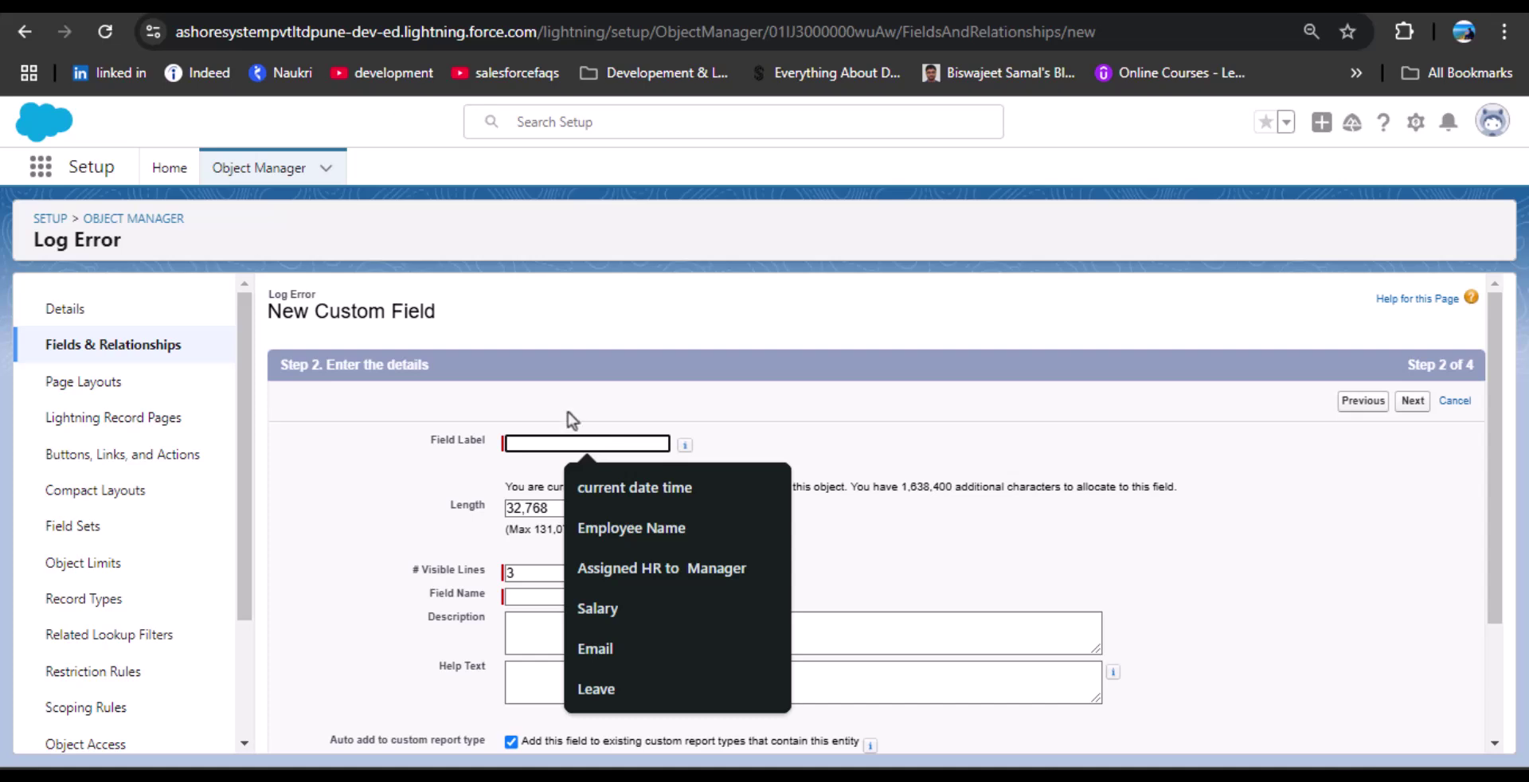
{"action": "type", "text": "Description"}
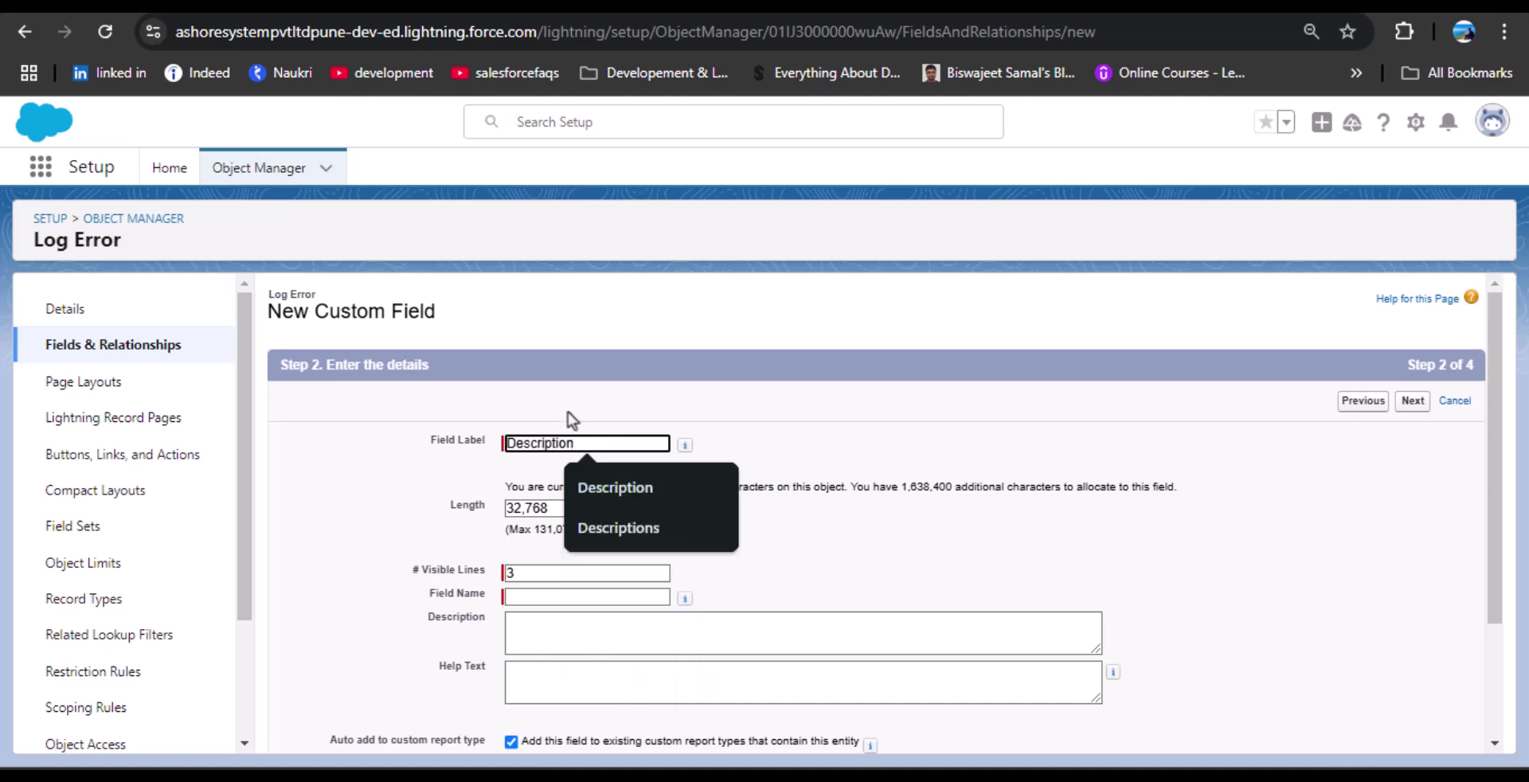
{"action": "left_click", "coordinate": [769, 427]}
{"action": "scroll", "coordinate": [748, 567], "scroll_direction": "down", "scroll_amount": 2}
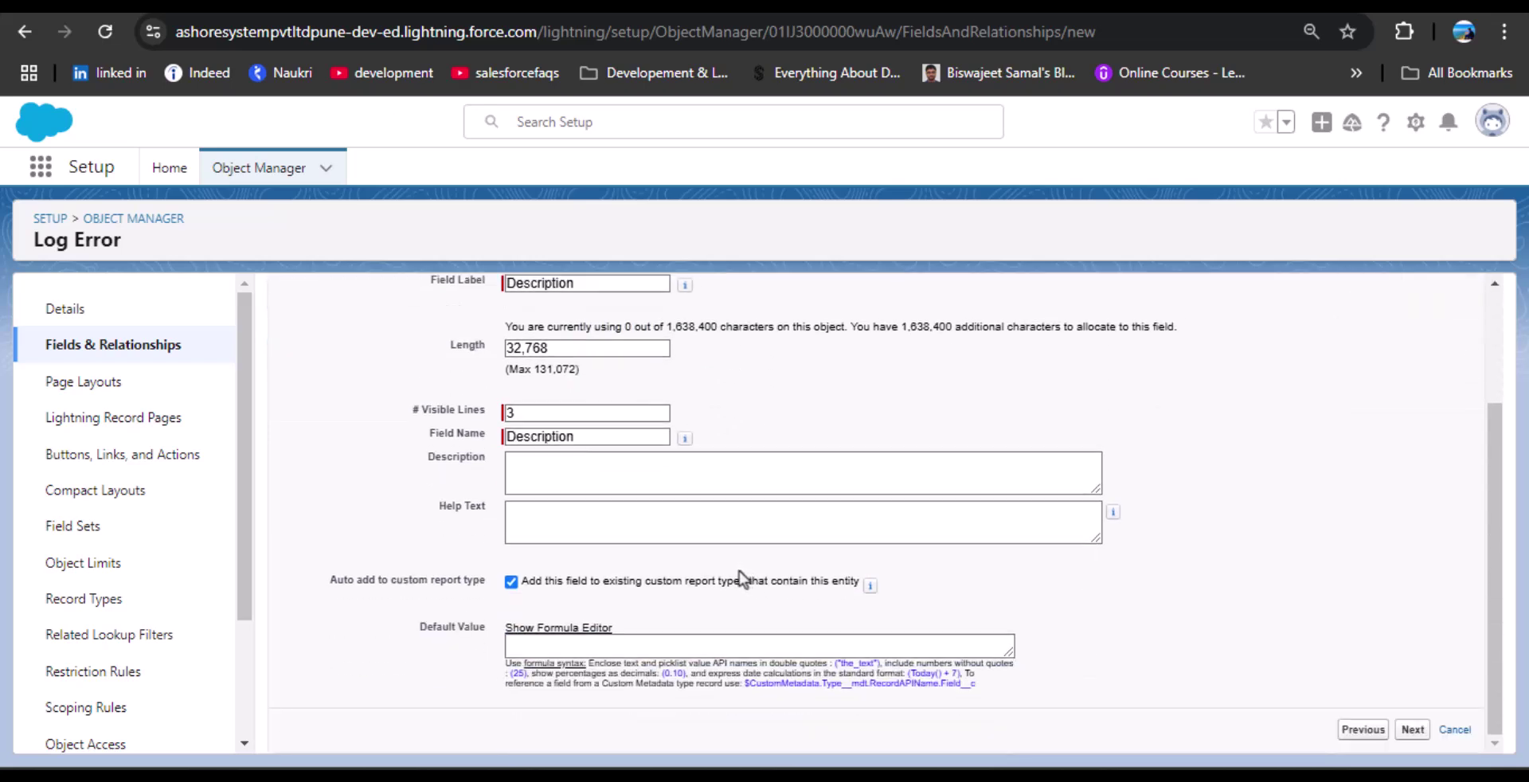
{"action": "left_click", "coordinate": [1411, 729]}
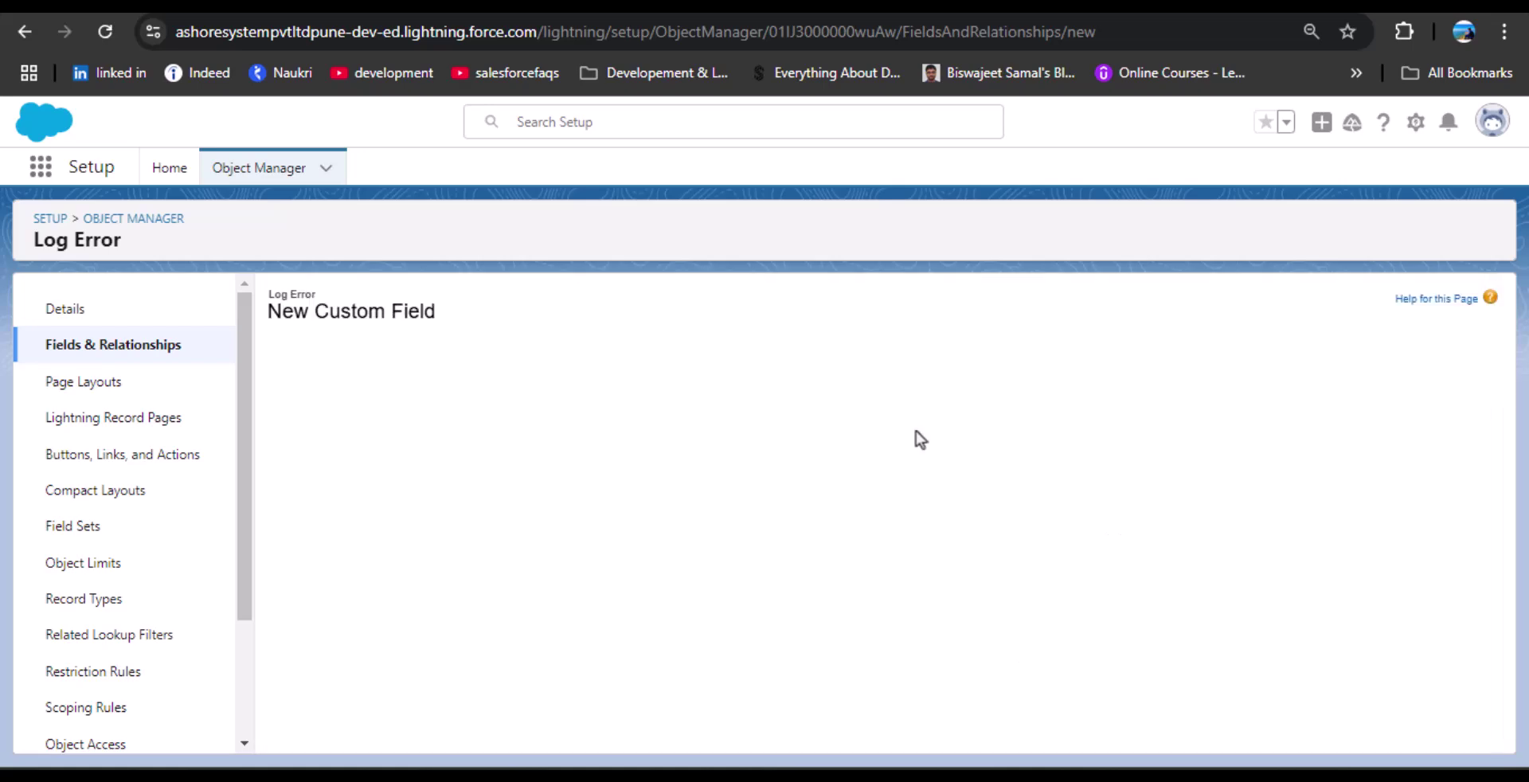
{"action": "scroll", "coordinate": [1236, 589], "scroll_direction": "down", "scroll_amount": 10}
{"action": "left_click", "coordinate": [1413, 739]}
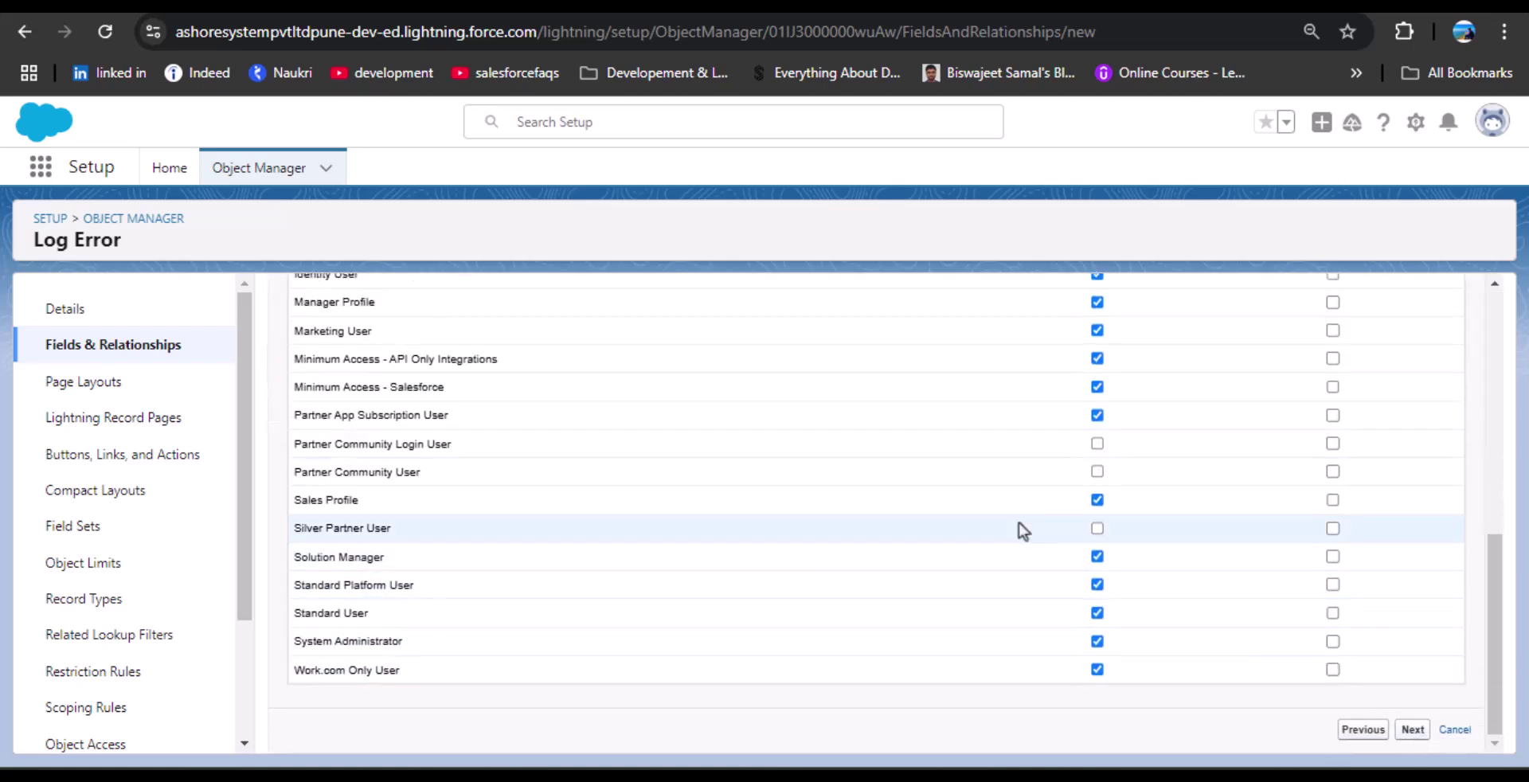
{"action": "left_click", "coordinate": [1427, 697]}
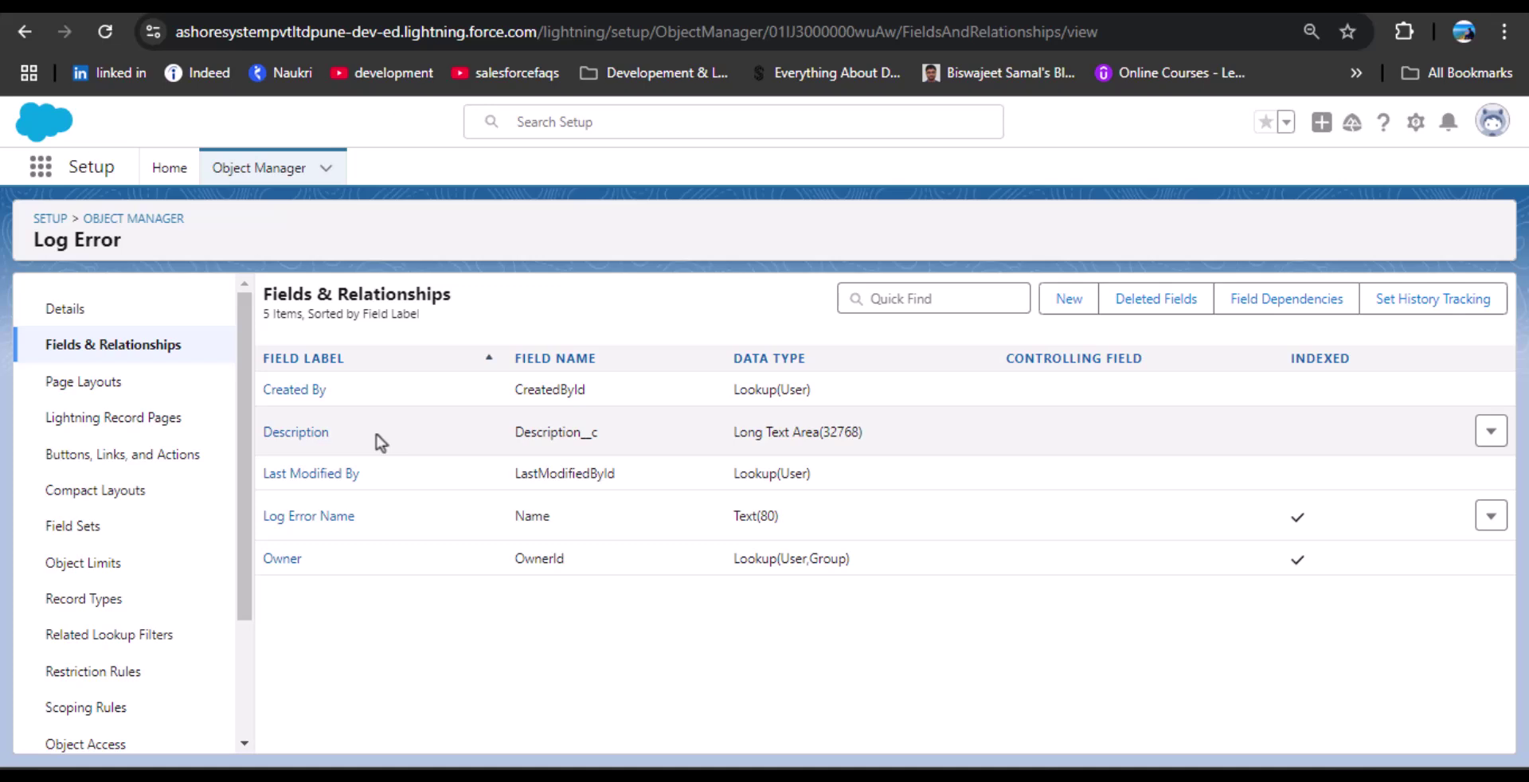
From Setup, find the Flows page through Quick Find and start a New Flow.
{"action": "left_click", "coordinate": [1415, 132]}
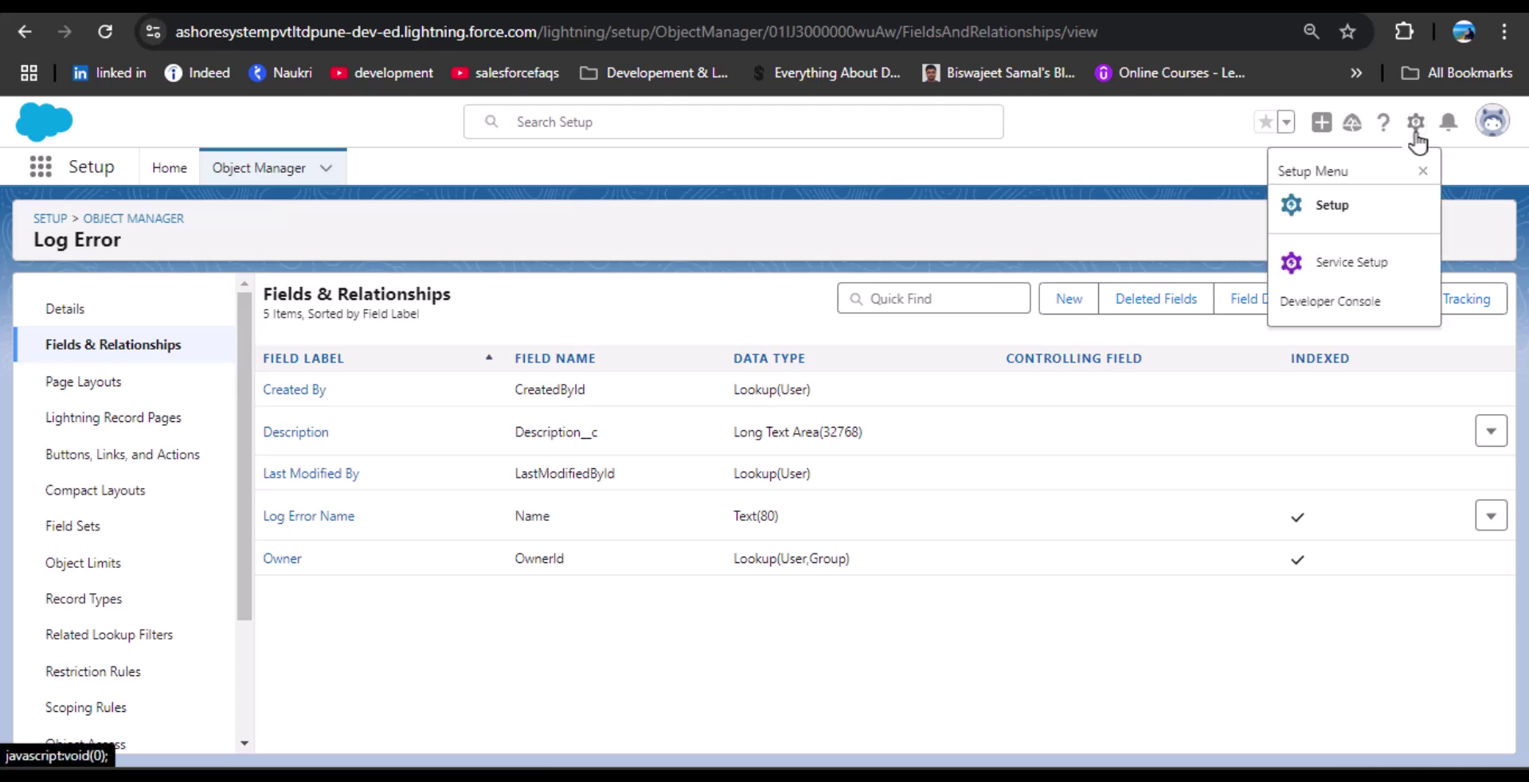
{"action": "left_click", "coordinate": [1351, 222]}
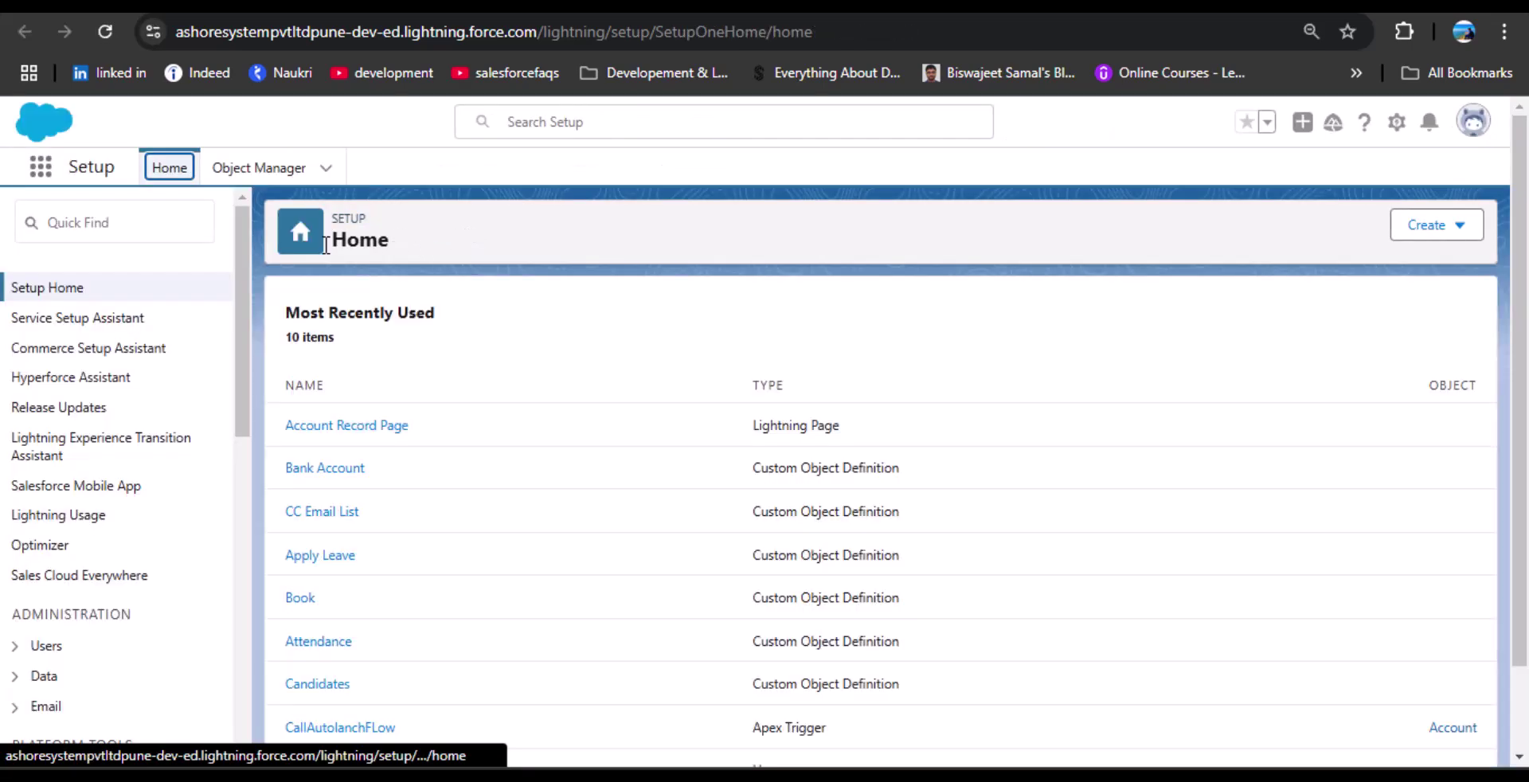
{"action": "left_click", "coordinate": [161, 233]}
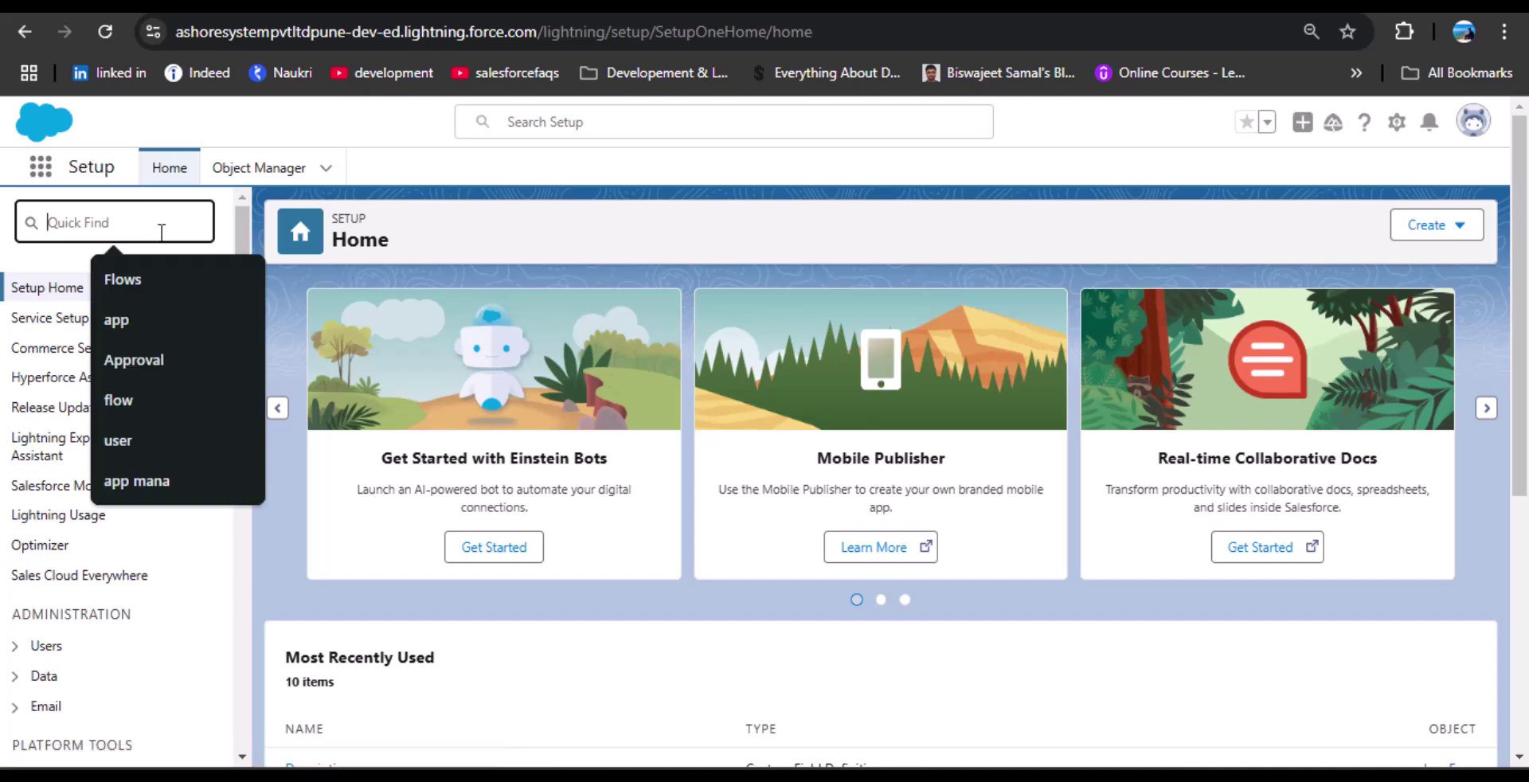
{"action": "type", "text": "Flows"}
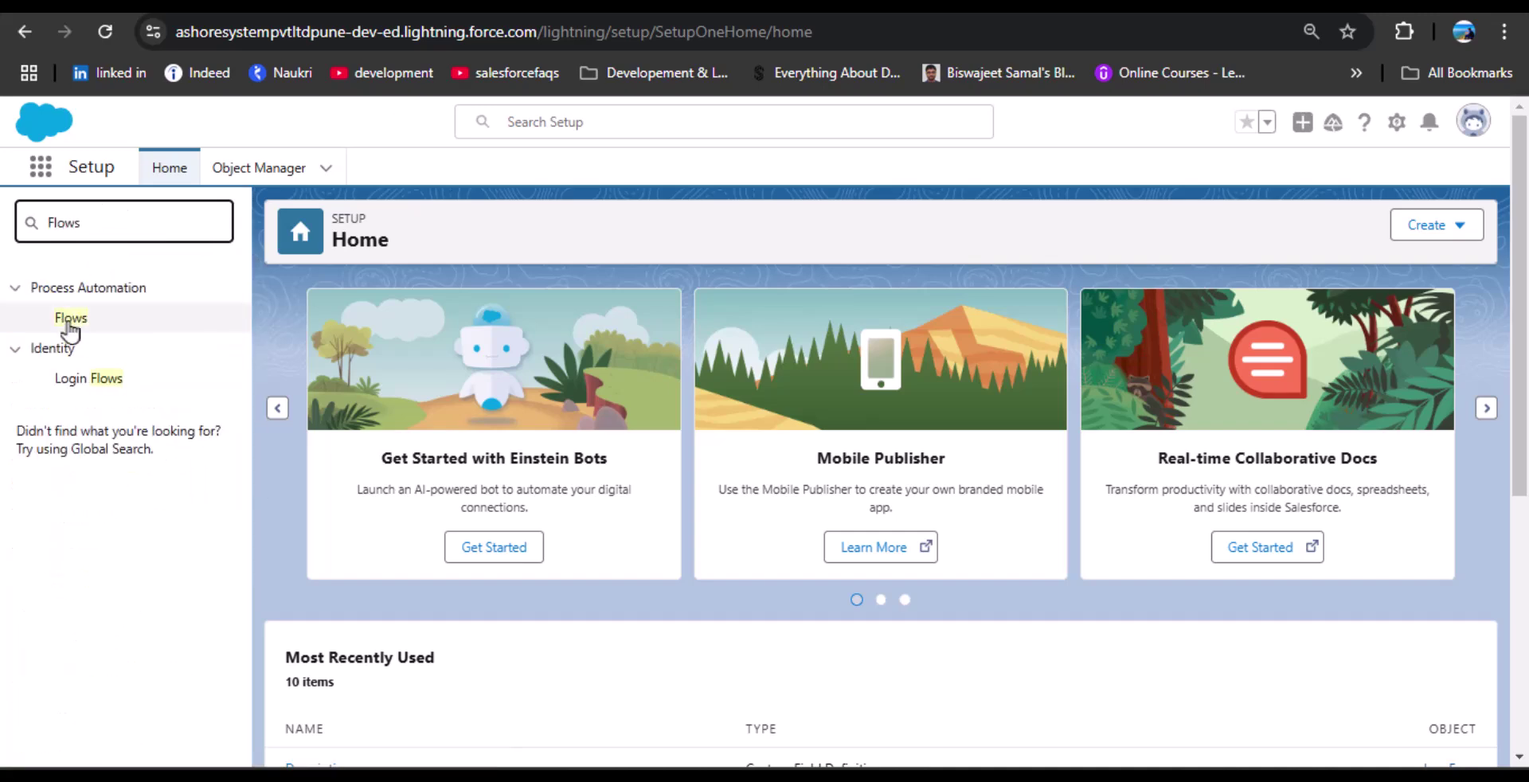
{"action": "left_click", "coordinate": [70, 318]}
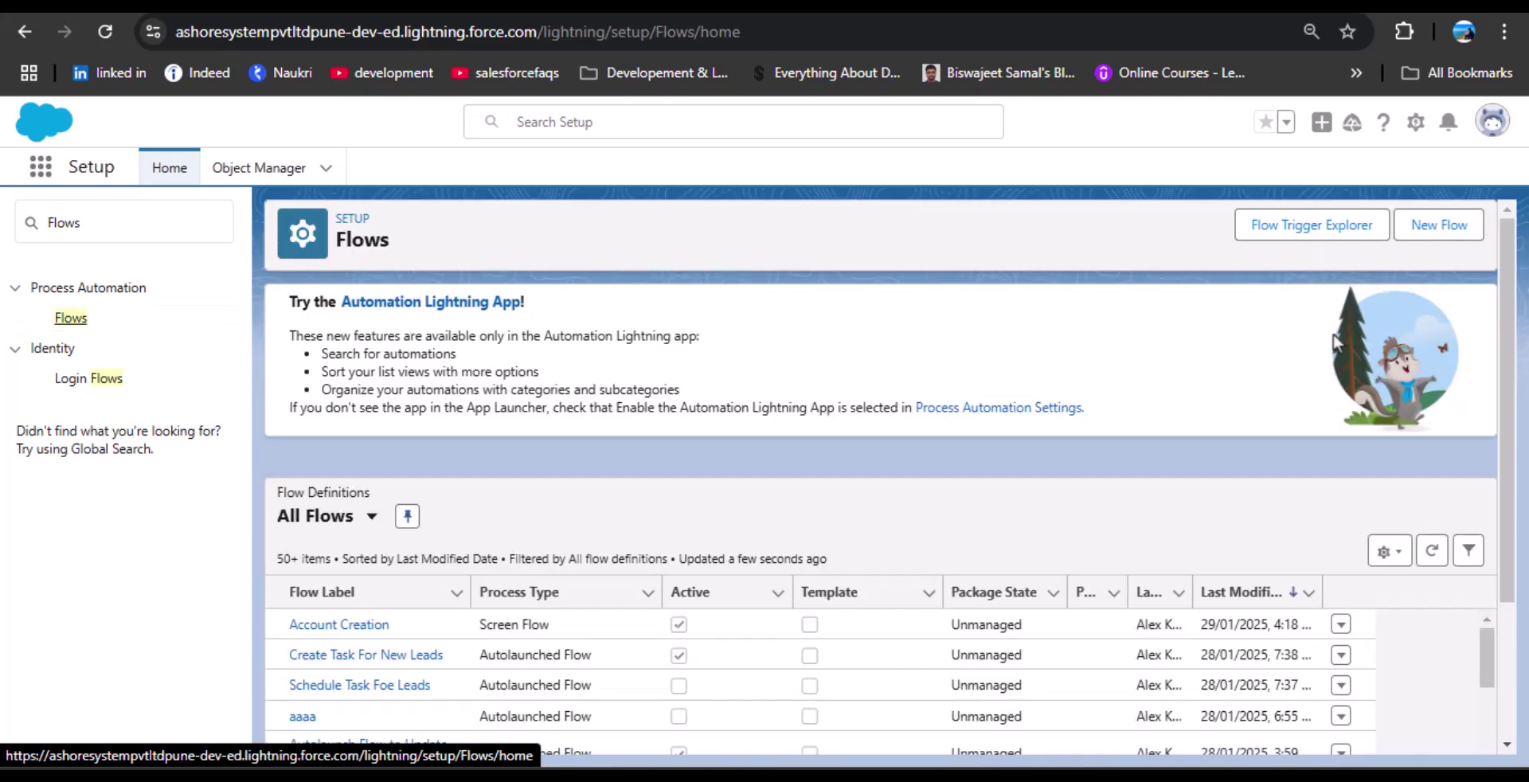
{"action": "left_click", "coordinate": [1438, 225]}
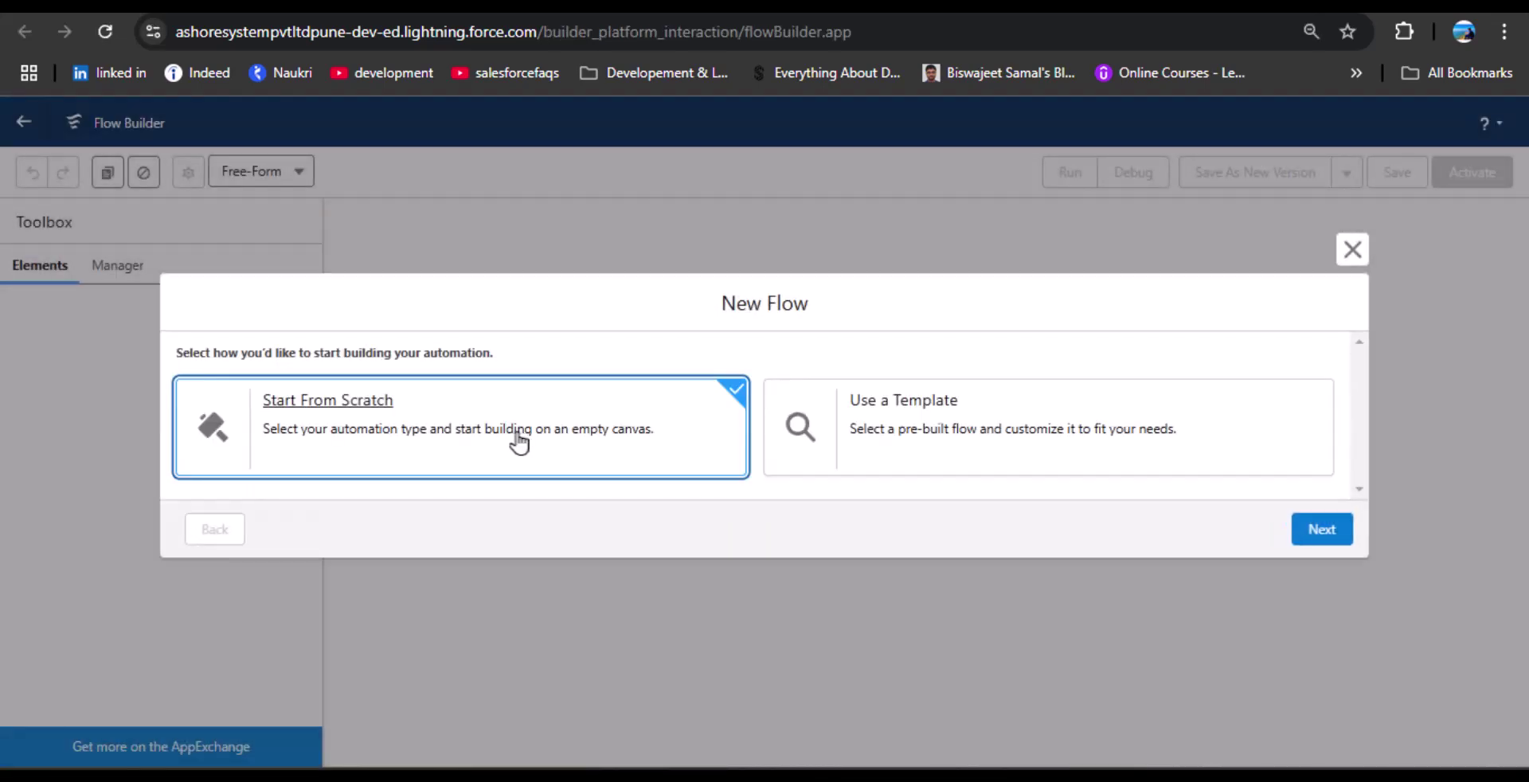
Start from scratch and create a Platform Event—Triggered Flow.
{"action": "left_click", "coordinate": [1312, 527]}
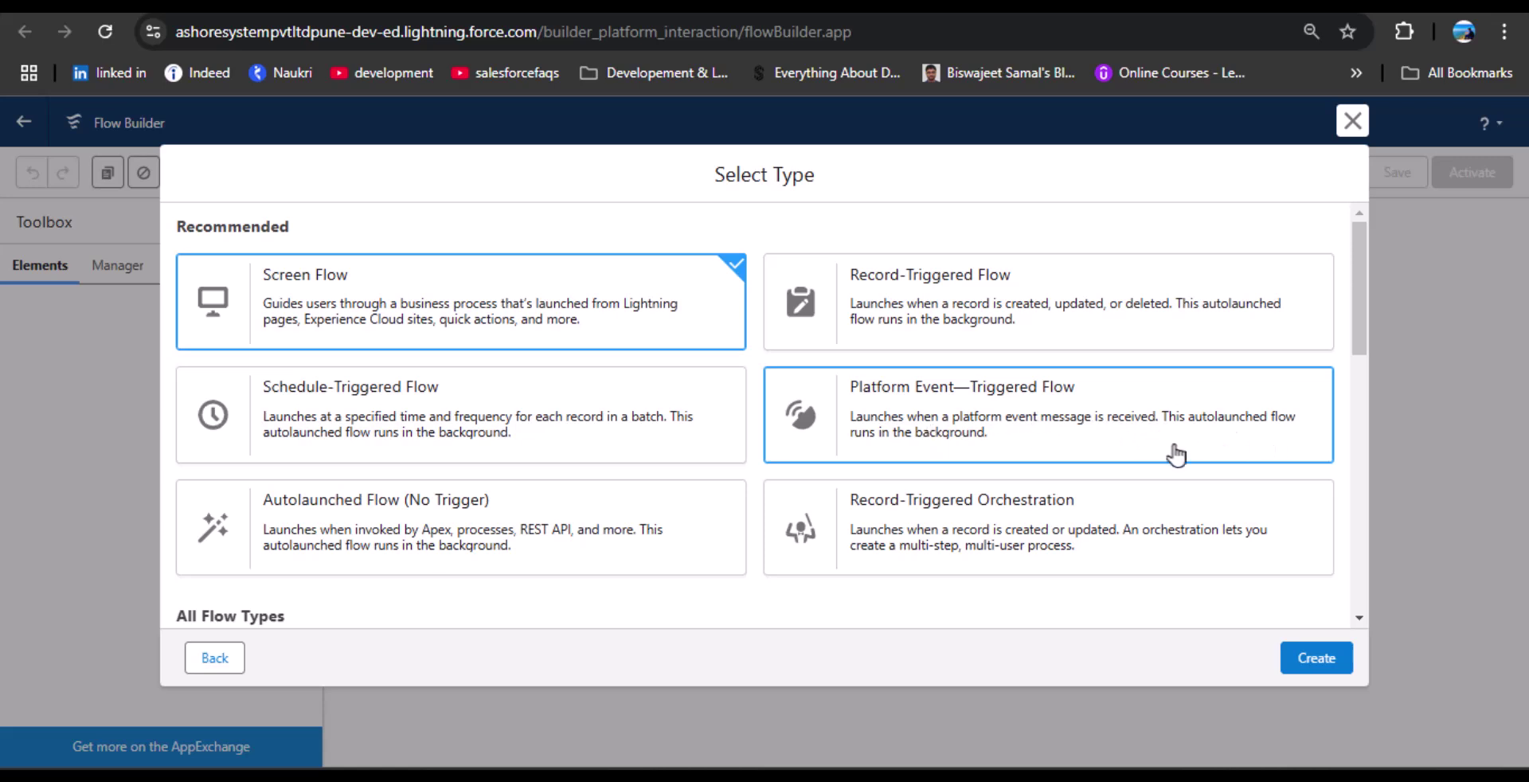
{"action": "left_click", "coordinate": [1025, 414]}
{"action": "left_click", "coordinate": [1295, 659]}
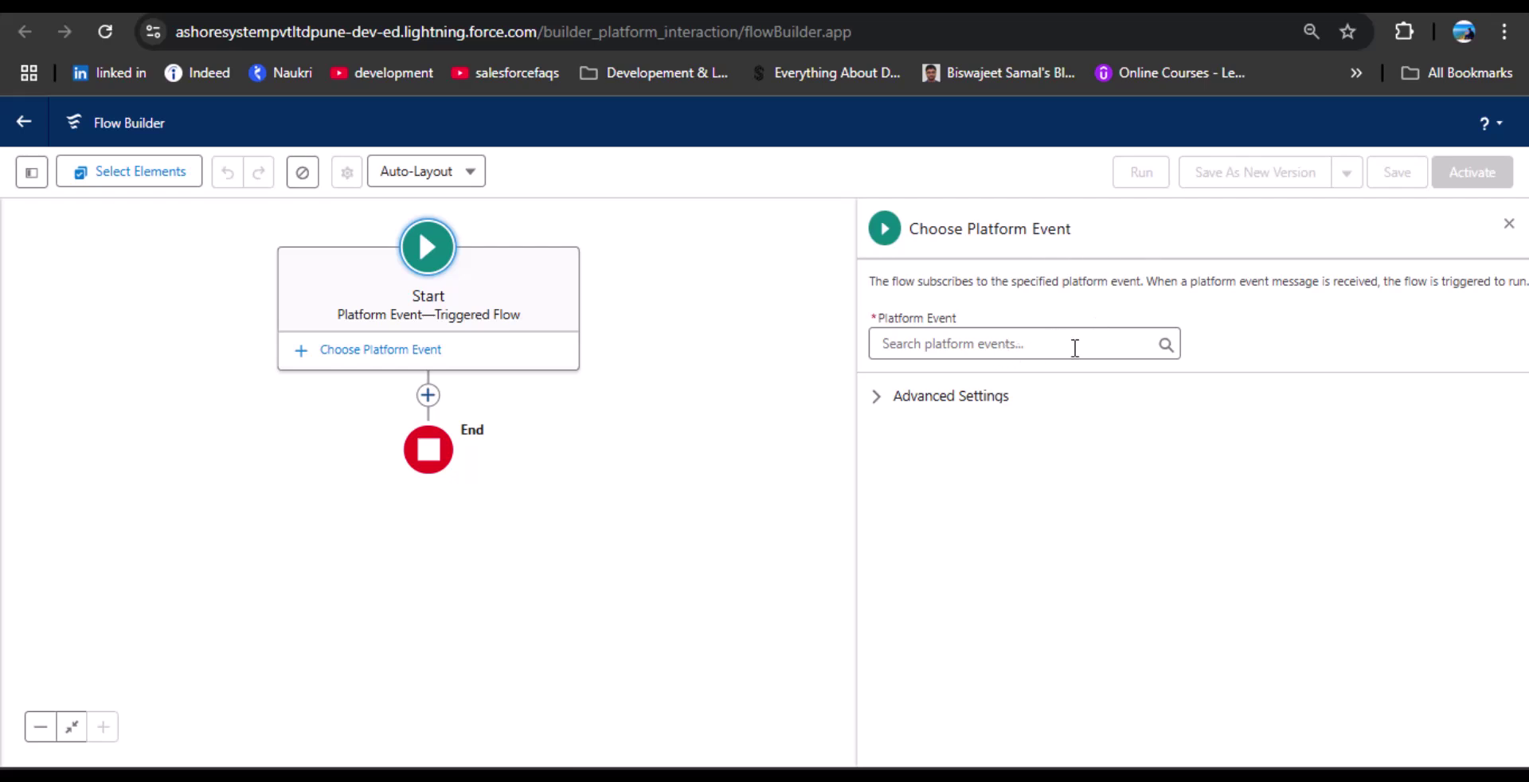
Set the platform event to Flow Execution Error Event, then switch to the documentation tab.
{"action": "left_click", "coordinate": [1074, 346]}
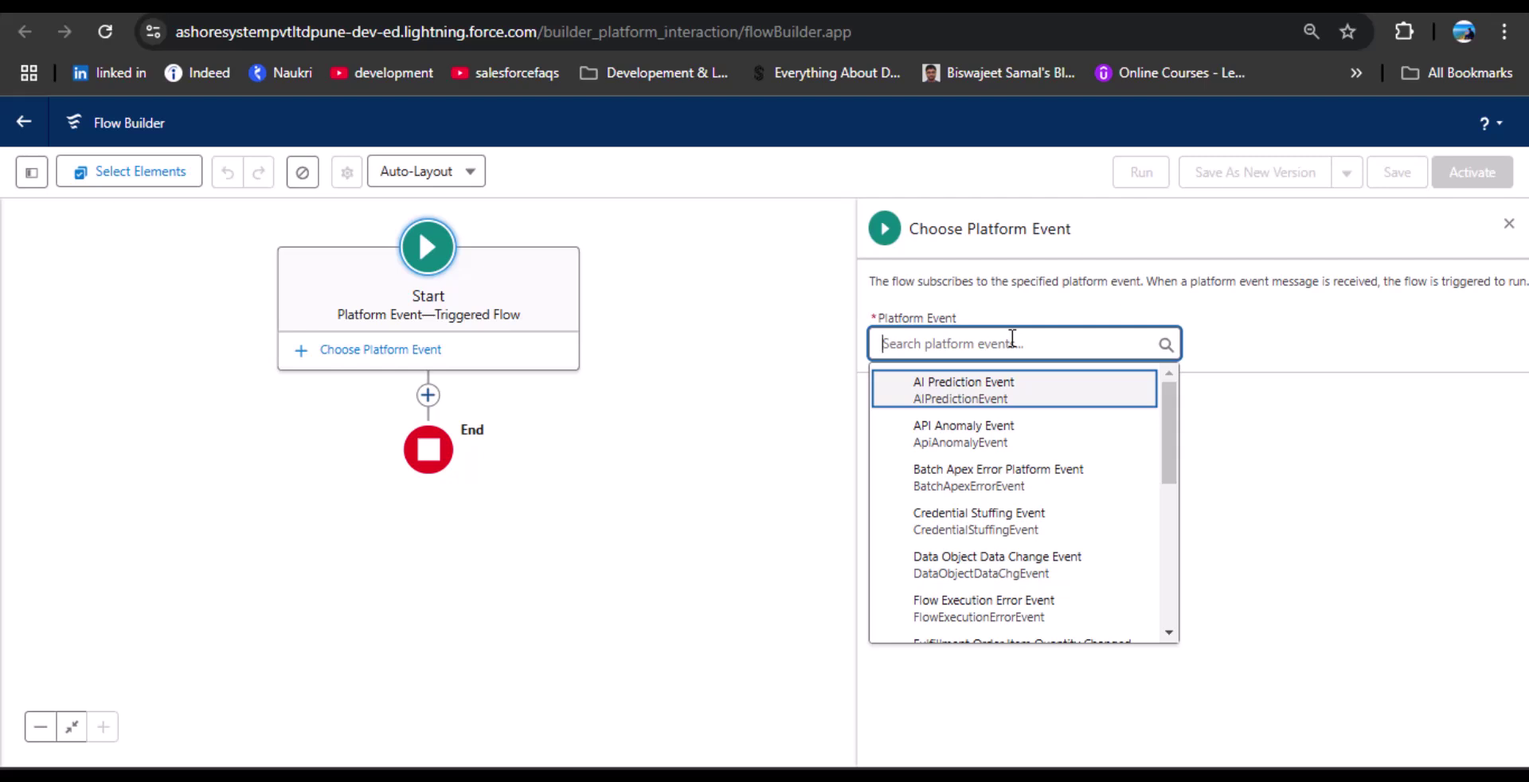
{"action": "type", "text": "Flow "}
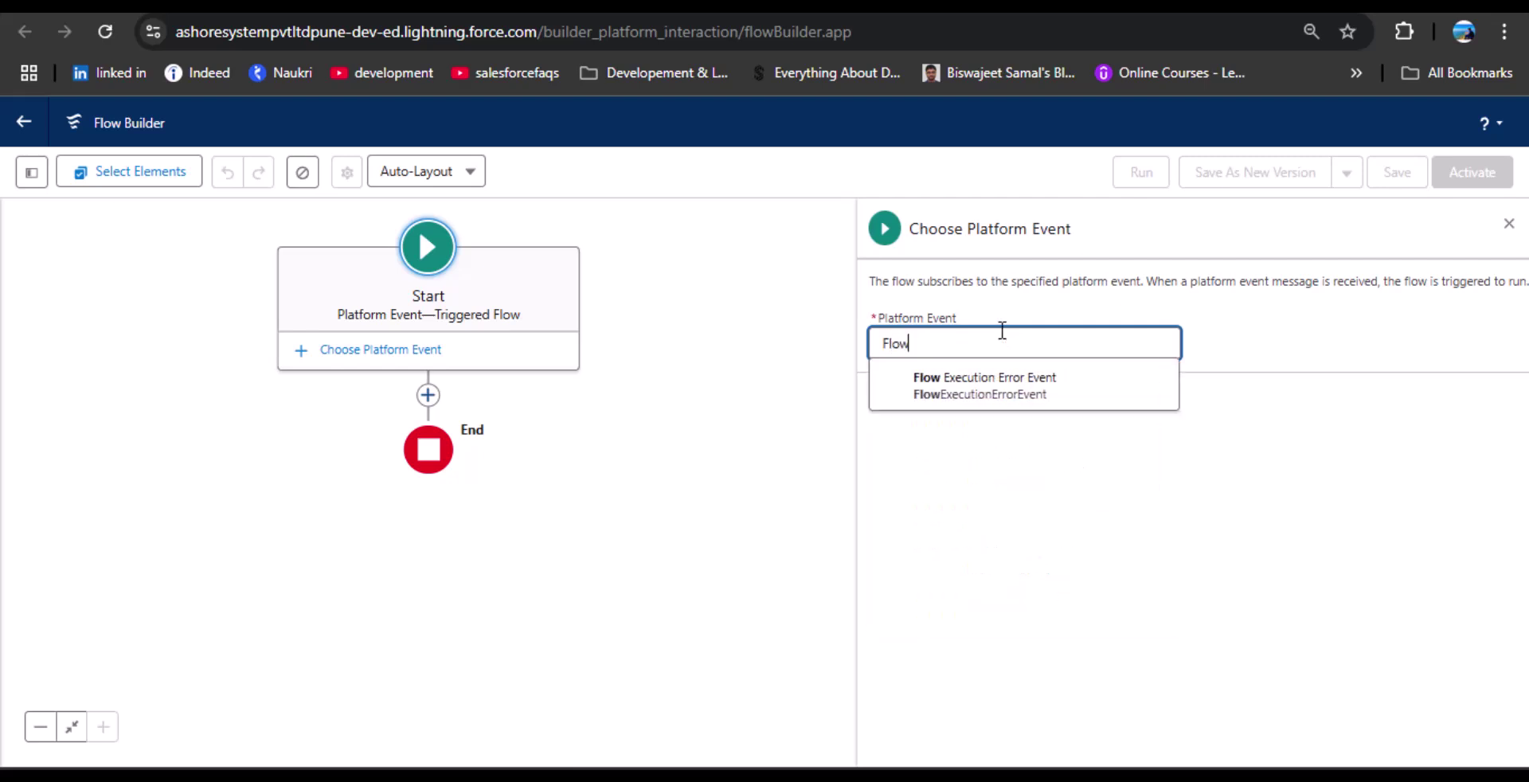
{"action": "type", "text": "Ex"}
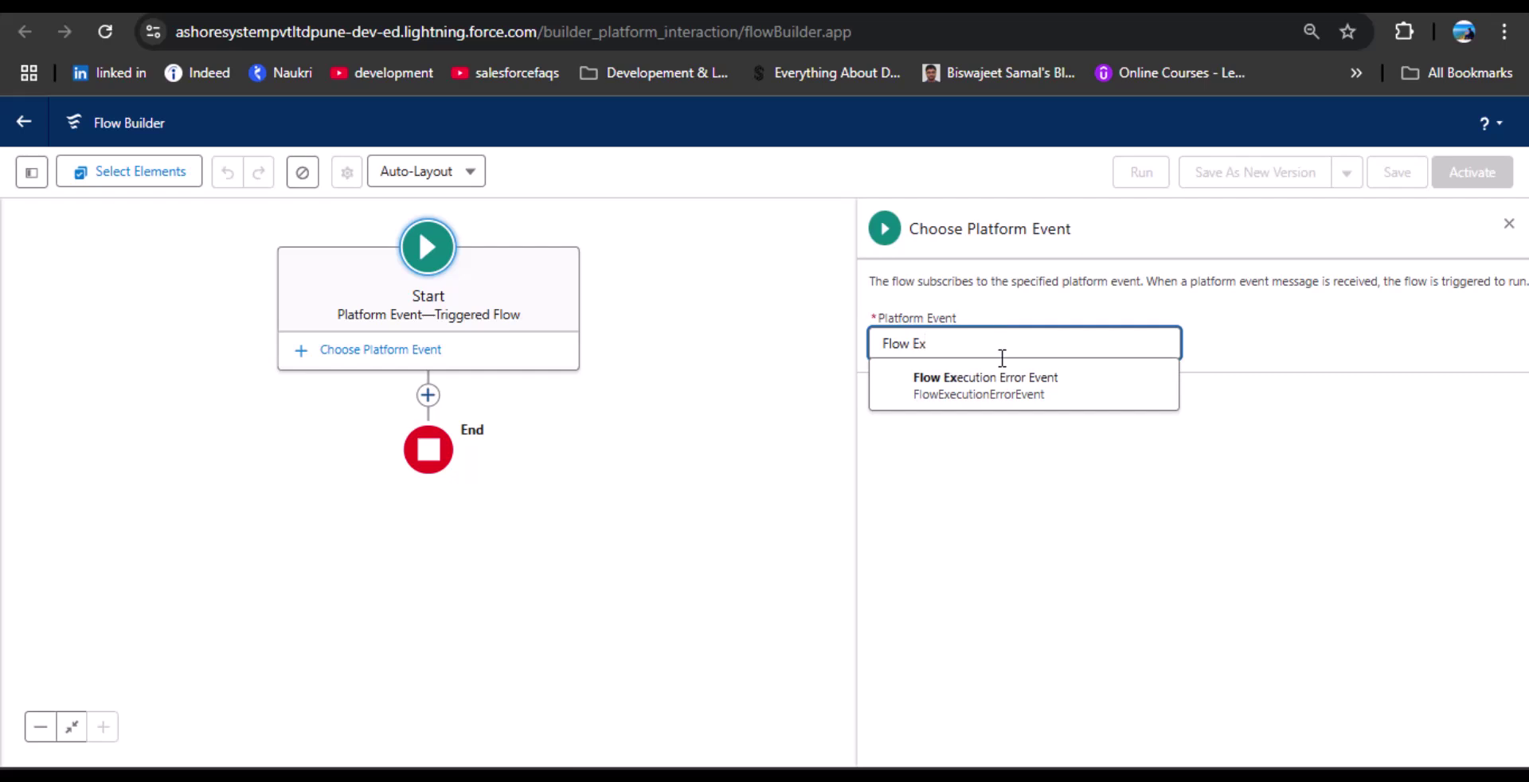
{"action": "left_click", "coordinate": [1013, 383]}
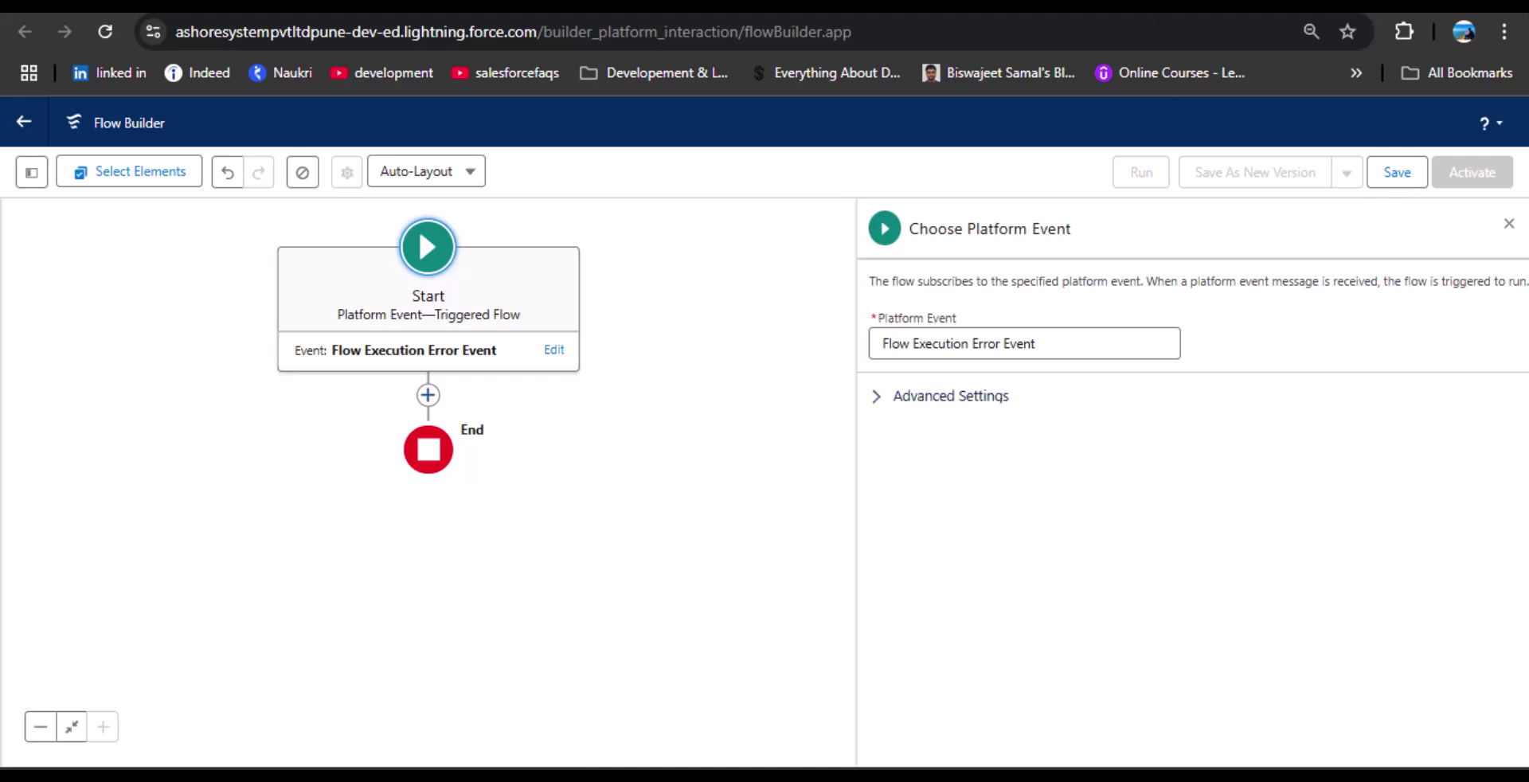
{"action": "left_click", "coordinate": [1246, 4]}
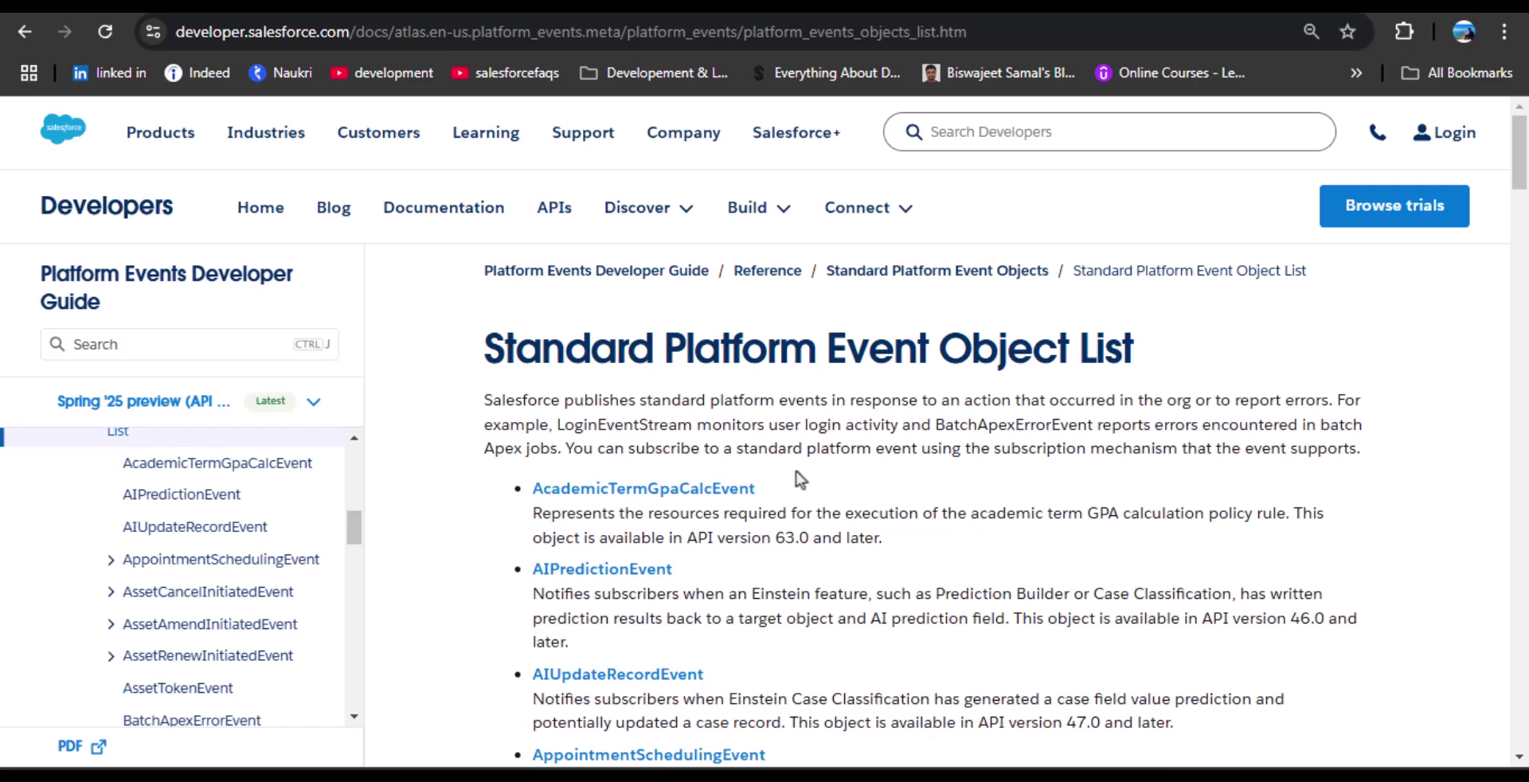
{"action": "scroll", "coordinate": [796, 473], "scroll_direction": "down", "scroll_amount": 10}
{"action": "scroll", "coordinate": [796, 484], "scroll_direction": "down", "scroll_amount": 20}
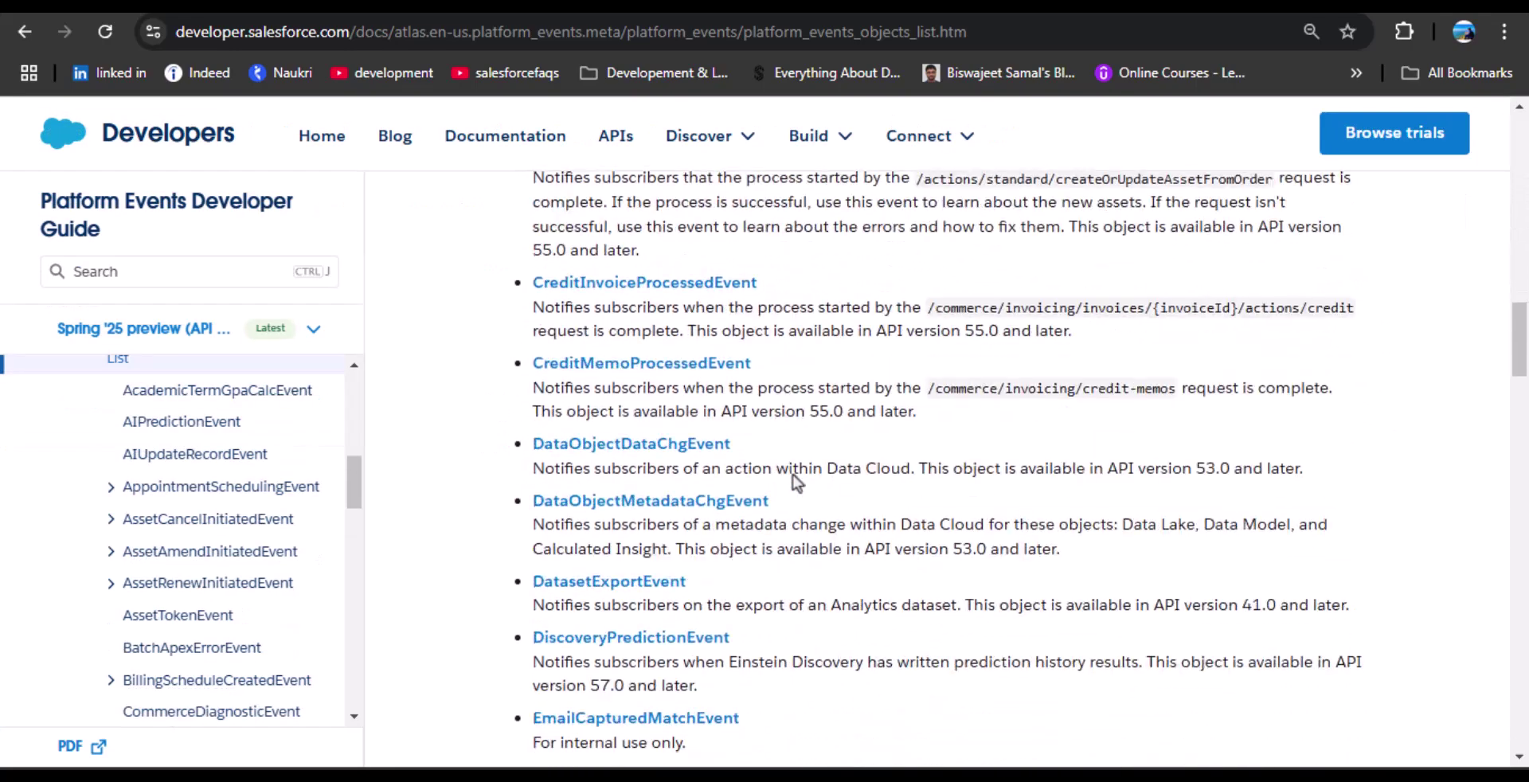
{"action": "scroll", "coordinate": [796, 481], "scroll_direction": "down", "scroll_amount": 3}
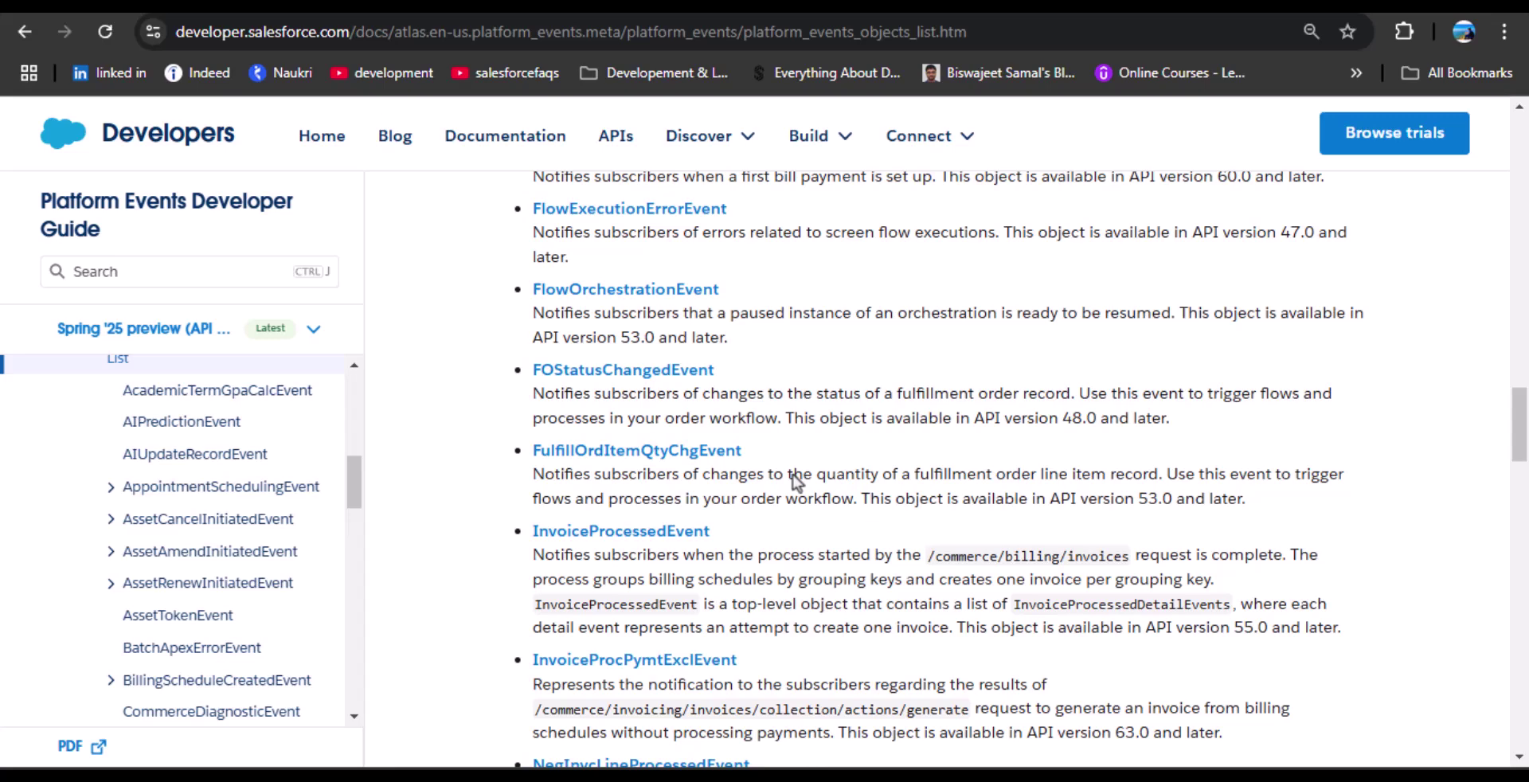
{"action": "scroll", "coordinate": [710, 514], "scroll_direction": "up", "scroll_amount": 4}
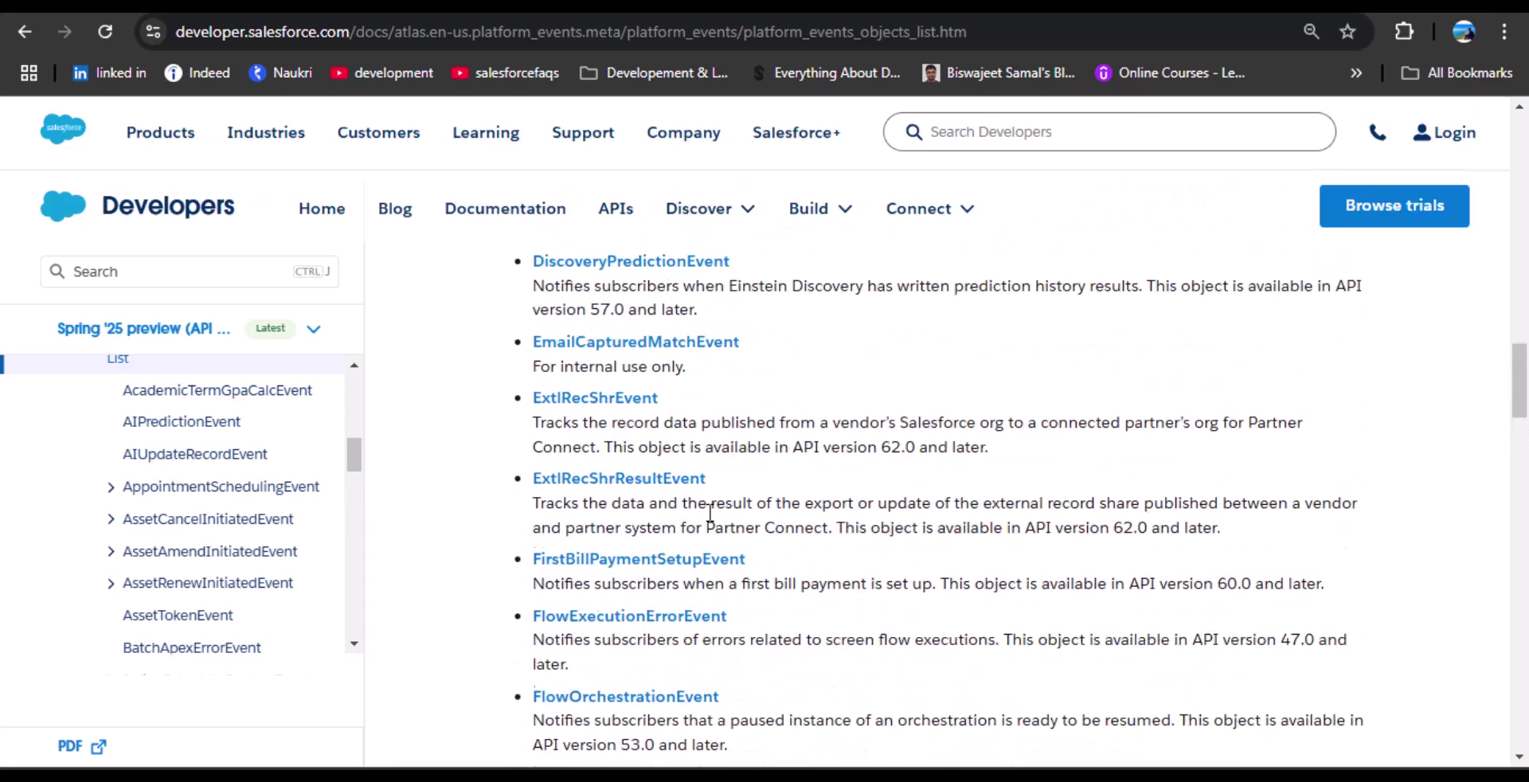
{"action": "scroll", "coordinate": [705, 498], "scroll_direction": "down", "scroll_amount": 1}
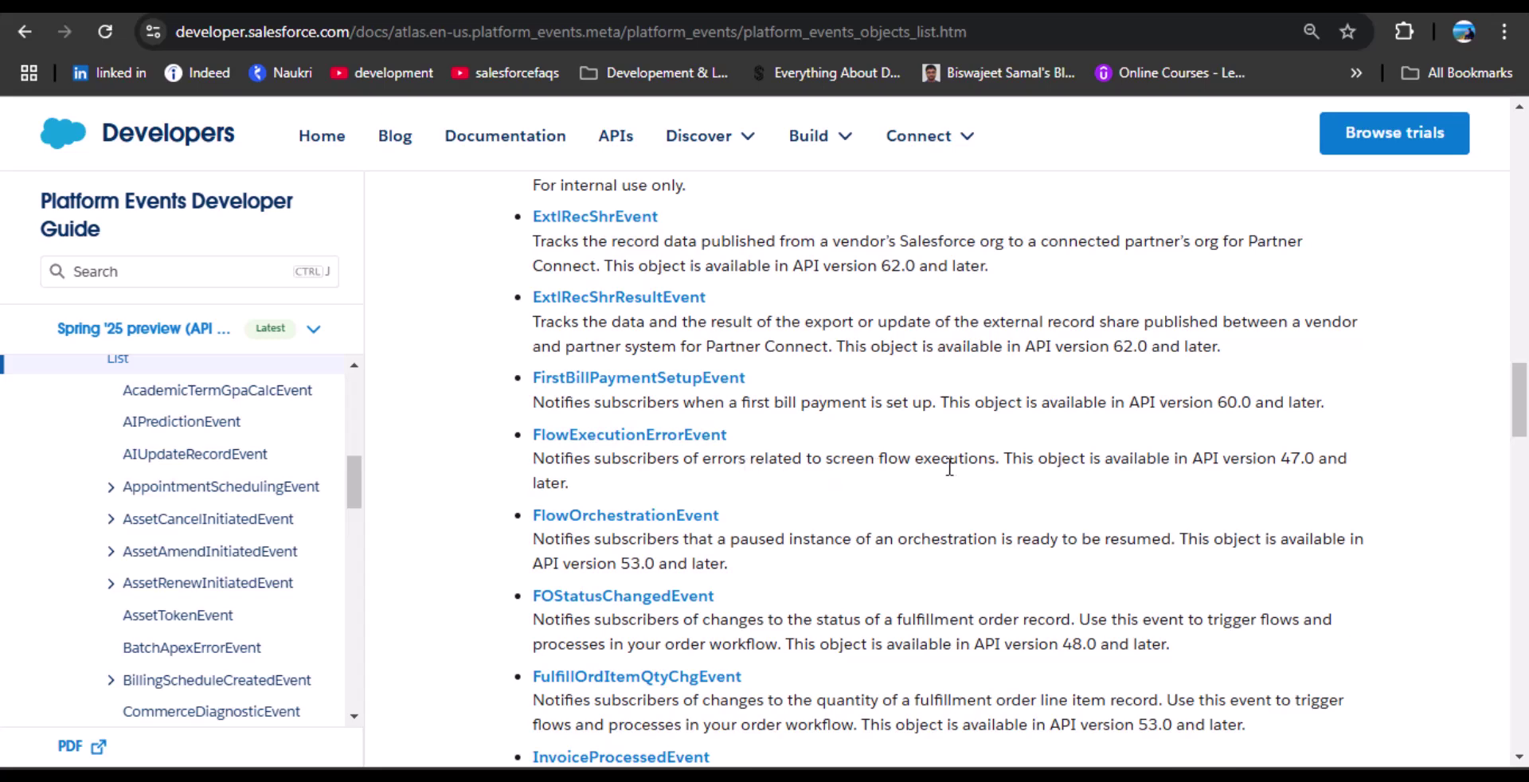
{"action": "scroll", "coordinate": [653, 491], "scroll_direction": "up", "scroll_amount": 1}
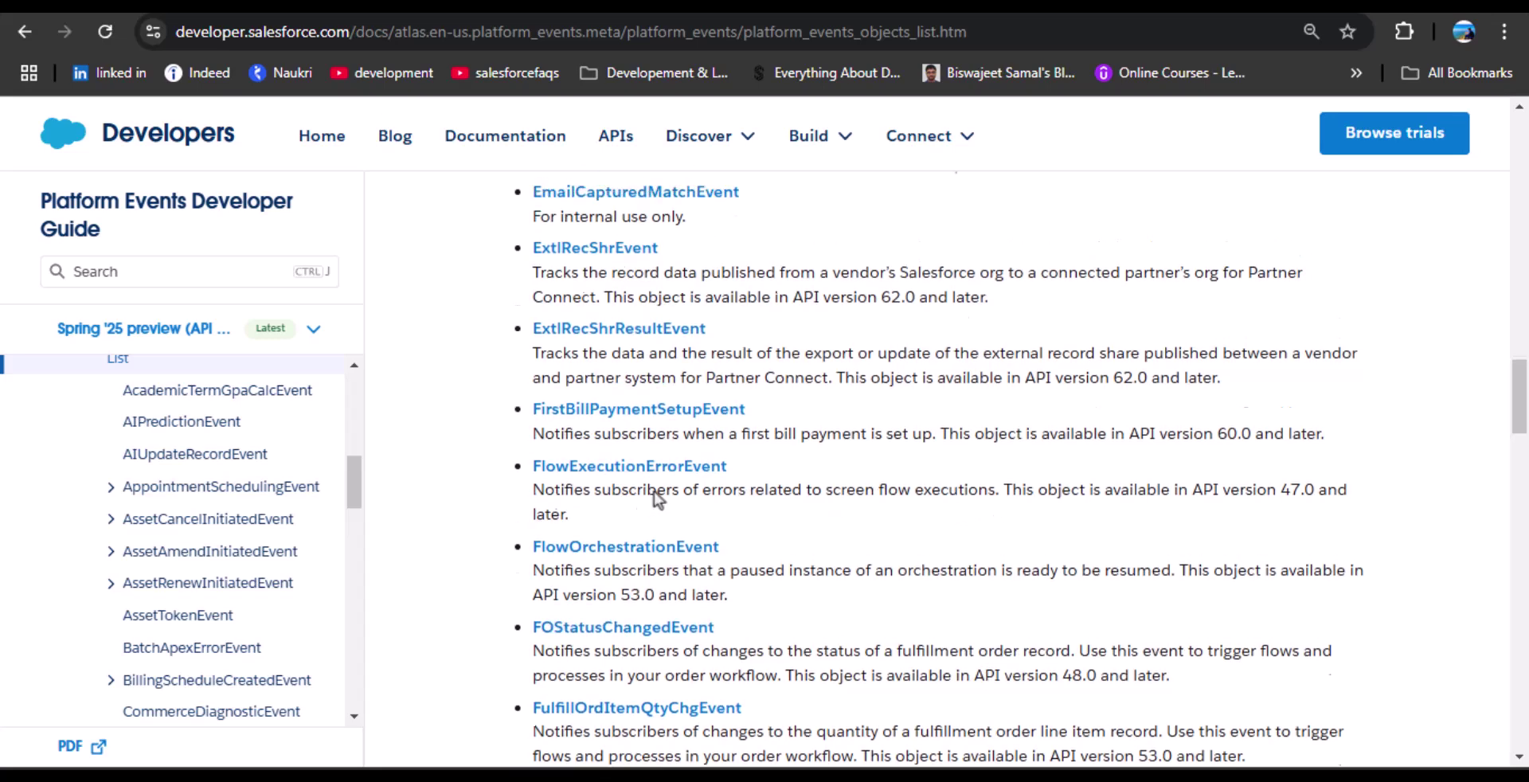
{"action": "scroll", "coordinate": [653, 491], "scroll_direction": "up", "scroll_amount": 4}
{"action": "scroll", "coordinate": [655, 500], "scroll_direction": "up", "scroll_amount": 5}
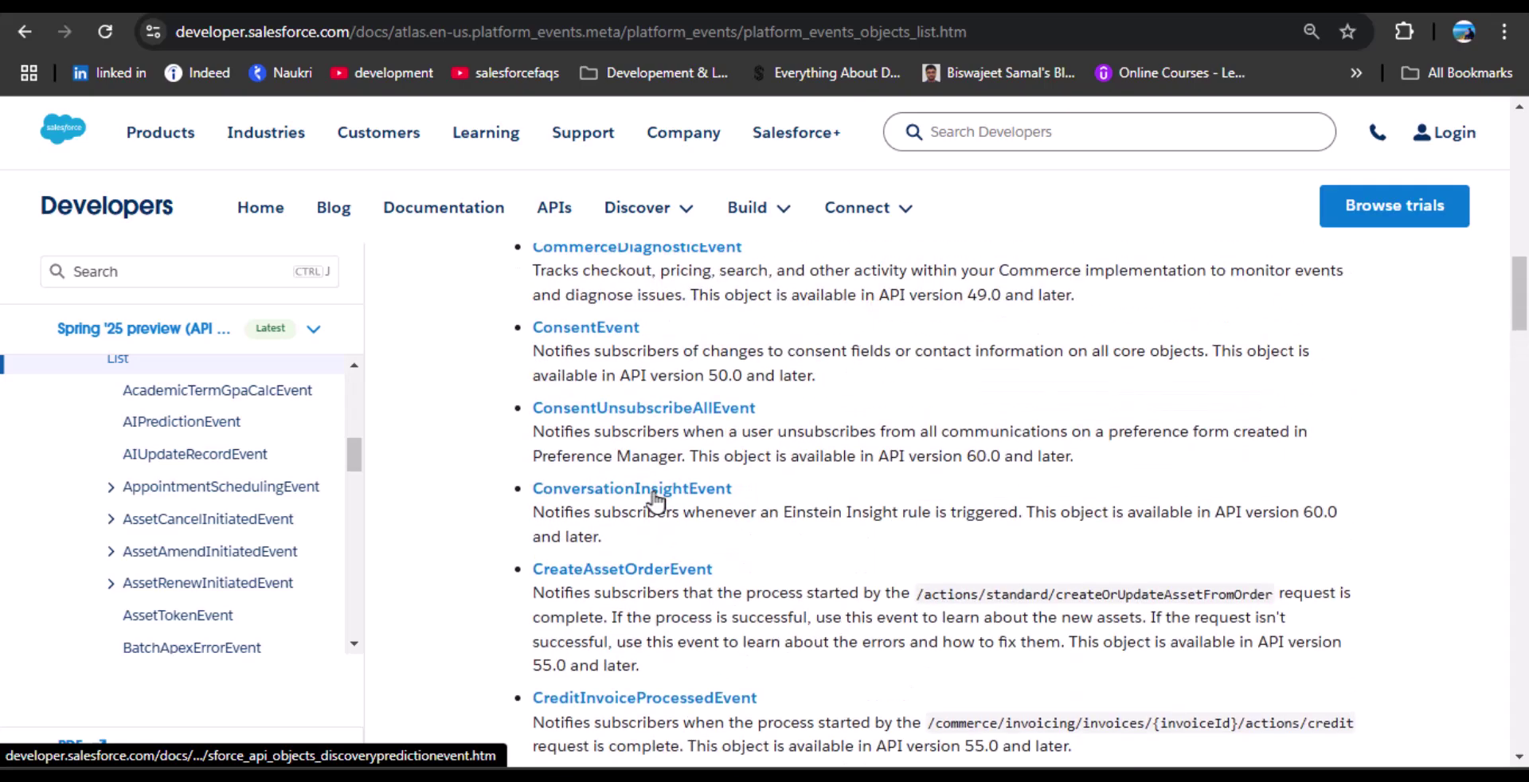
{"action": "scroll", "coordinate": [655, 500], "scroll_direction": "up", "scroll_amount": 10}
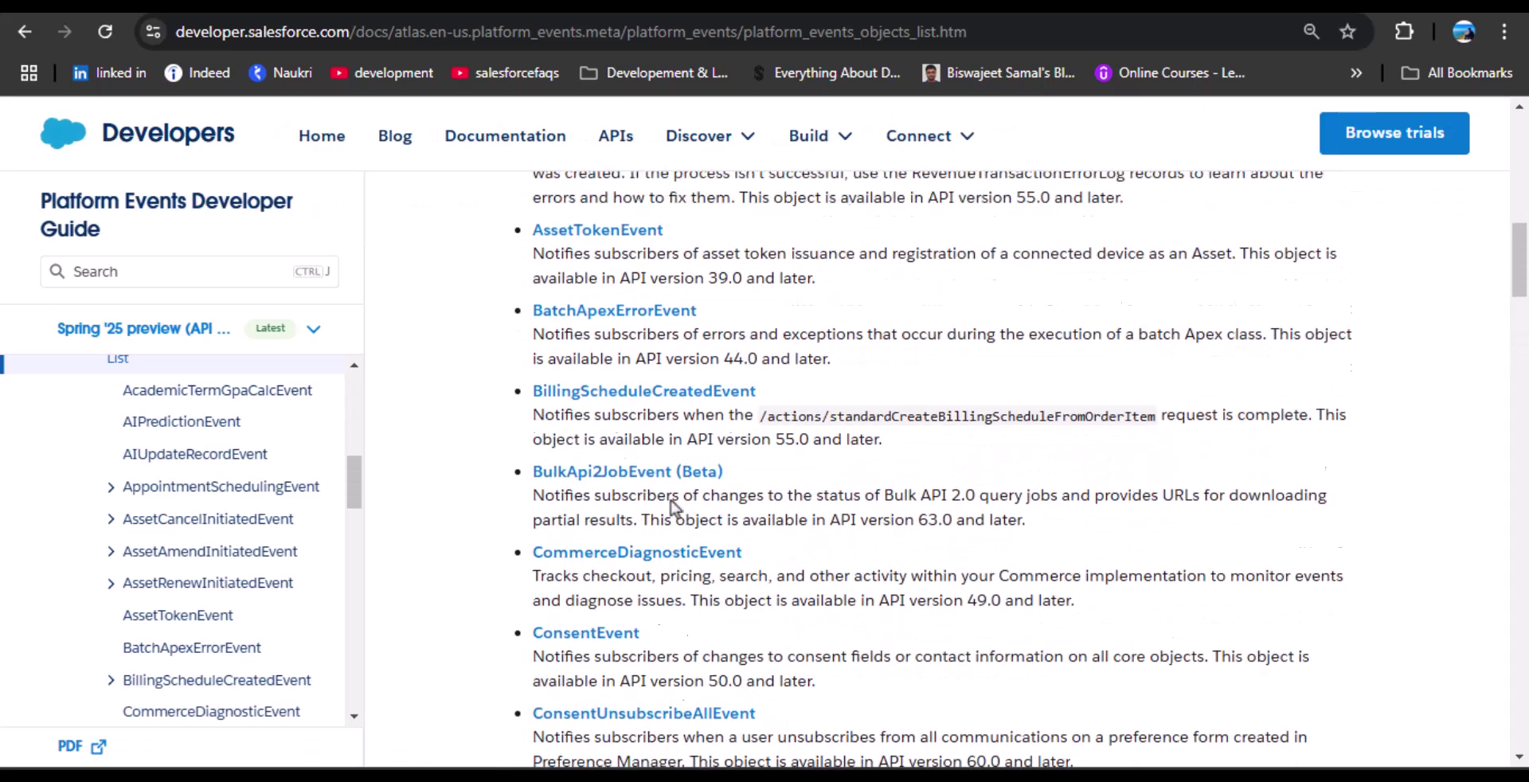
{"action": "scroll", "coordinate": [670, 500], "scroll_direction": "up", "scroll_amount": 1}
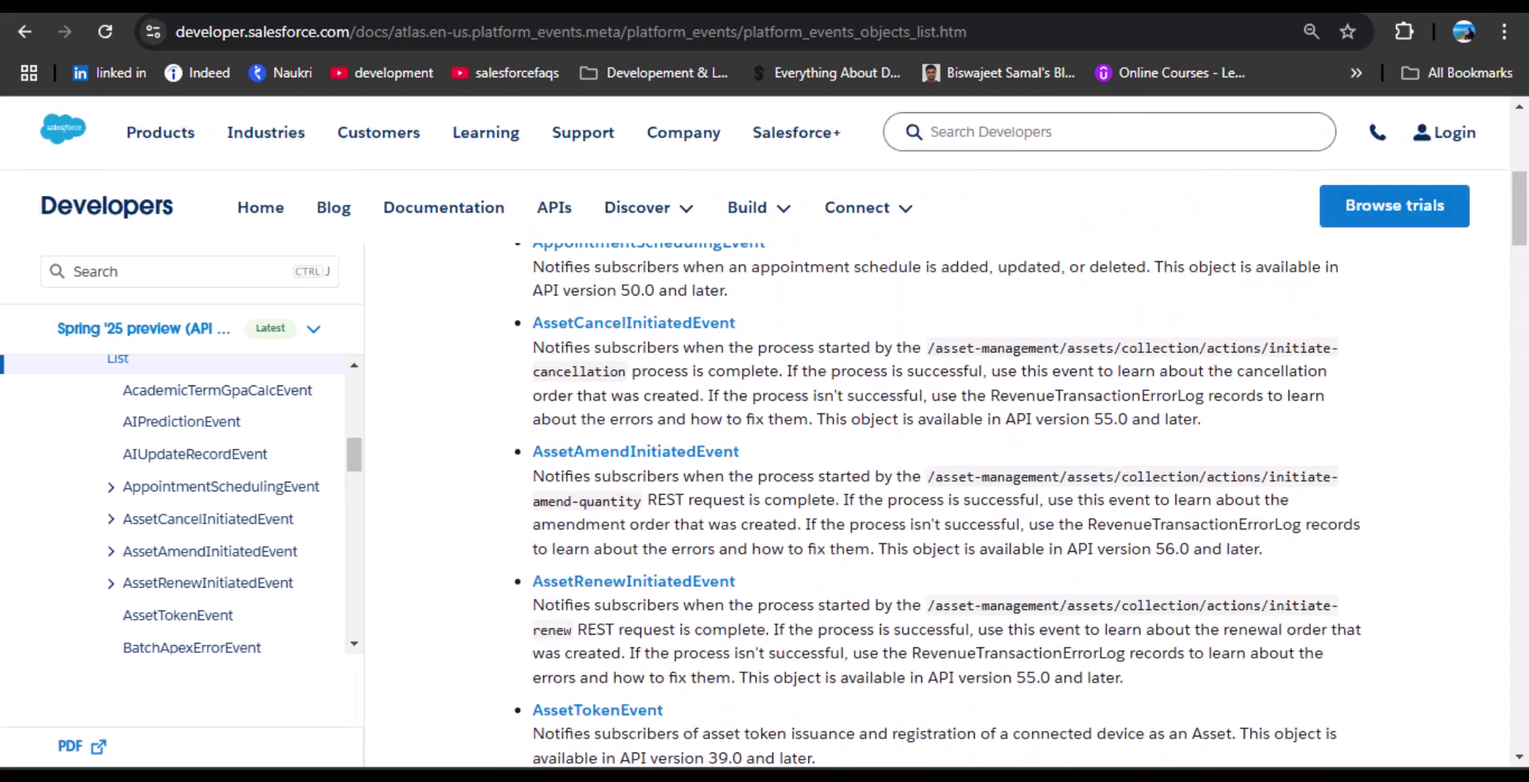
Return to Flow Builder and close the Choose Platform Event panel.
{"action": "left_click", "coordinate": [1023, 5]}
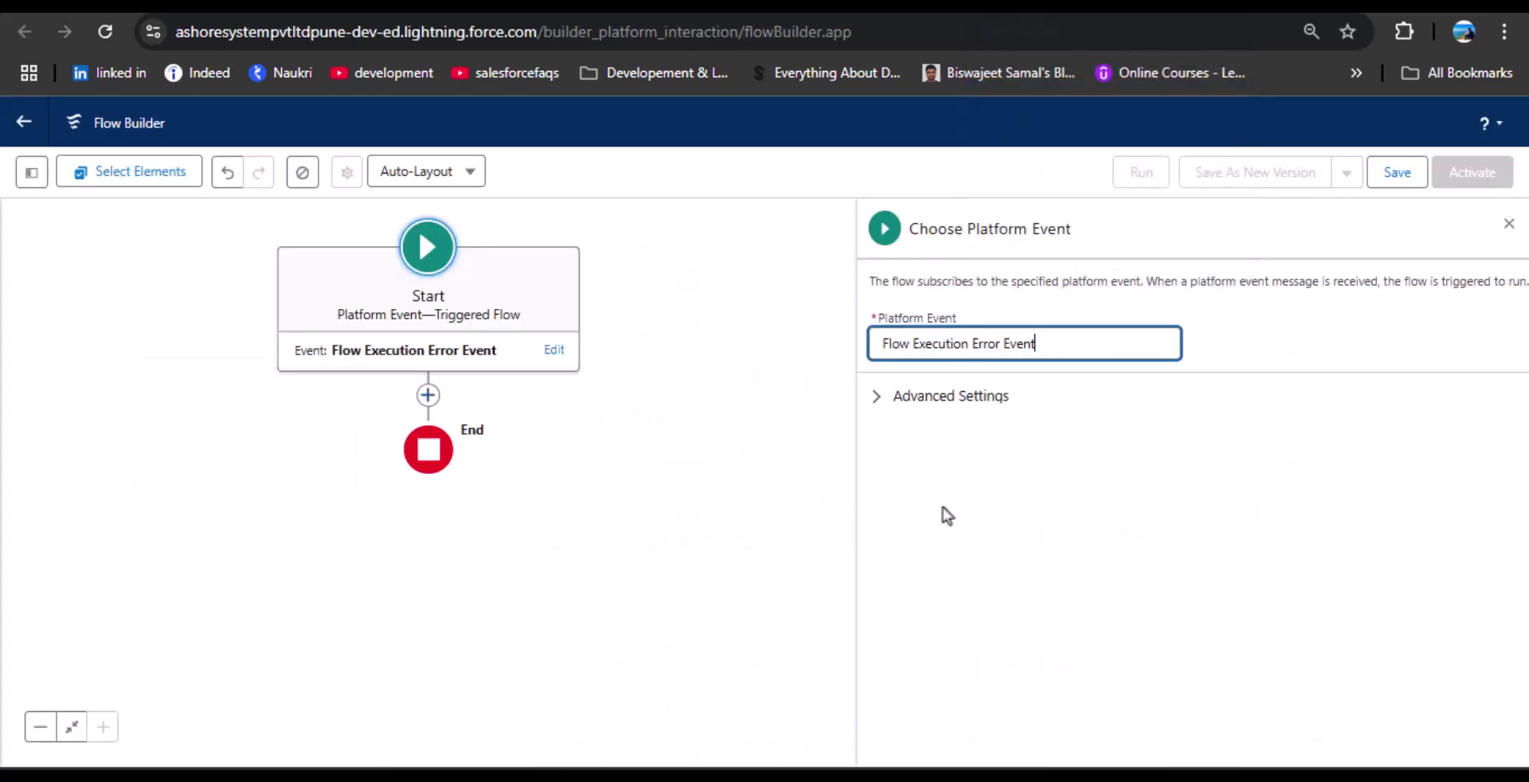
{"action": "left_click", "coordinate": [1507, 224]}
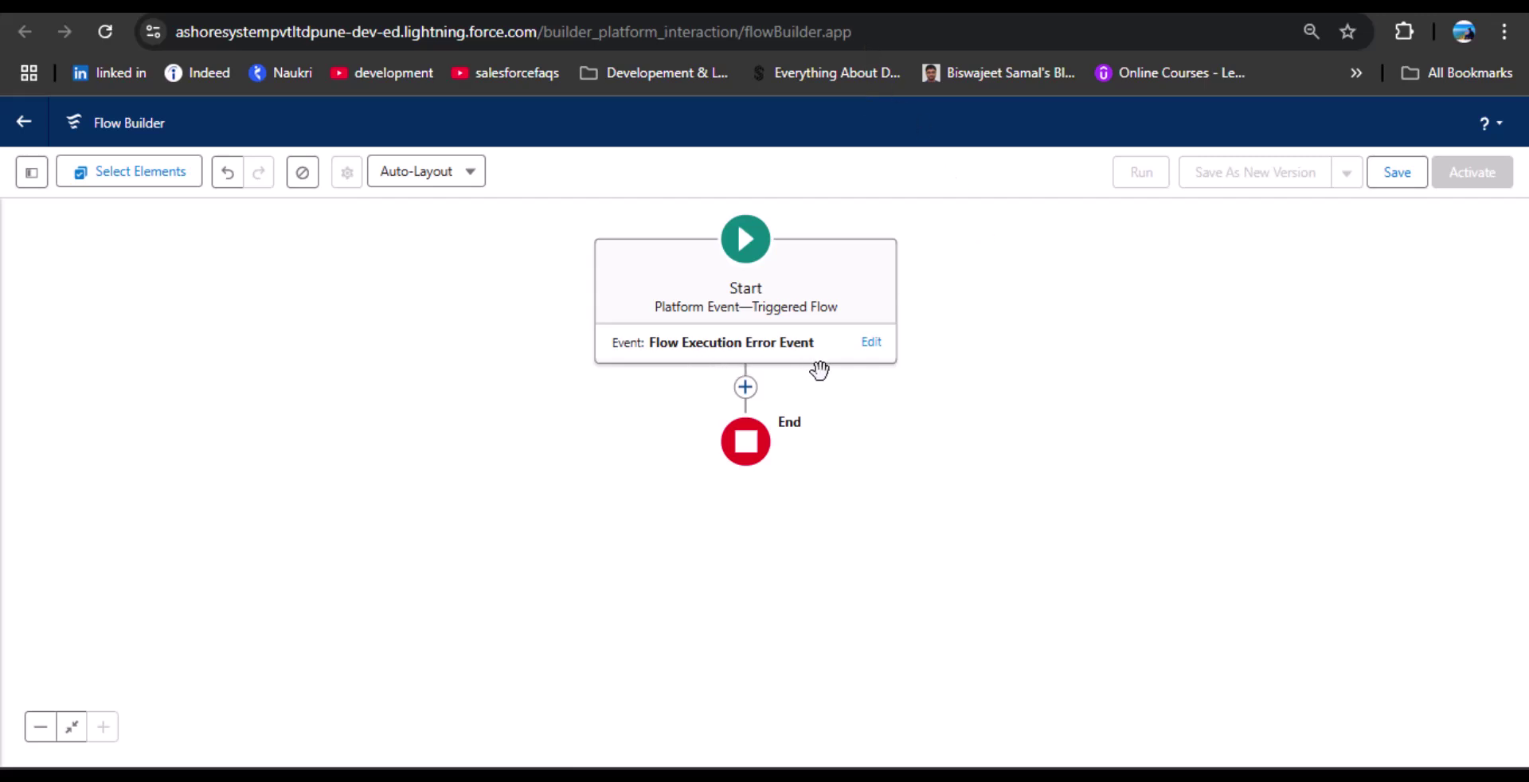
Add a Create Records element after Start labelled 'Log Errors', with an auto-filled API name.
{"action": "left_click", "coordinate": [746, 389]}
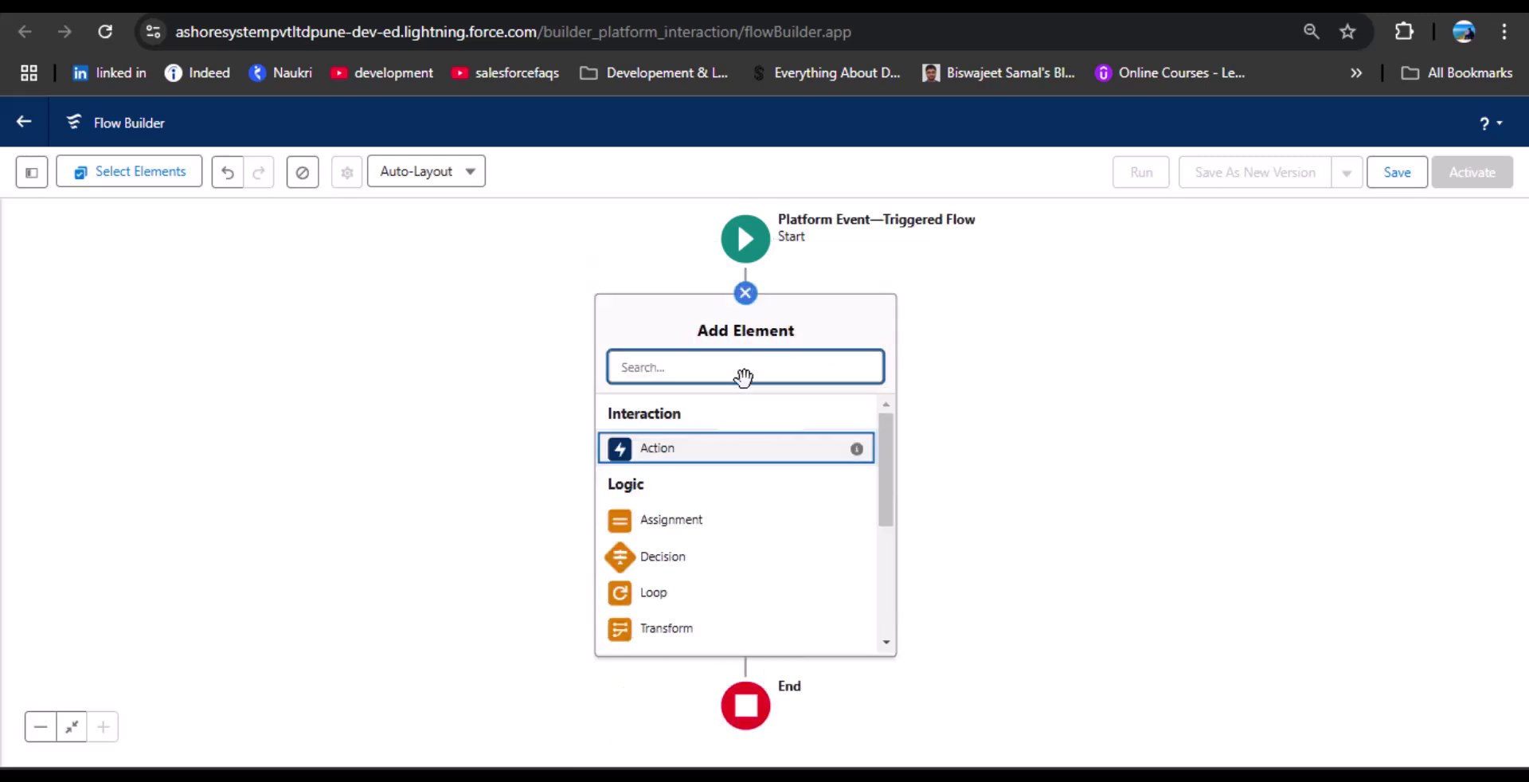
{"action": "type", "text": "Cre"}
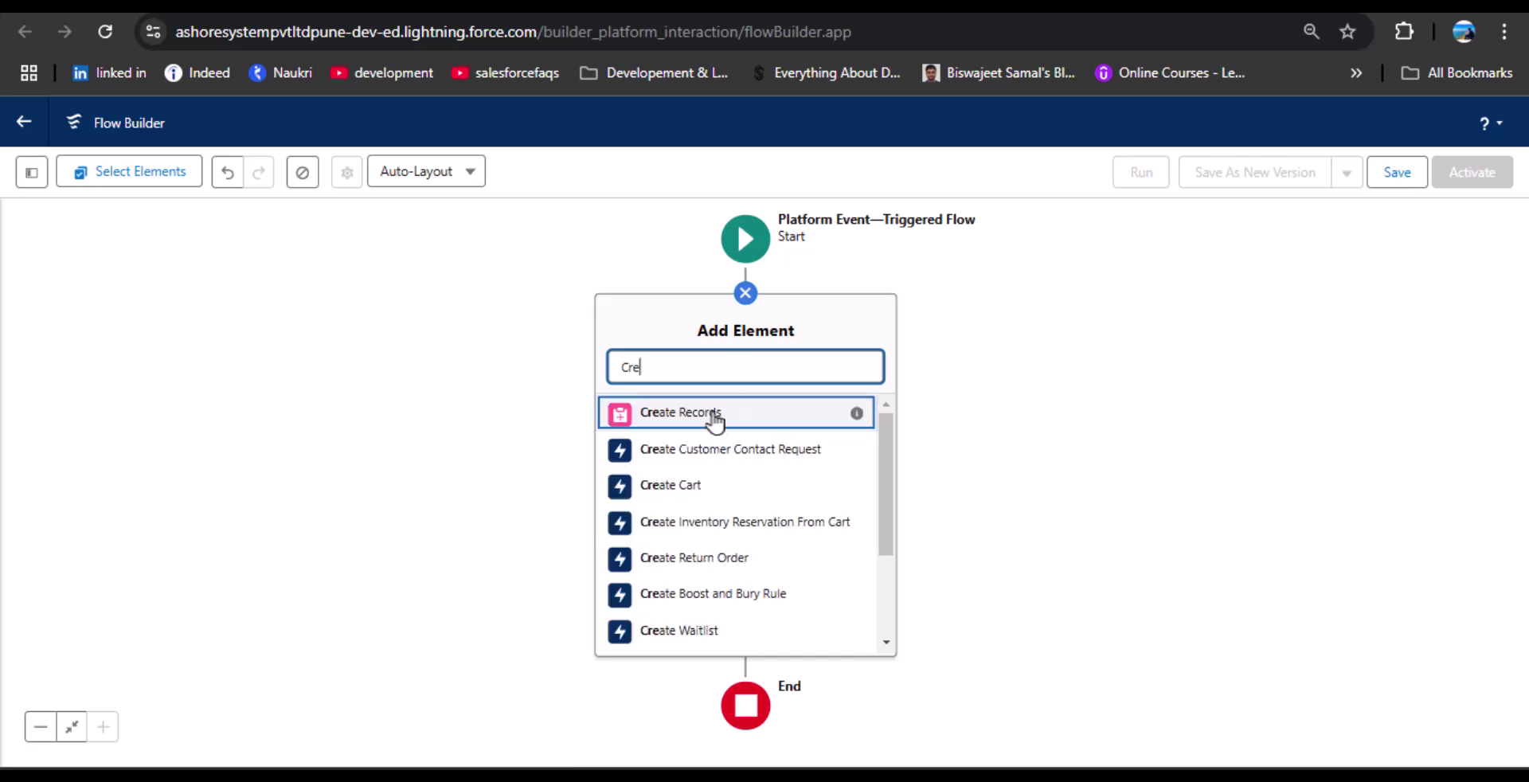
{"action": "left_click", "coordinate": [715, 416]}
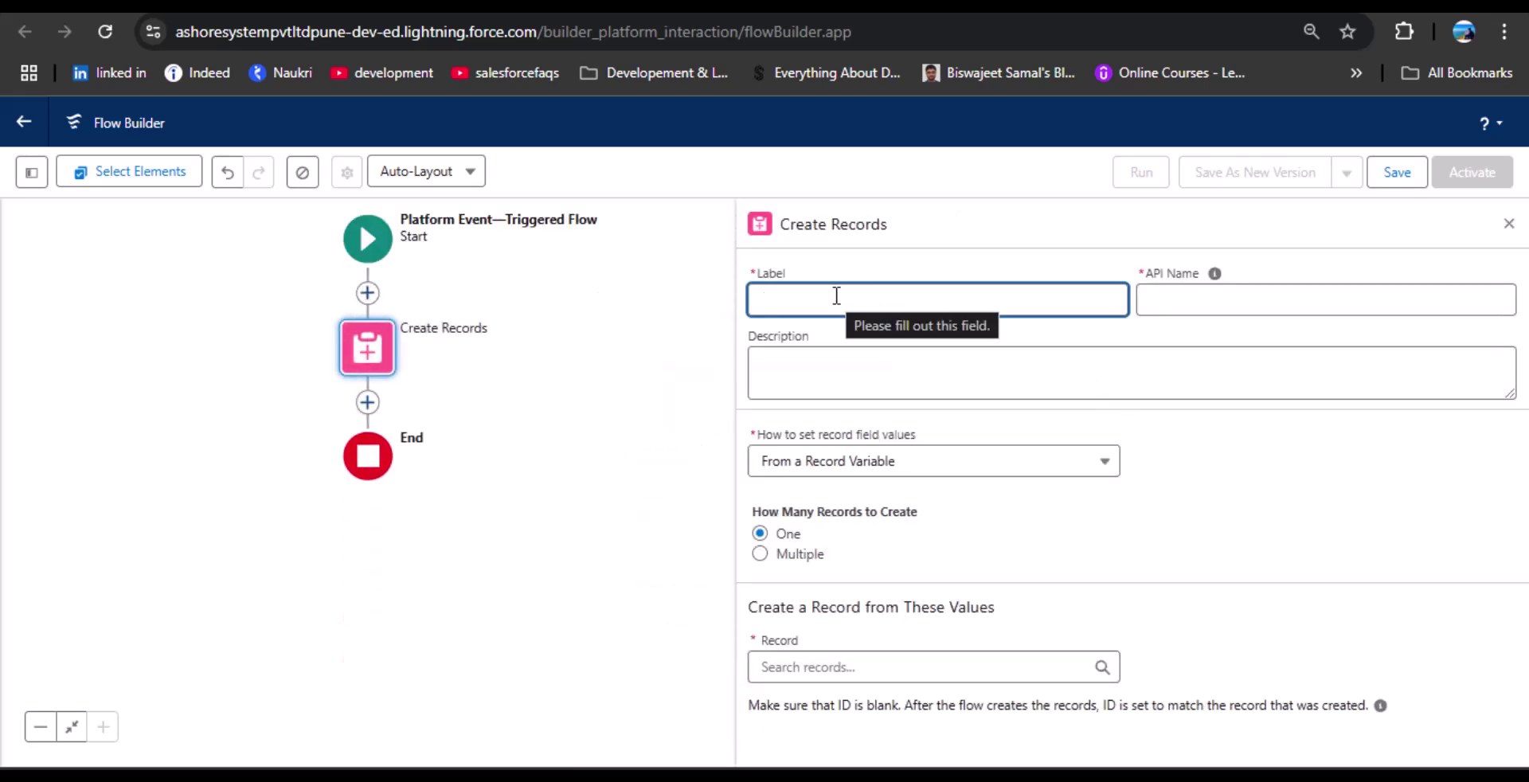
{"action": "type", "text": "Lo"}
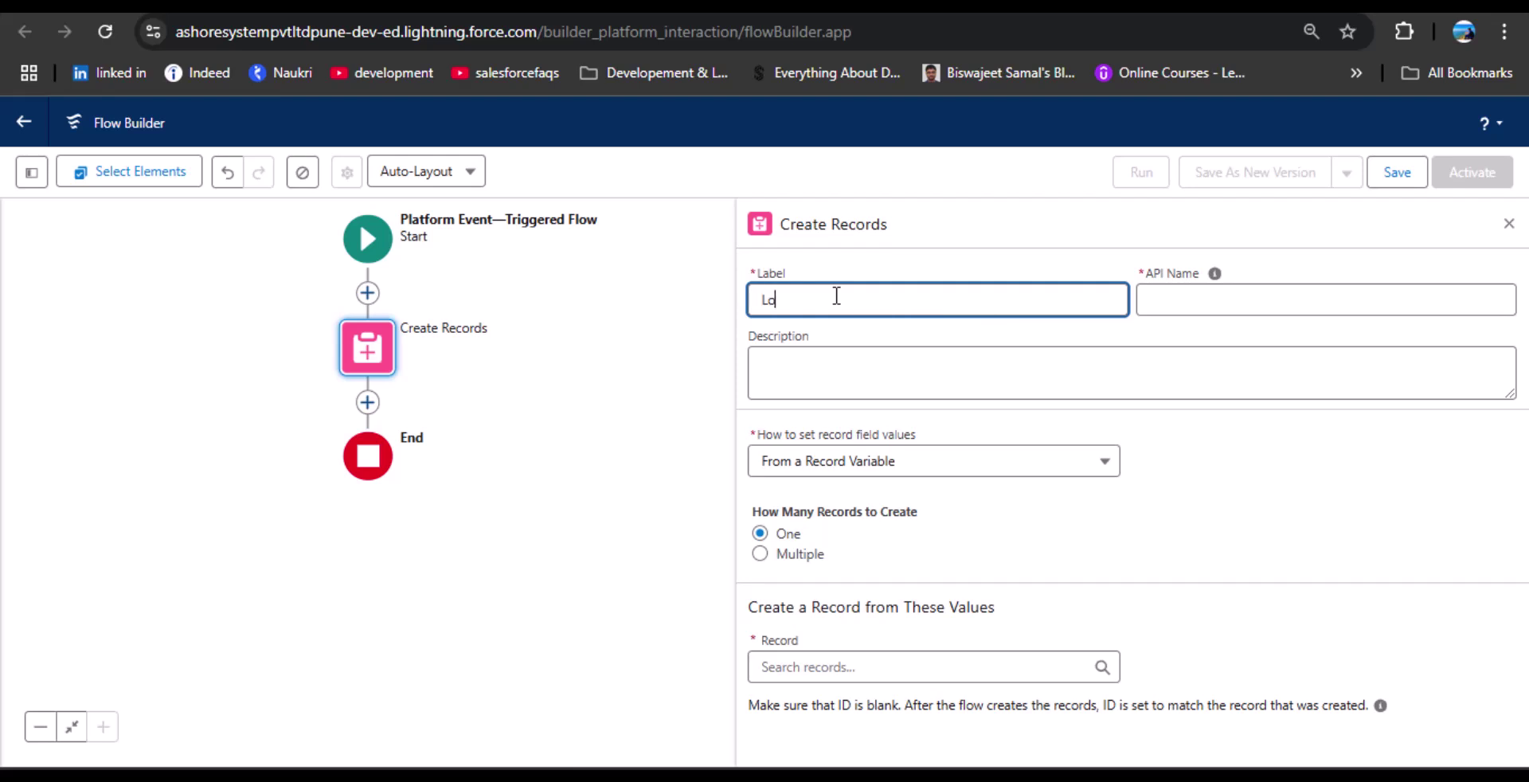
{"action": "type", "text": "g Errors"}
{"action": "left_click", "coordinate": [1165, 301]}
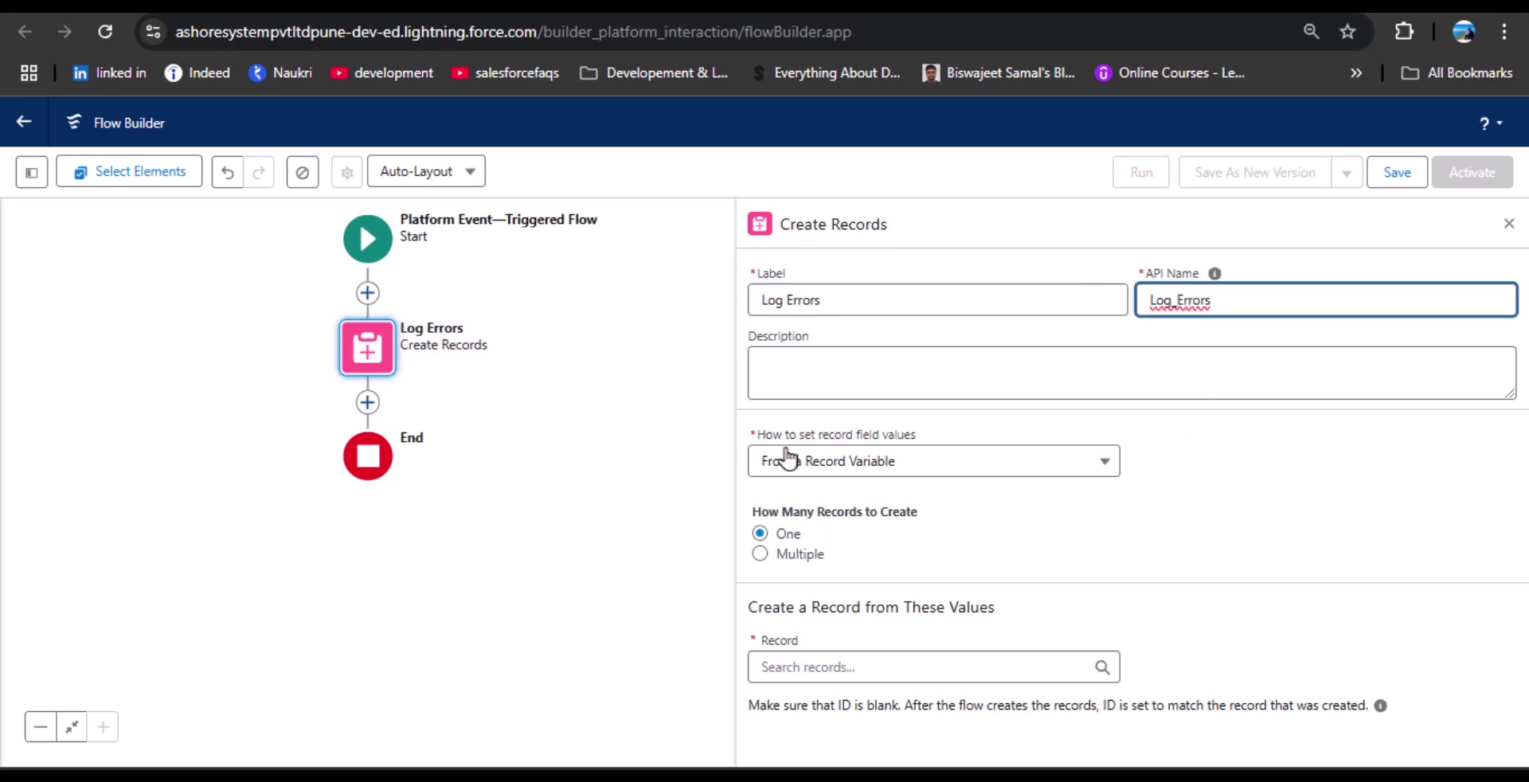
Set field values manually and choose Log Error as the object to create.
{"action": "left_click", "coordinate": [933, 472]}
{"action": "left_click", "coordinate": [861, 503]}
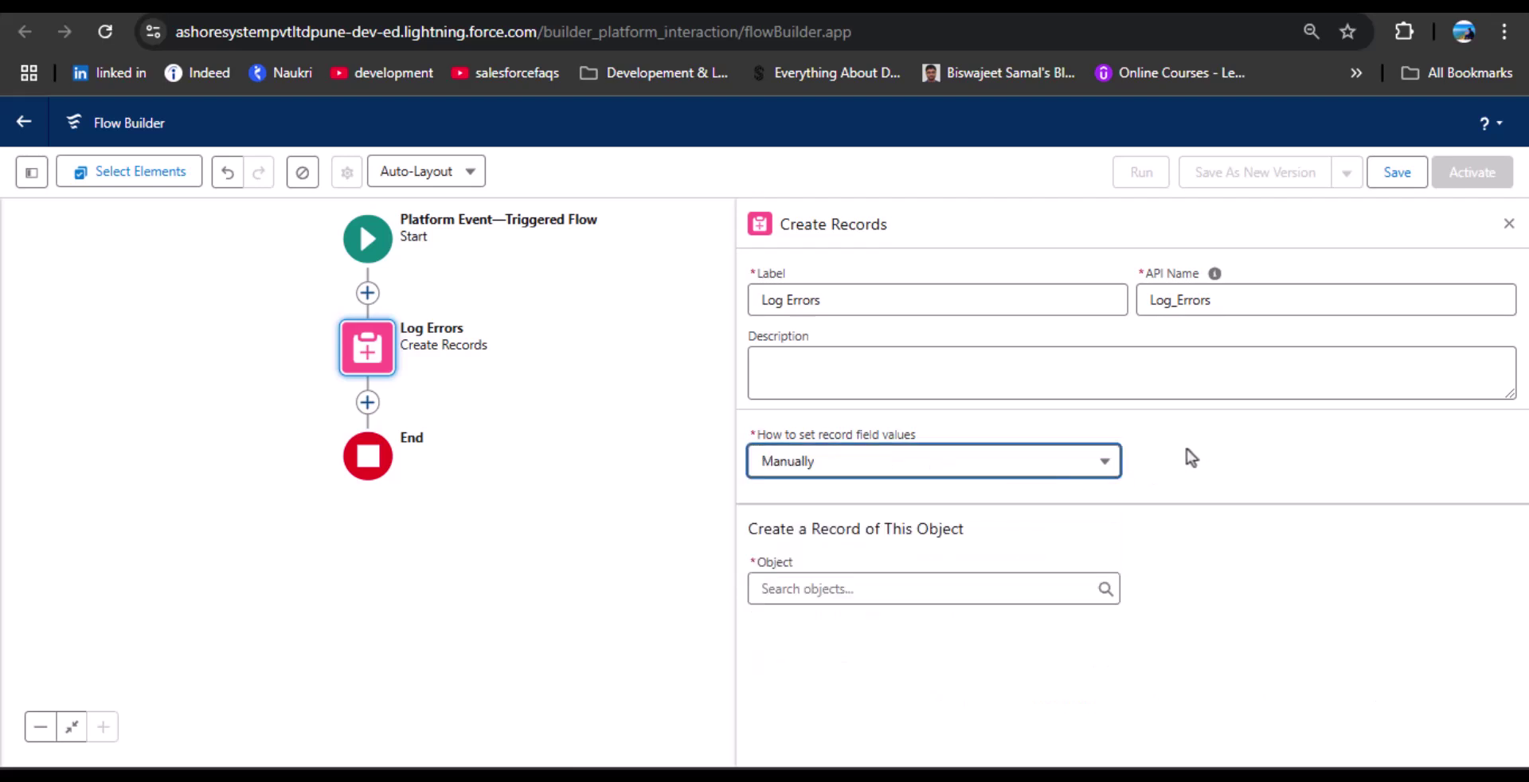
{"action": "left_click", "coordinate": [1059, 588]}
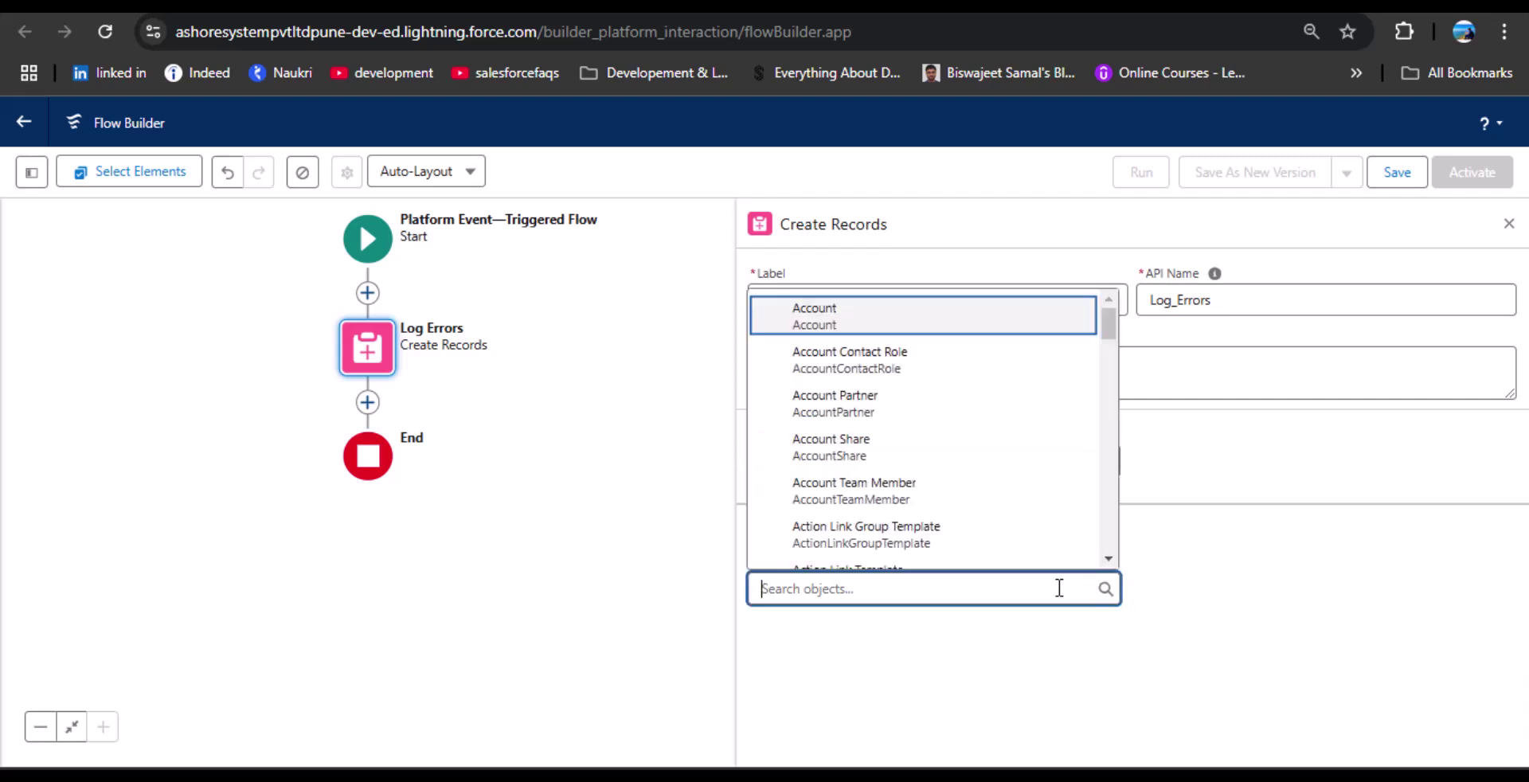
{"action": "type", "text": "log Error"}
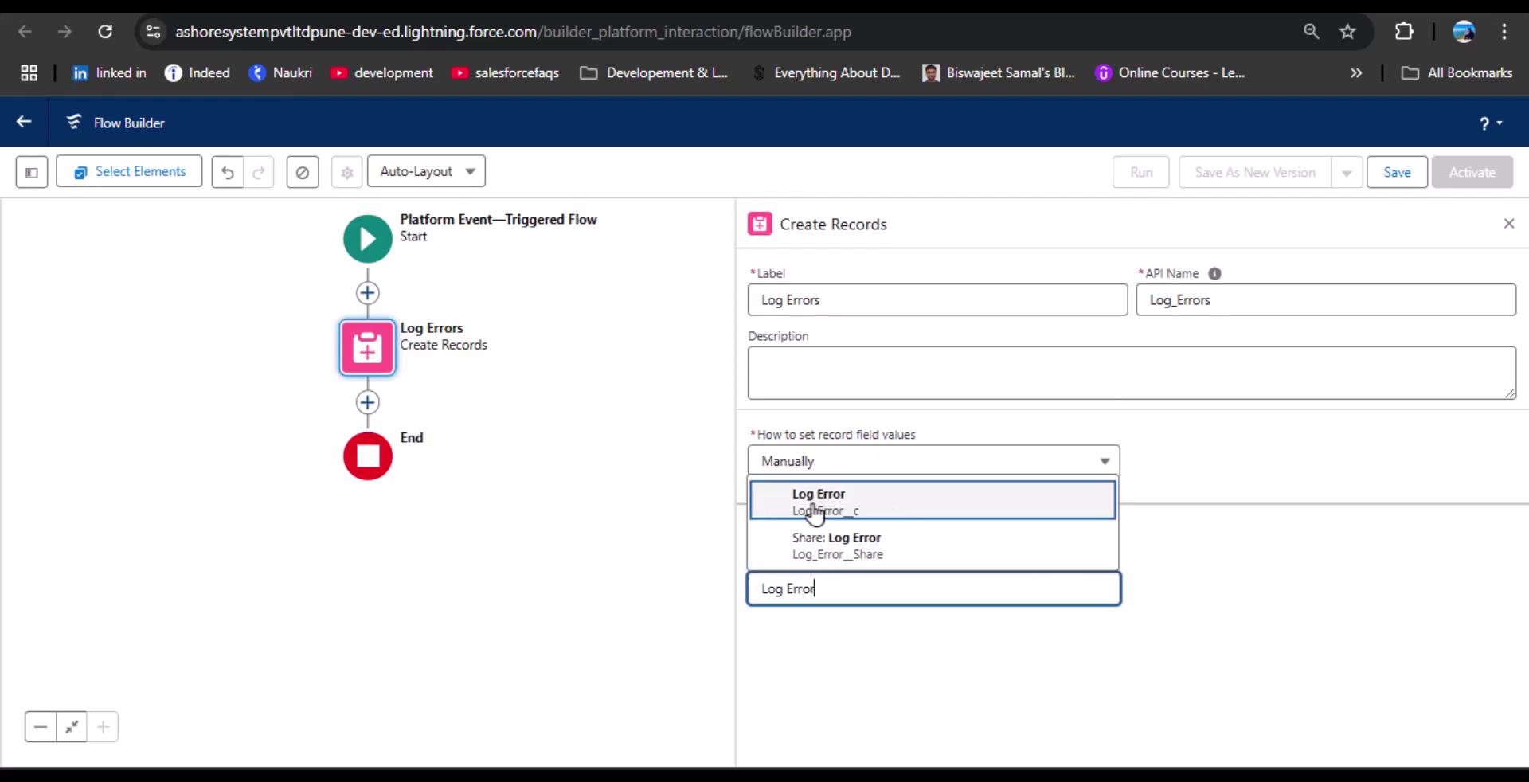
{"action": "left_click", "coordinate": [873, 510]}
{"action": "scroll", "coordinate": [1197, 557], "scroll_direction": "down", "scroll_amount": 1}
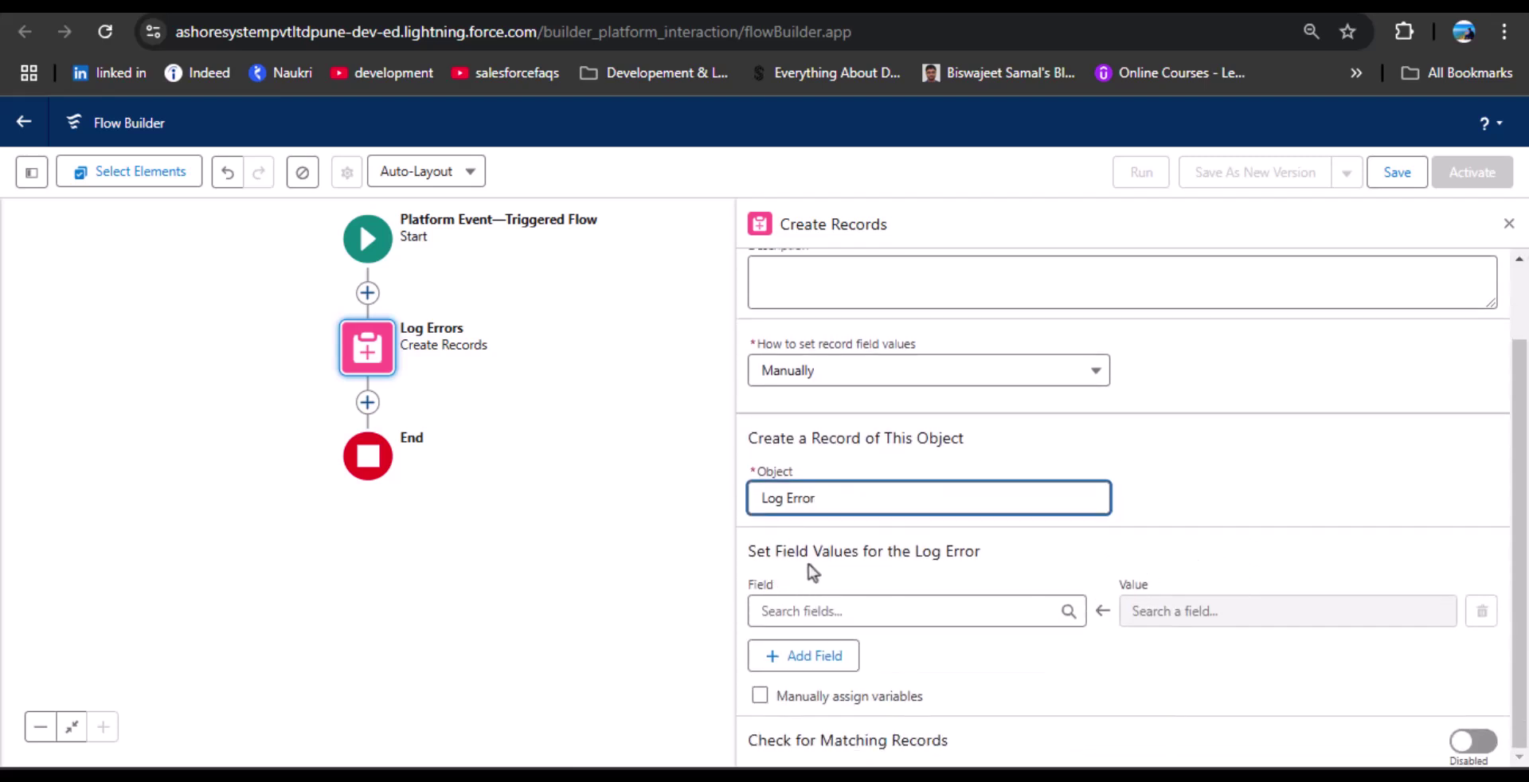
Set the Log Error Name field's value to Triggering FlowExecutionErrorEvent > Flow API Name.
{"action": "left_click", "coordinate": [973, 577]}
{"action": "left_click", "coordinate": [847, 608]}
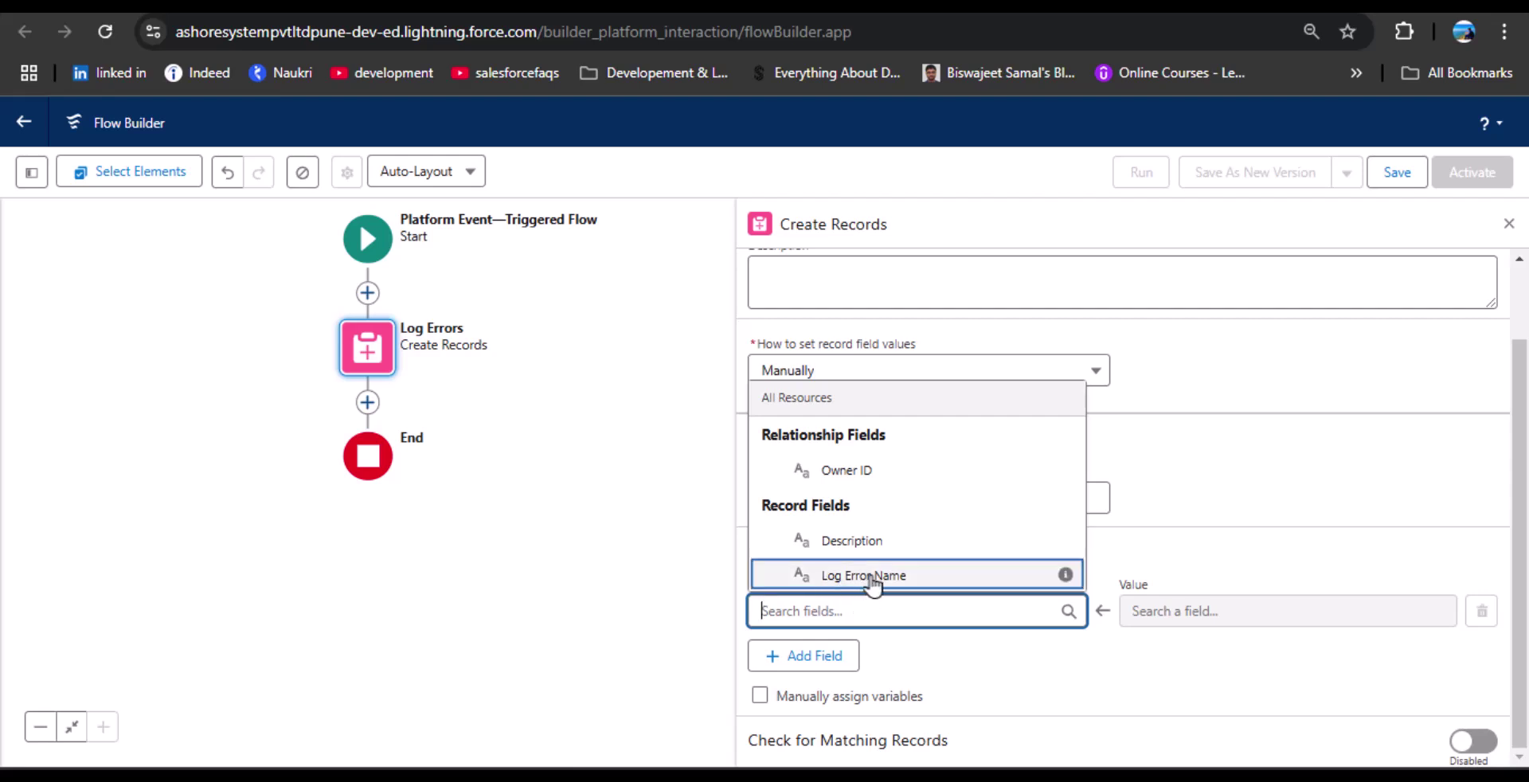
{"action": "left_click", "coordinate": [870, 579]}
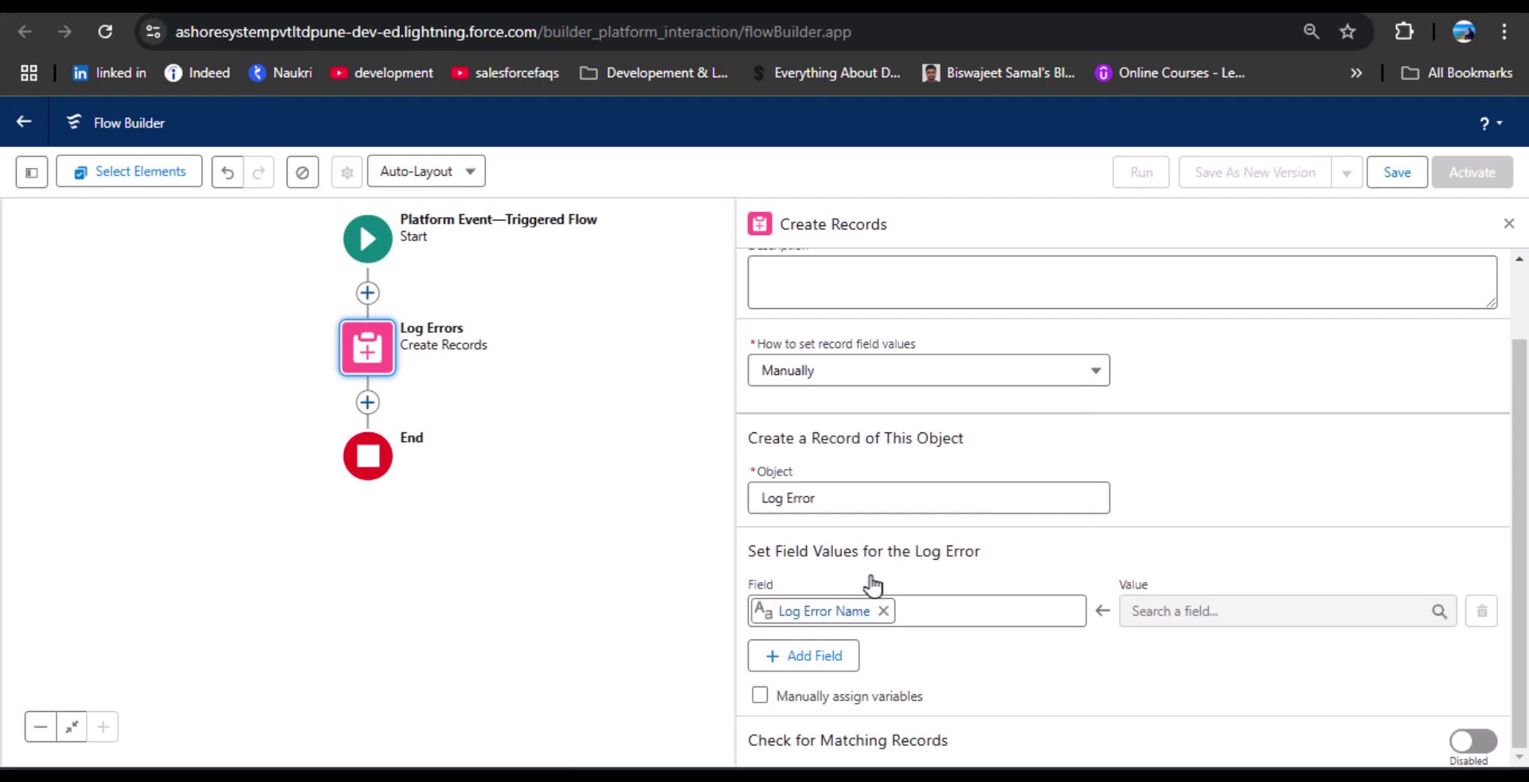
{"action": "left_click", "coordinate": [976, 647]}
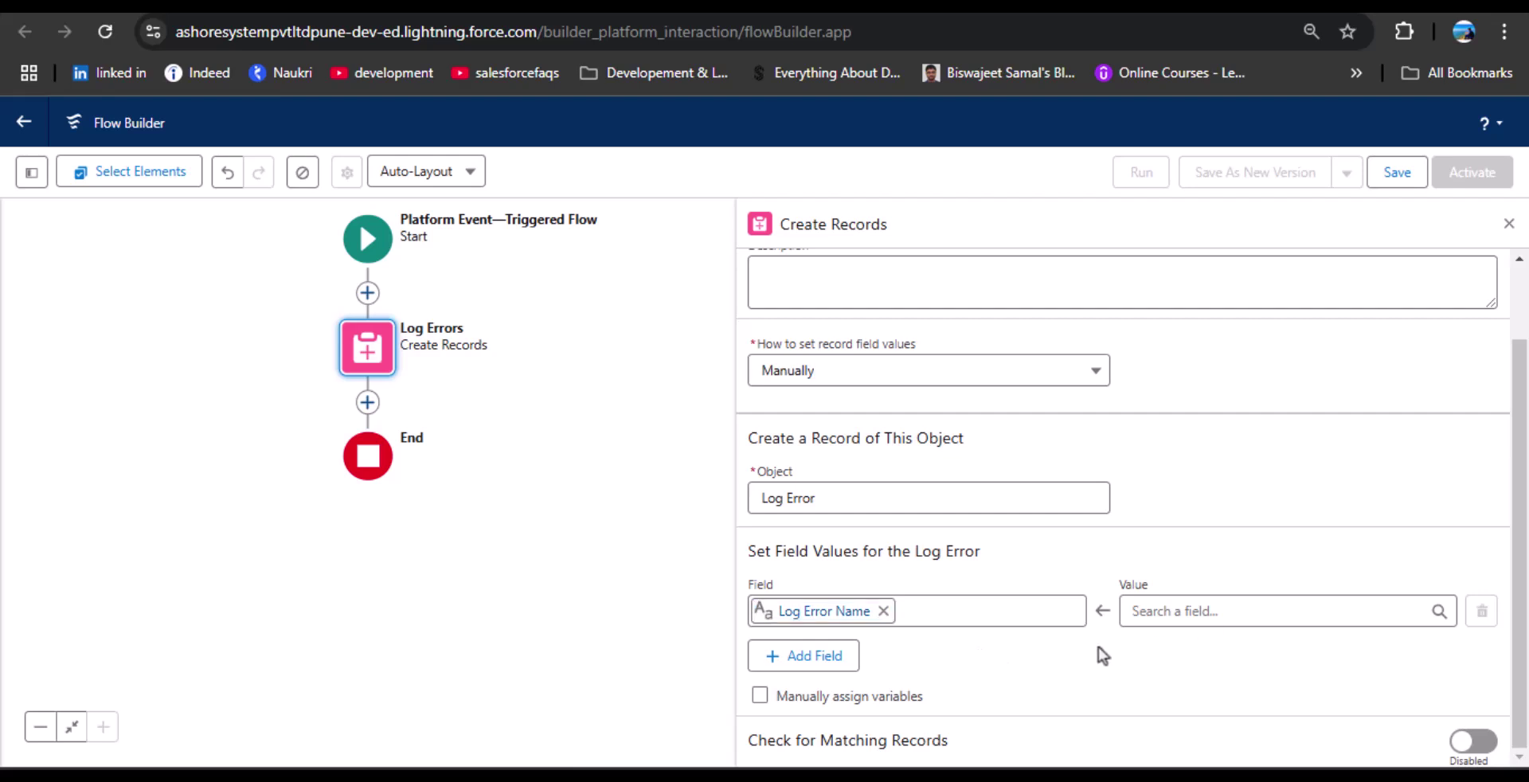
{"action": "left_click", "coordinate": [1187, 611]}
{"action": "scroll", "coordinate": [1215, 398], "scroll_direction": "down", "scroll_amount": 3}
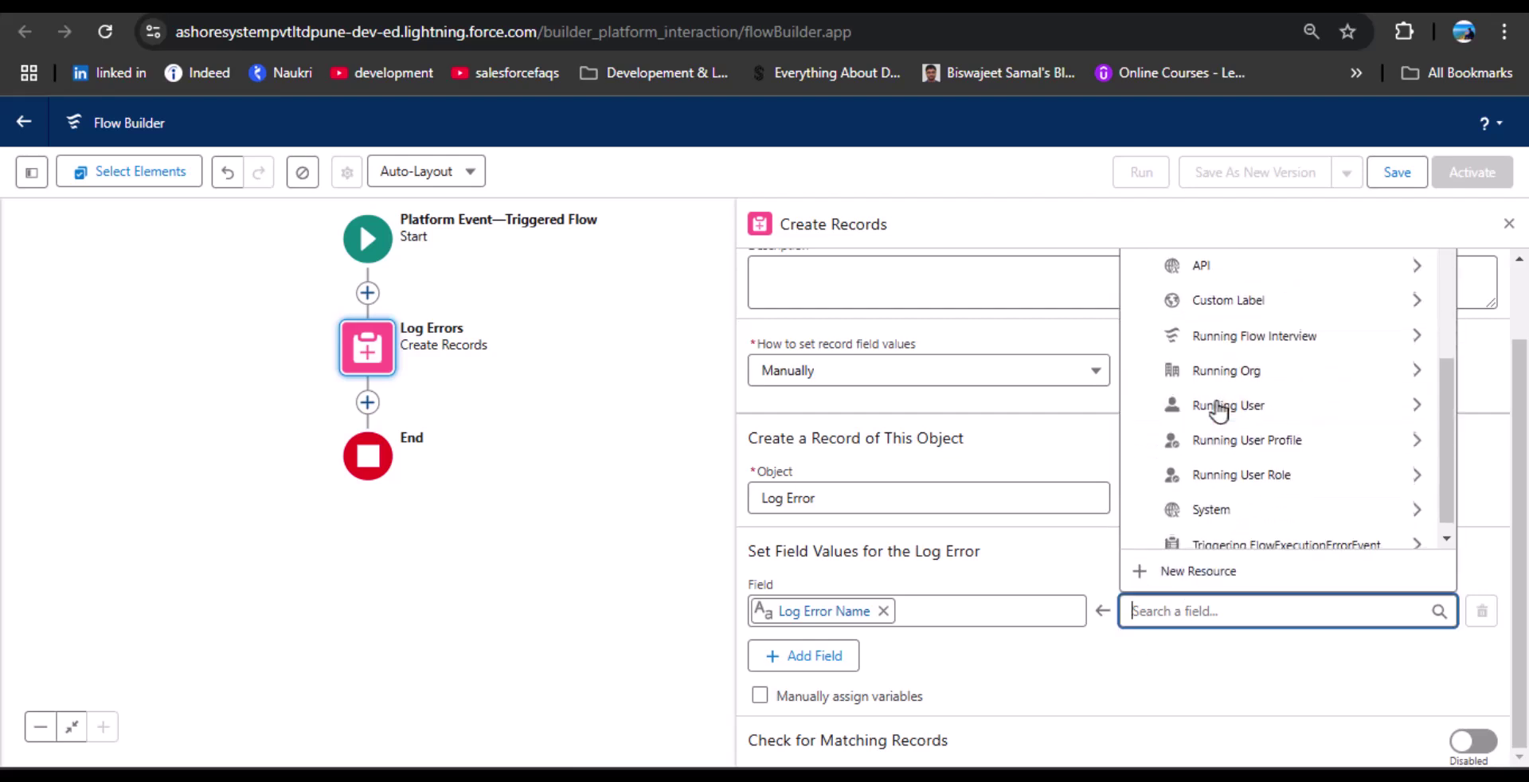
{"action": "left_click", "coordinate": [1321, 535]}
{"action": "type", "text": "."}
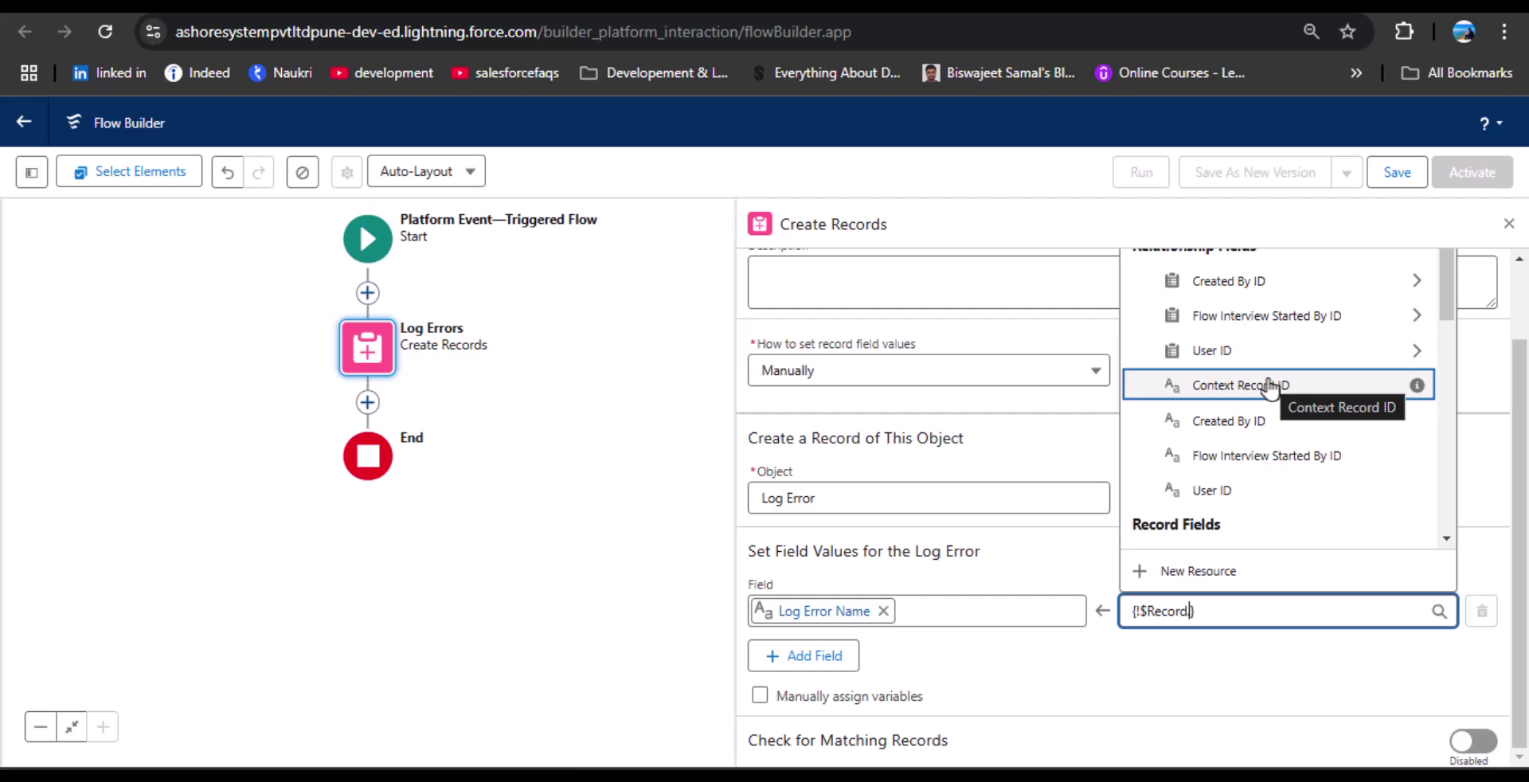
{"action": "scroll", "coordinate": [1234, 417], "scroll_direction": "down", "scroll_amount": 1}
{"action": "type", "text": "Flow"}
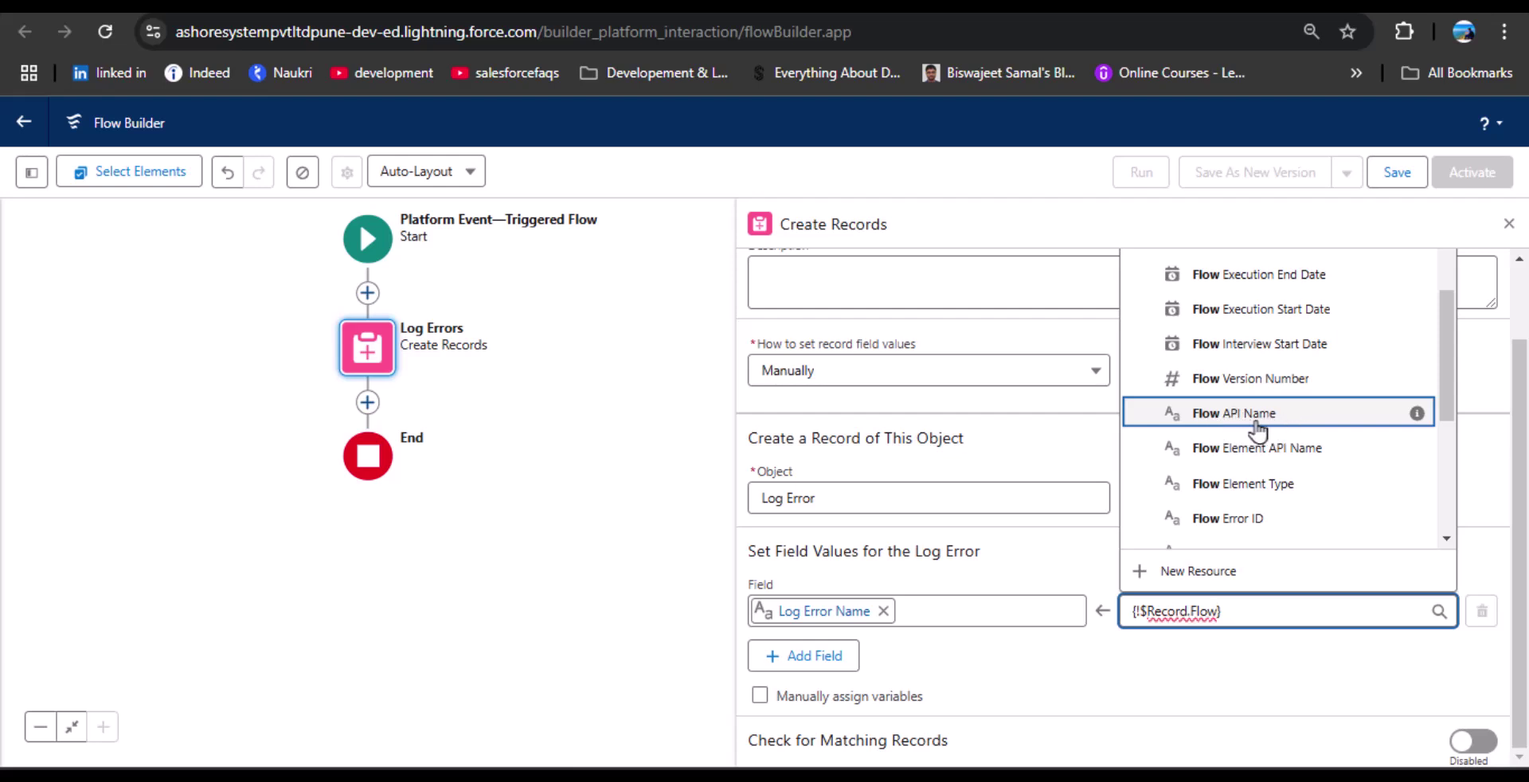
{"action": "left_click", "coordinate": [1278, 422]}
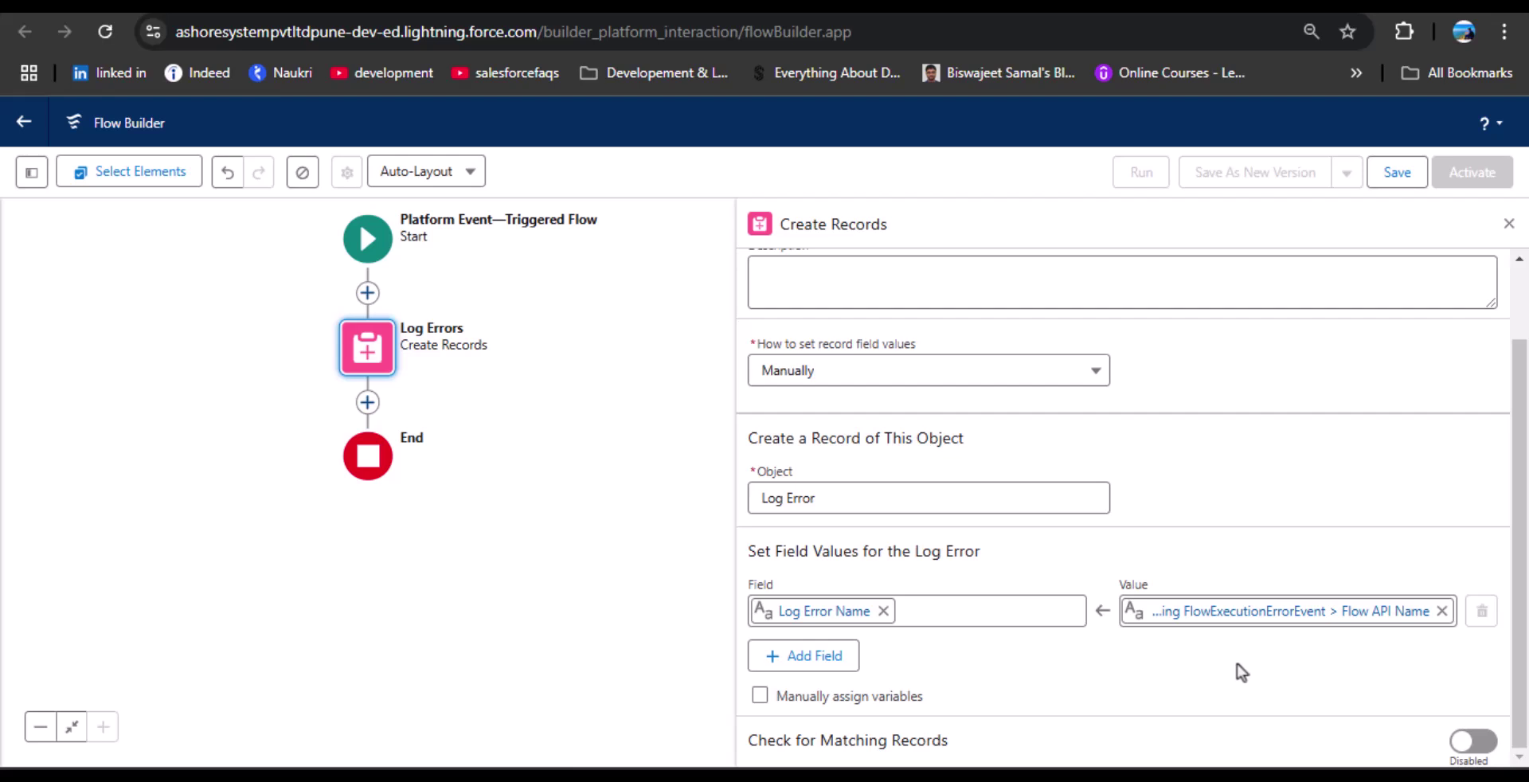
Add a Description field valued from Triggering FlowExecutionErrorEvent > Flow Error Message, then close the panel.
{"action": "left_click", "coordinate": [798, 660]}
{"action": "left_click", "coordinate": [851, 677]}
{"action": "left_click", "coordinate": [851, 638]}
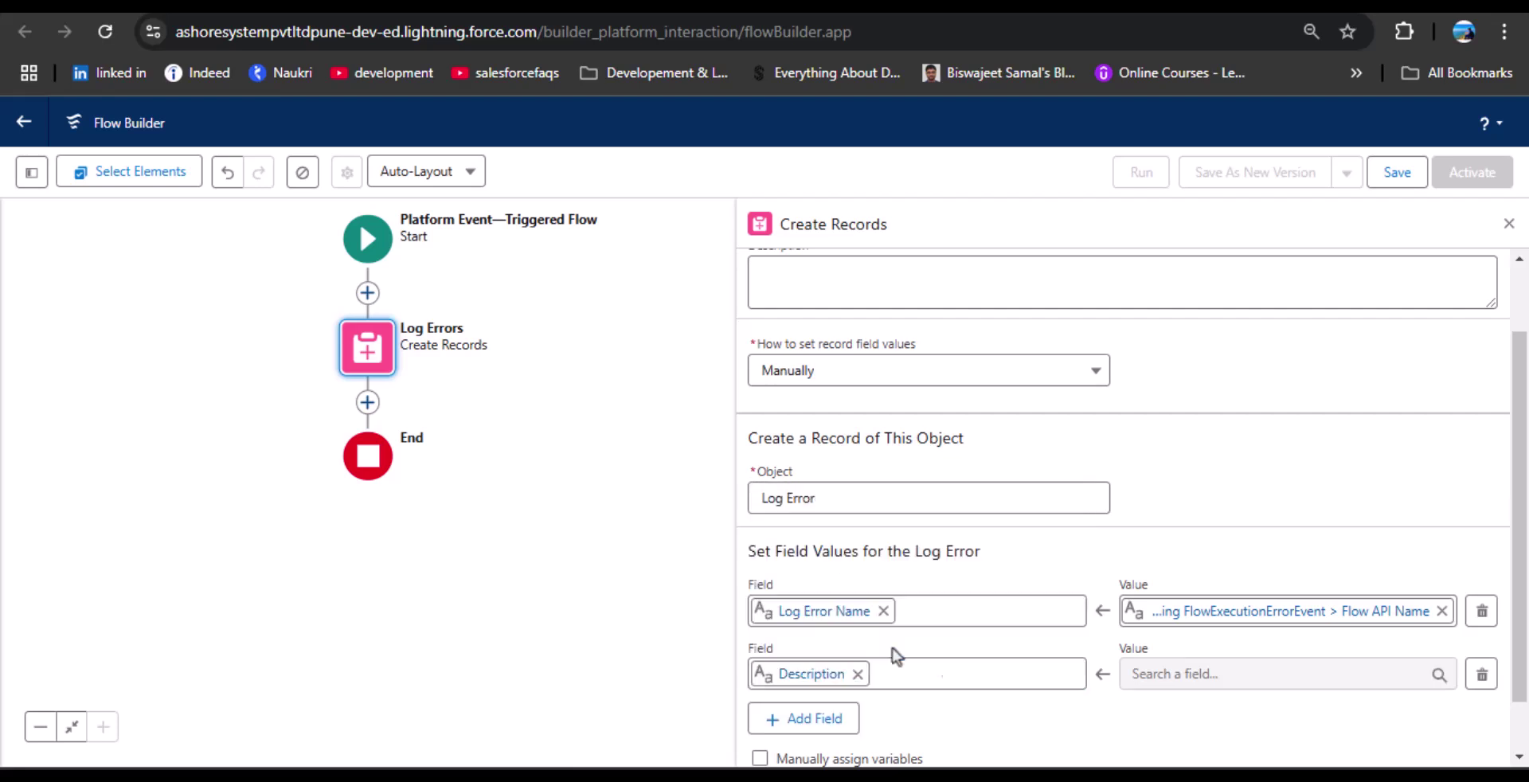
{"action": "left_click", "coordinate": [1170, 675]}
{"action": "left_click", "coordinate": [1170, 675]}
{"action": "left_click", "coordinate": [1170, 679]}
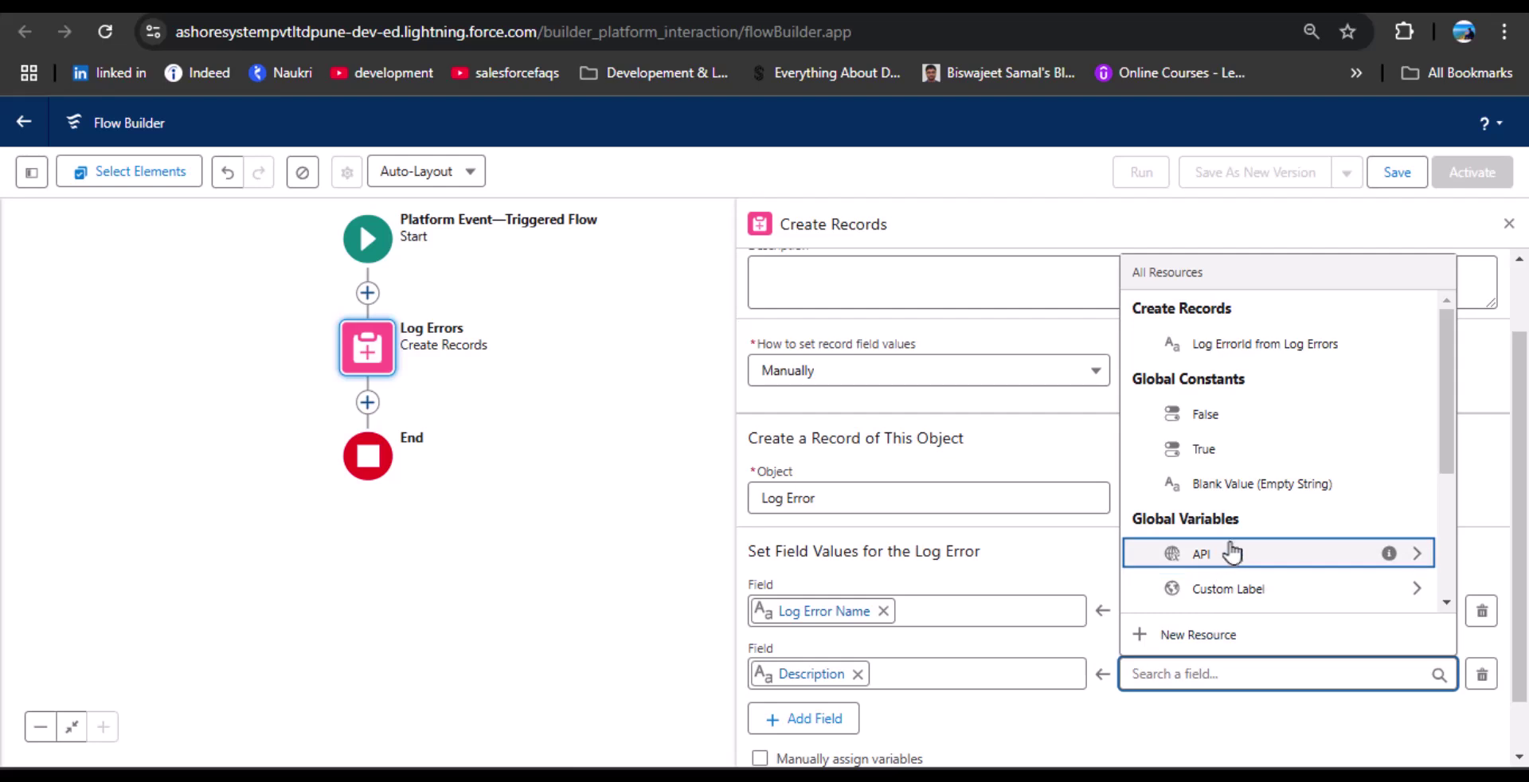
{"action": "scroll", "coordinate": [1232, 549], "scroll_direction": "down", "scroll_amount": 3}
{"action": "scroll", "coordinate": [1239, 549], "scroll_direction": "down", "scroll_amount": 1}
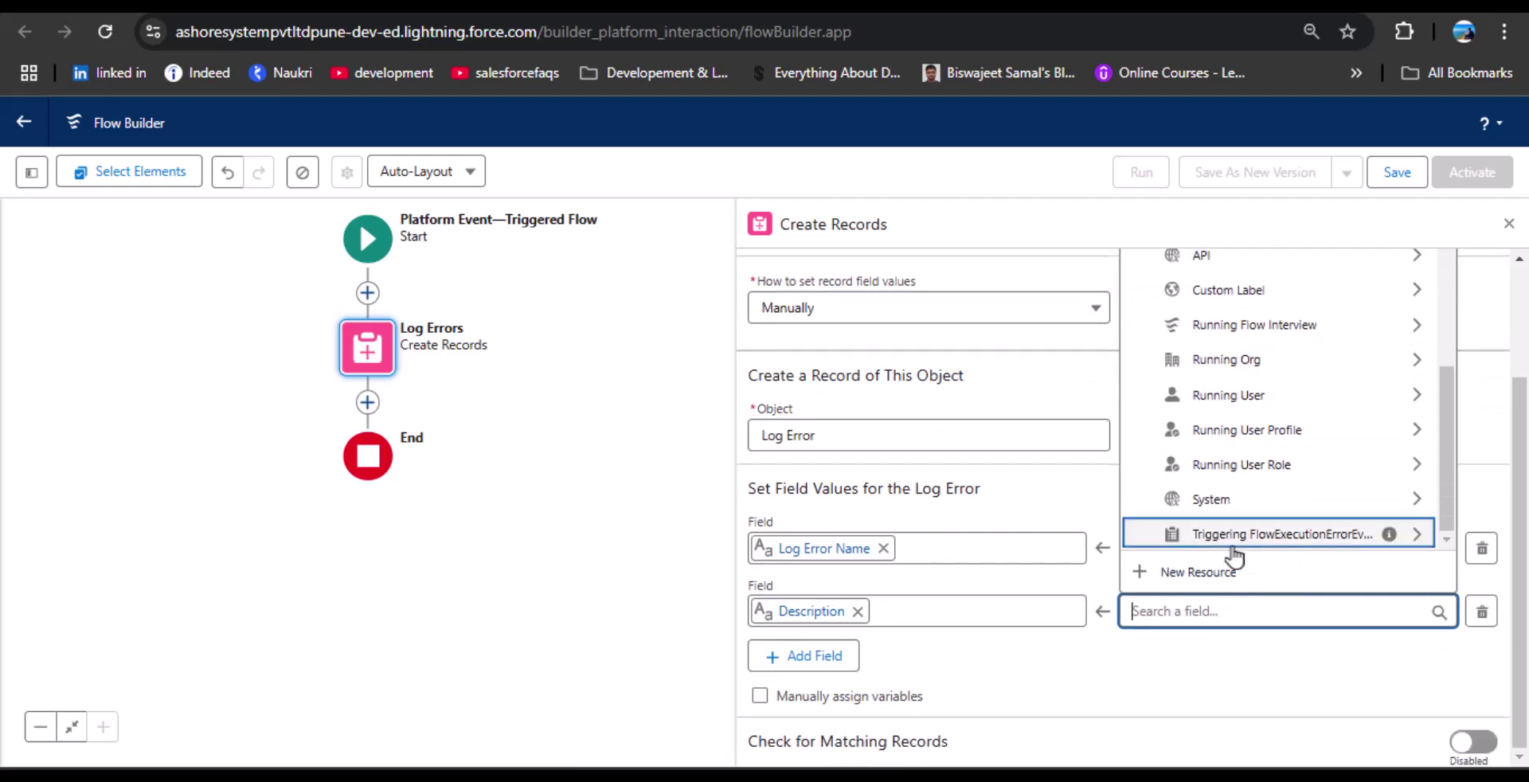
{"action": "left_click", "coordinate": [1335, 537]}
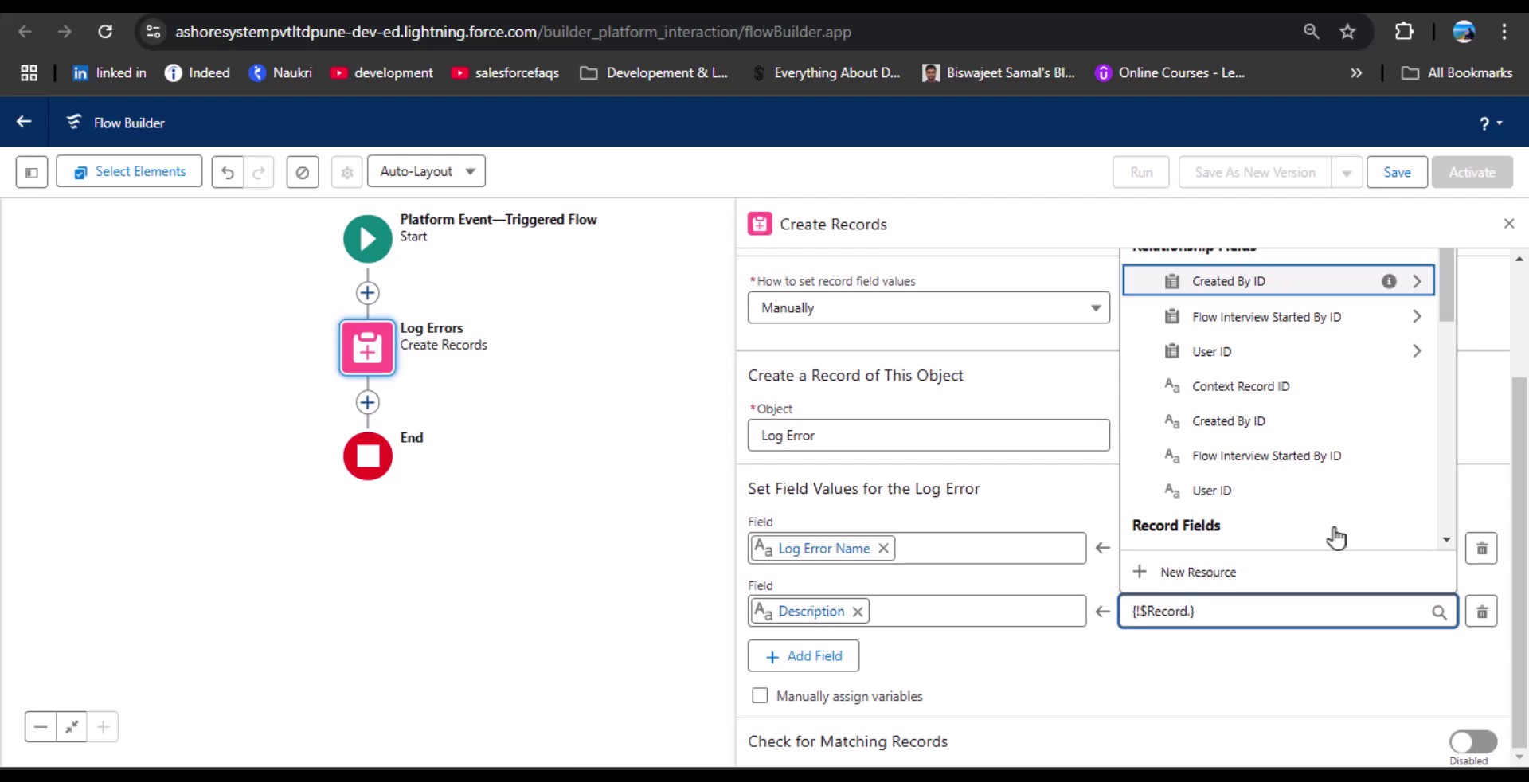
{"action": "type", "text": "Error"}
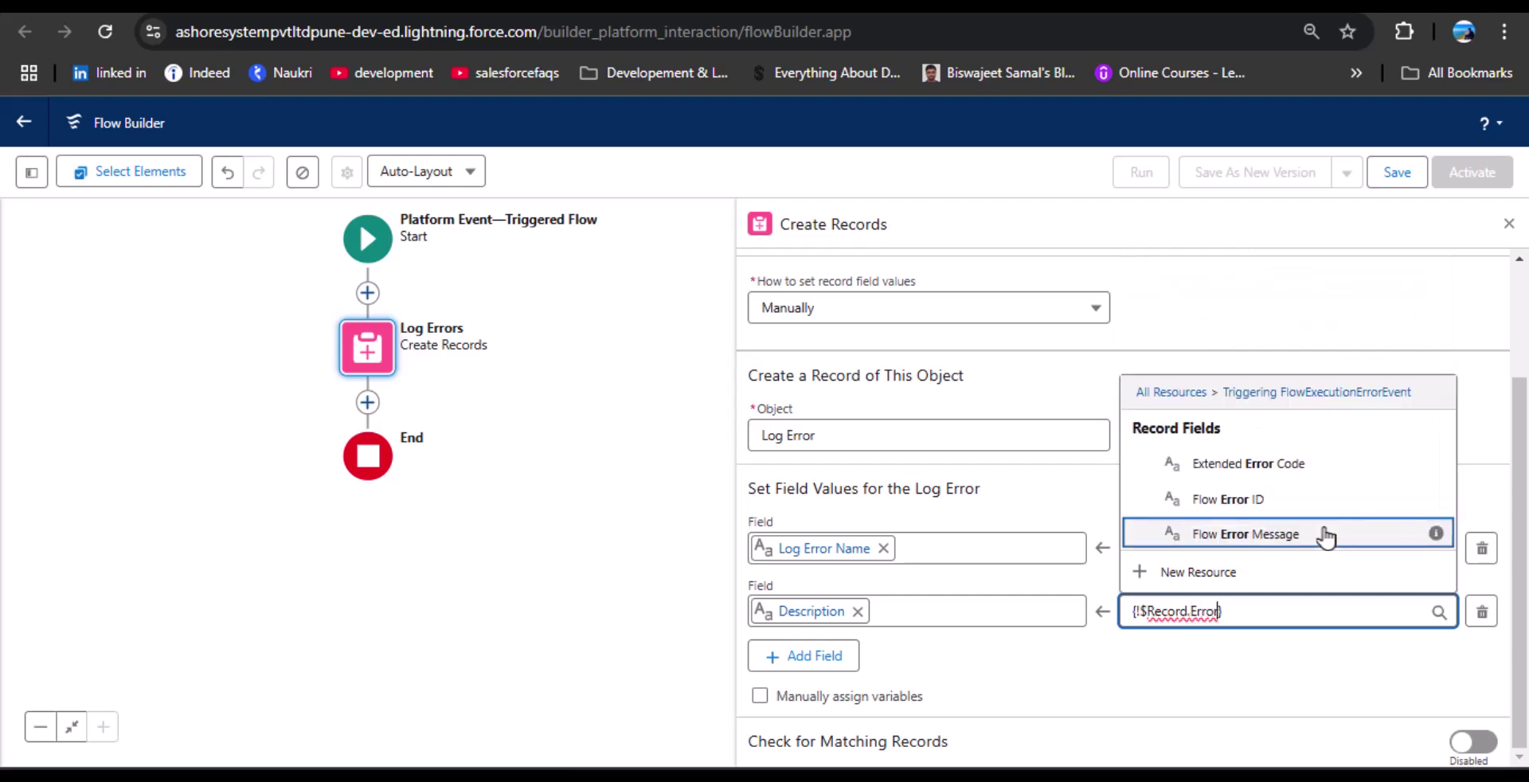
{"action": "left_click", "coordinate": [1272, 533]}
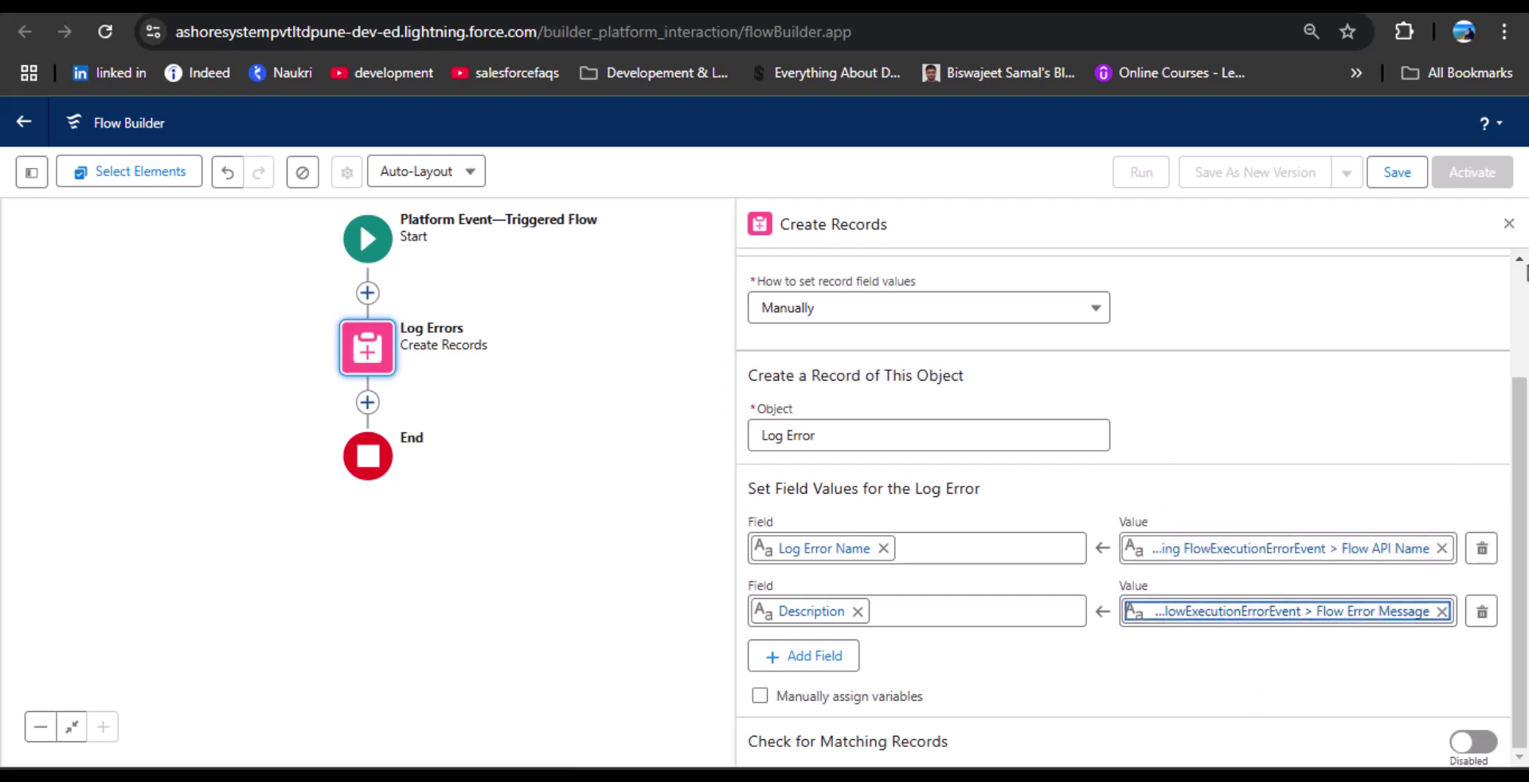
{"action": "left_click", "coordinate": [1508, 223]}
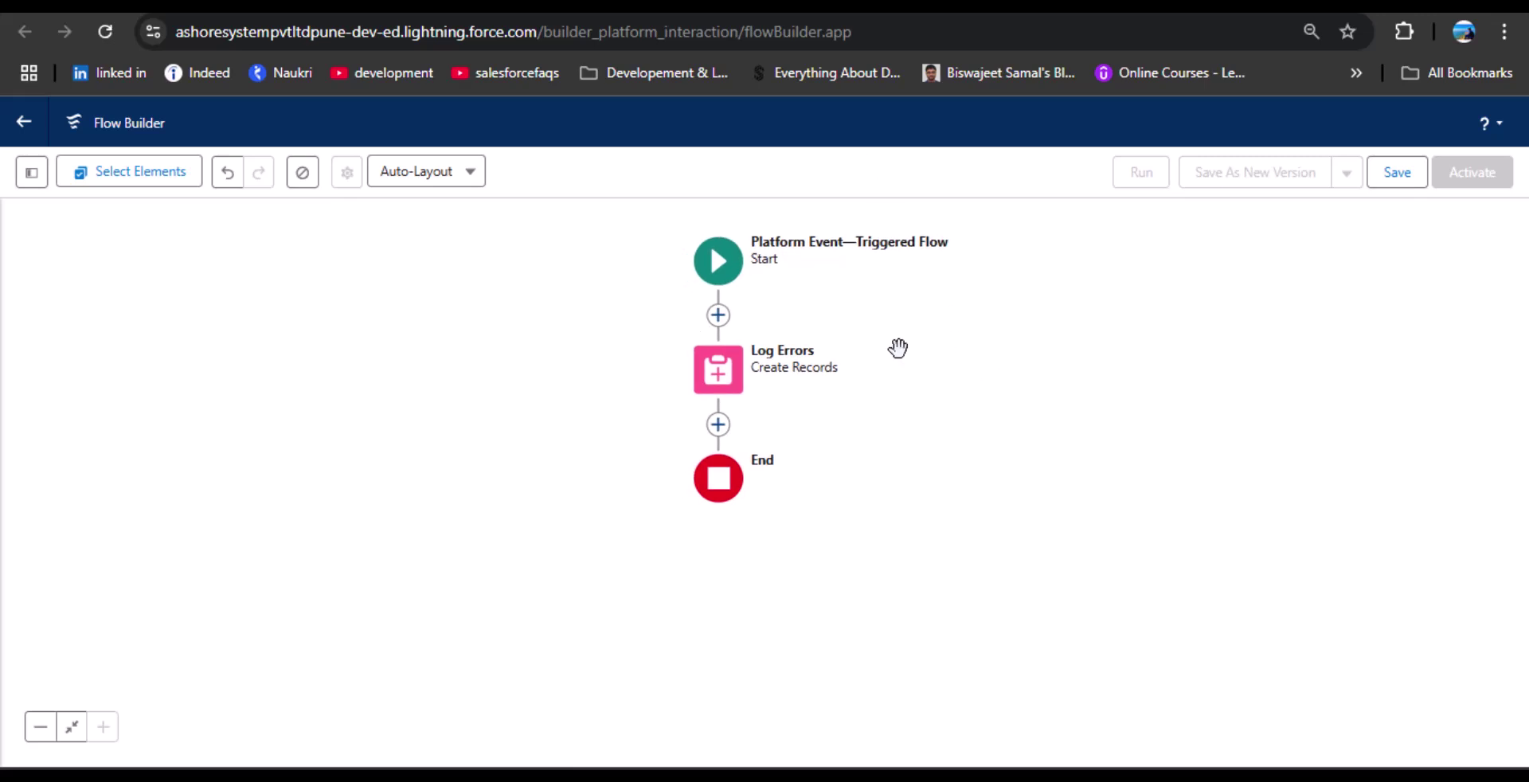
Save the flow with the label 'Log Error Flow' and its auto-filled API name.
{"action": "left_click", "coordinate": [1395, 173]}
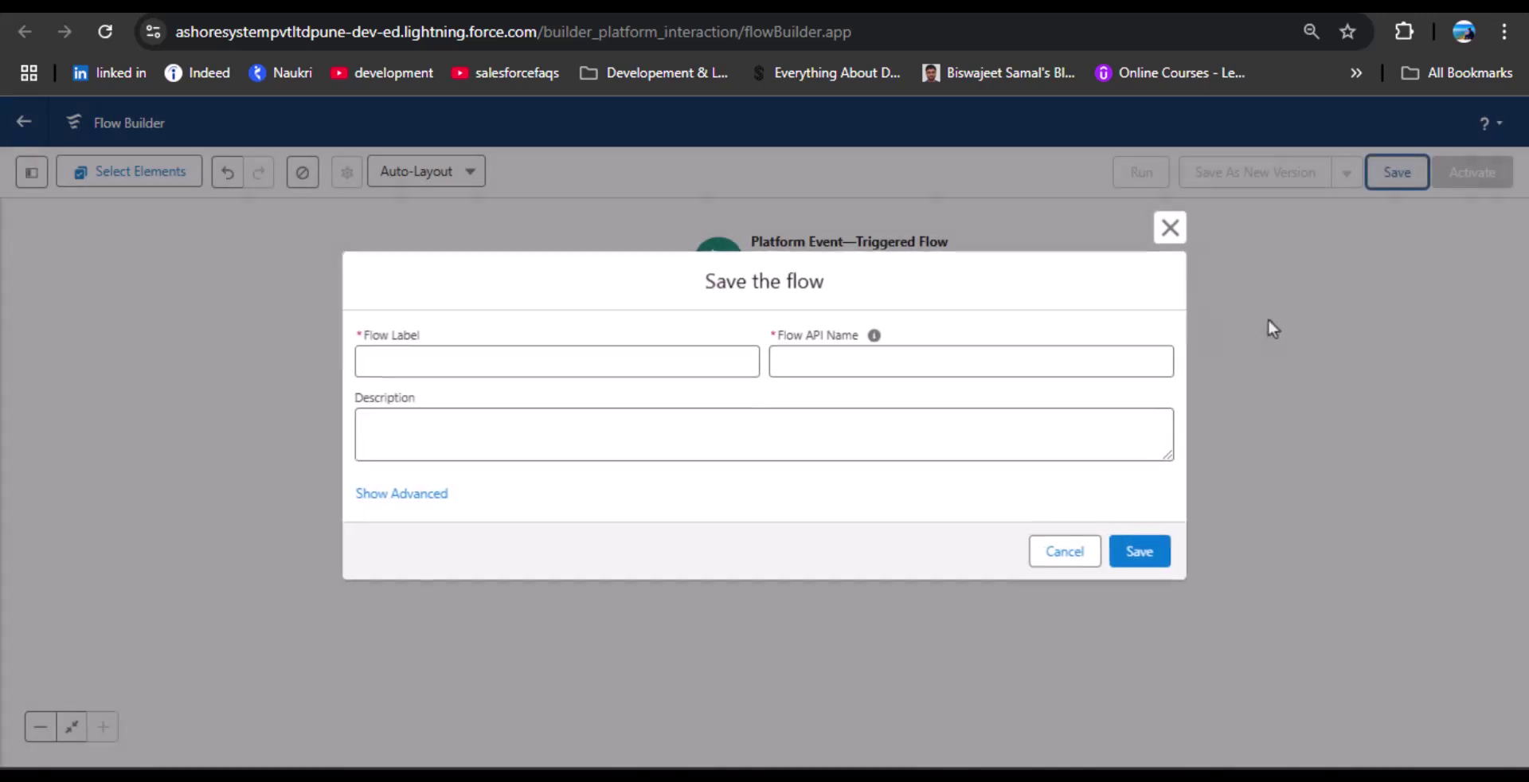
{"action": "left_click", "coordinate": [488, 365]}
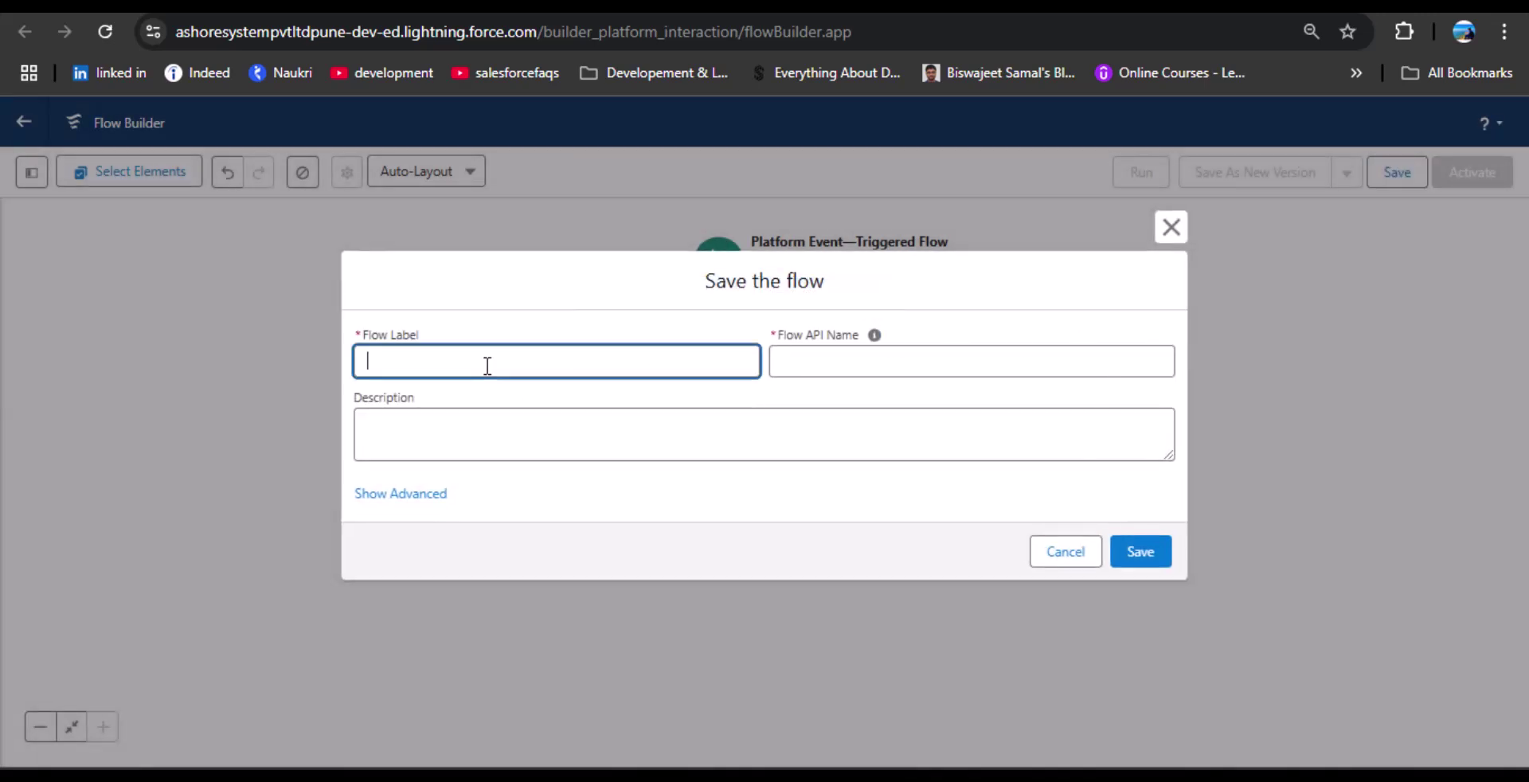
{"action": "type", "text": "Error"}
{"action": "key", "text": "BackSpace"}
{"action": "key", "text": "BackSpace"}
{"action": "key", "text": "BackSpace"}
{"action": "key", "text": "BackSpace"}
{"action": "key", "text": "BackSpace"}
{"action": "type", "text": "Log Error Flow"}
{"action": "left_click", "coordinate": [821, 362]}
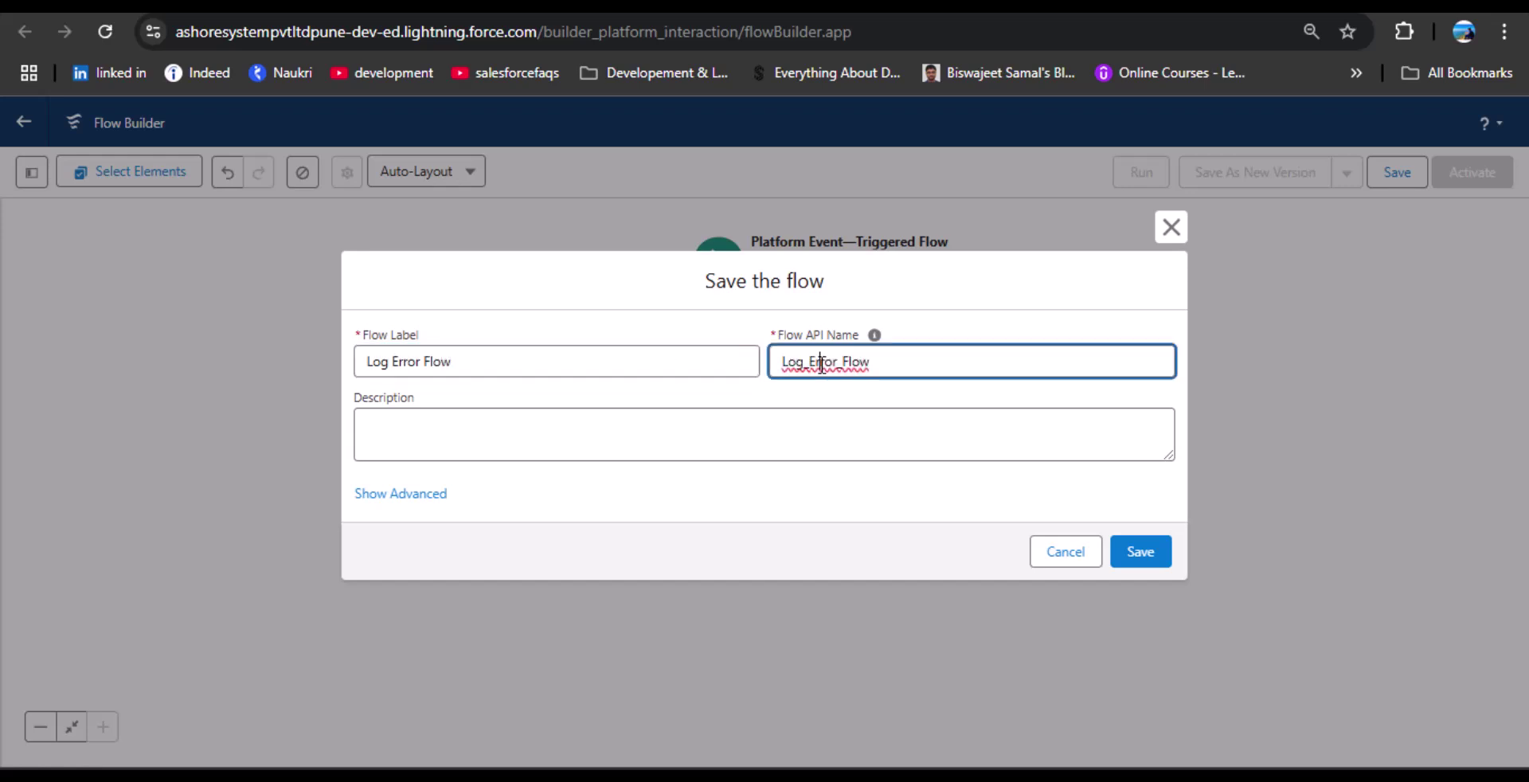
{"action": "left_click", "coordinate": [1141, 557]}
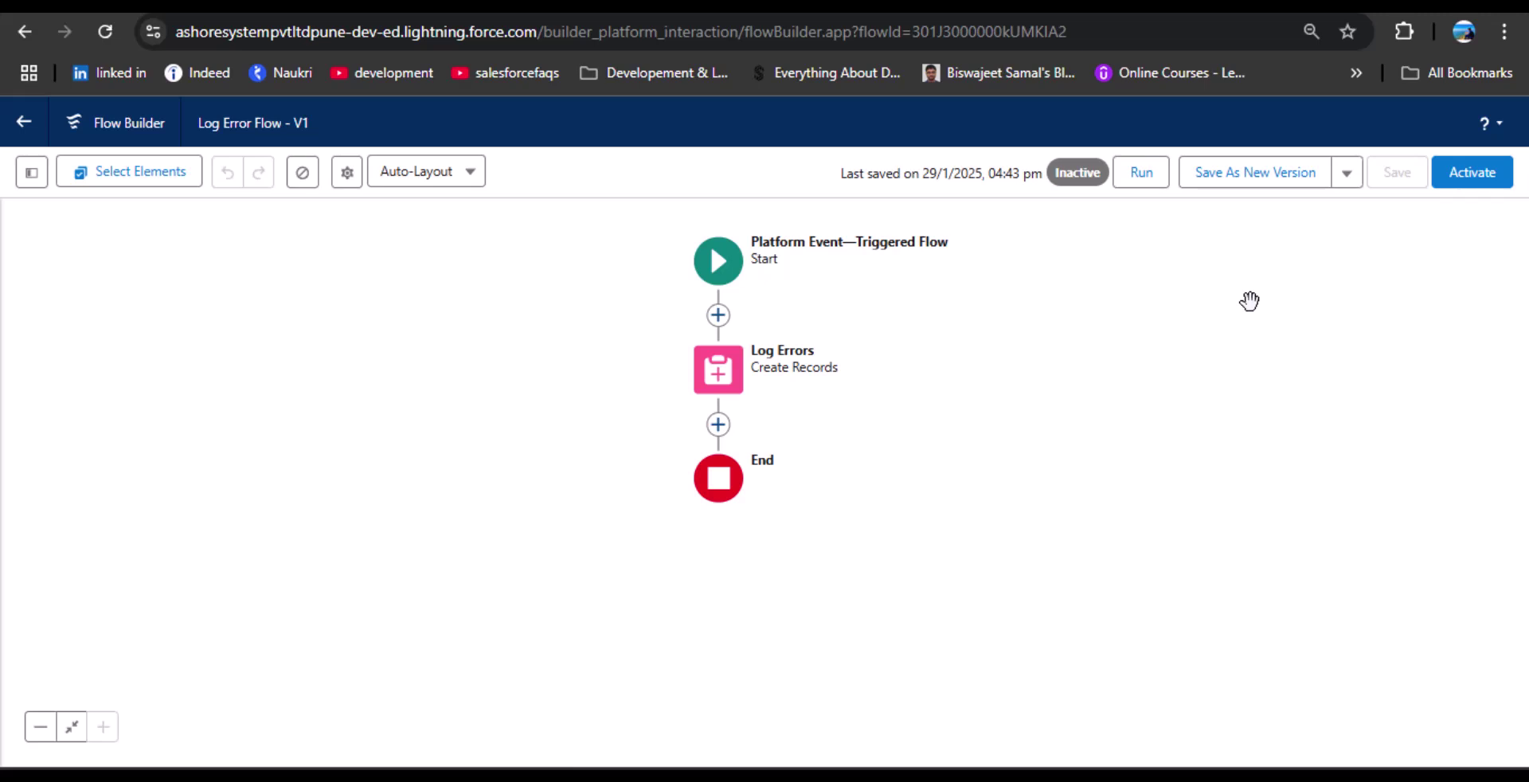
Activate Log Error Flow and go back to the Setup Flows list.
{"action": "left_click", "coordinate": [1482, 189]}
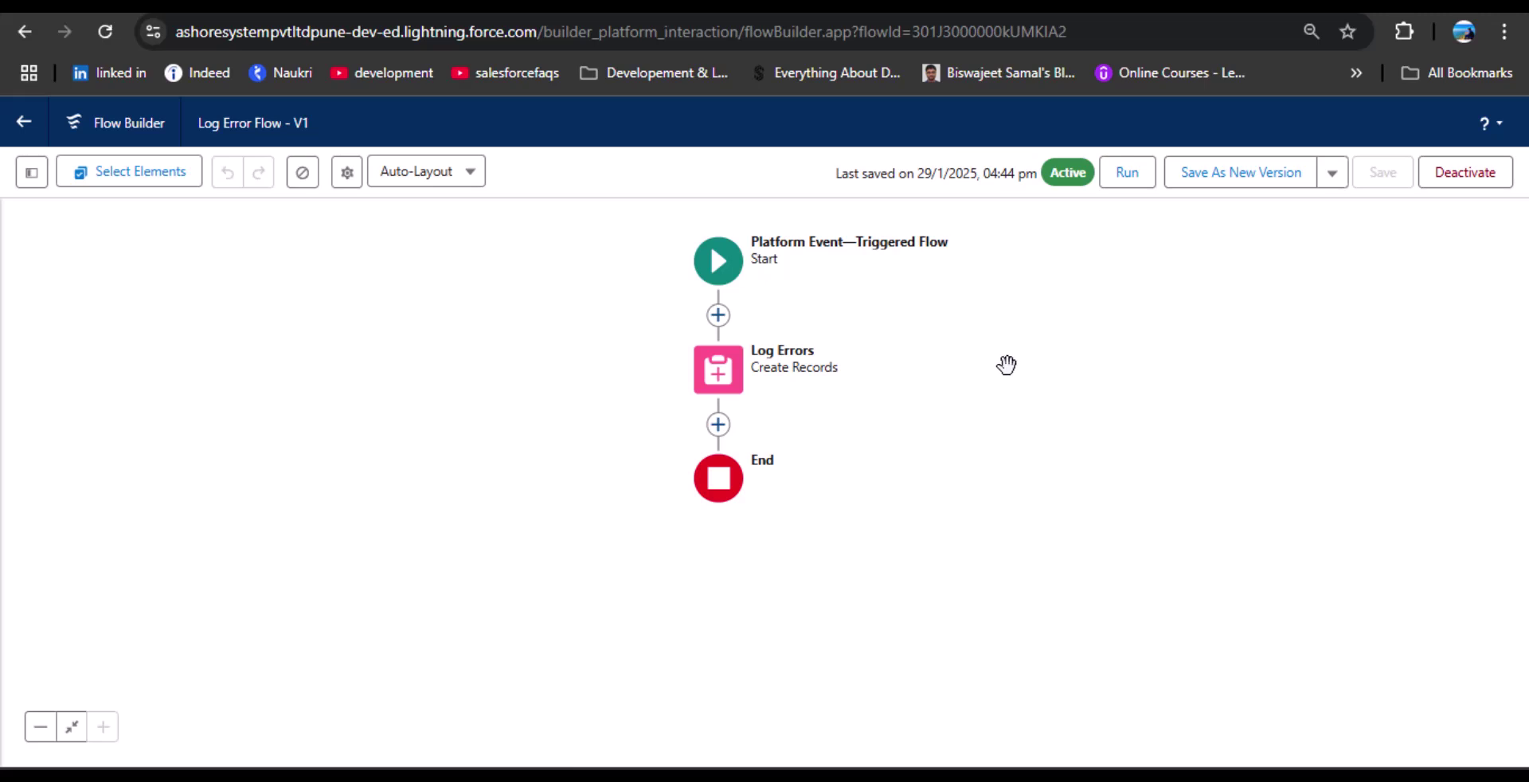
{"action": "left_click", "coordinate": [26, 124]}
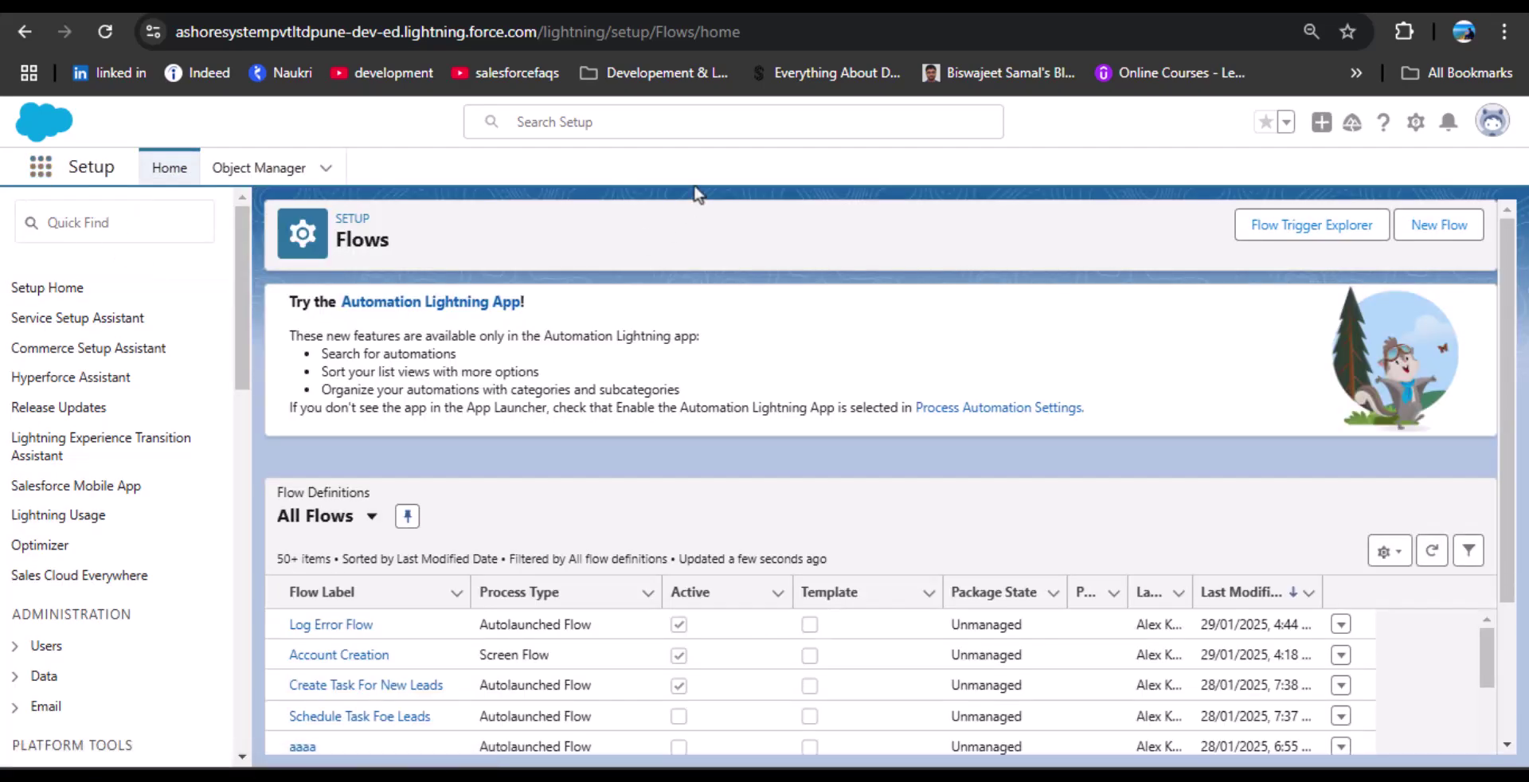
Switch to the TSinfo technologies app and reload the Account Of India page.
{"action": "left_click", "coordinate": [40, 166]}
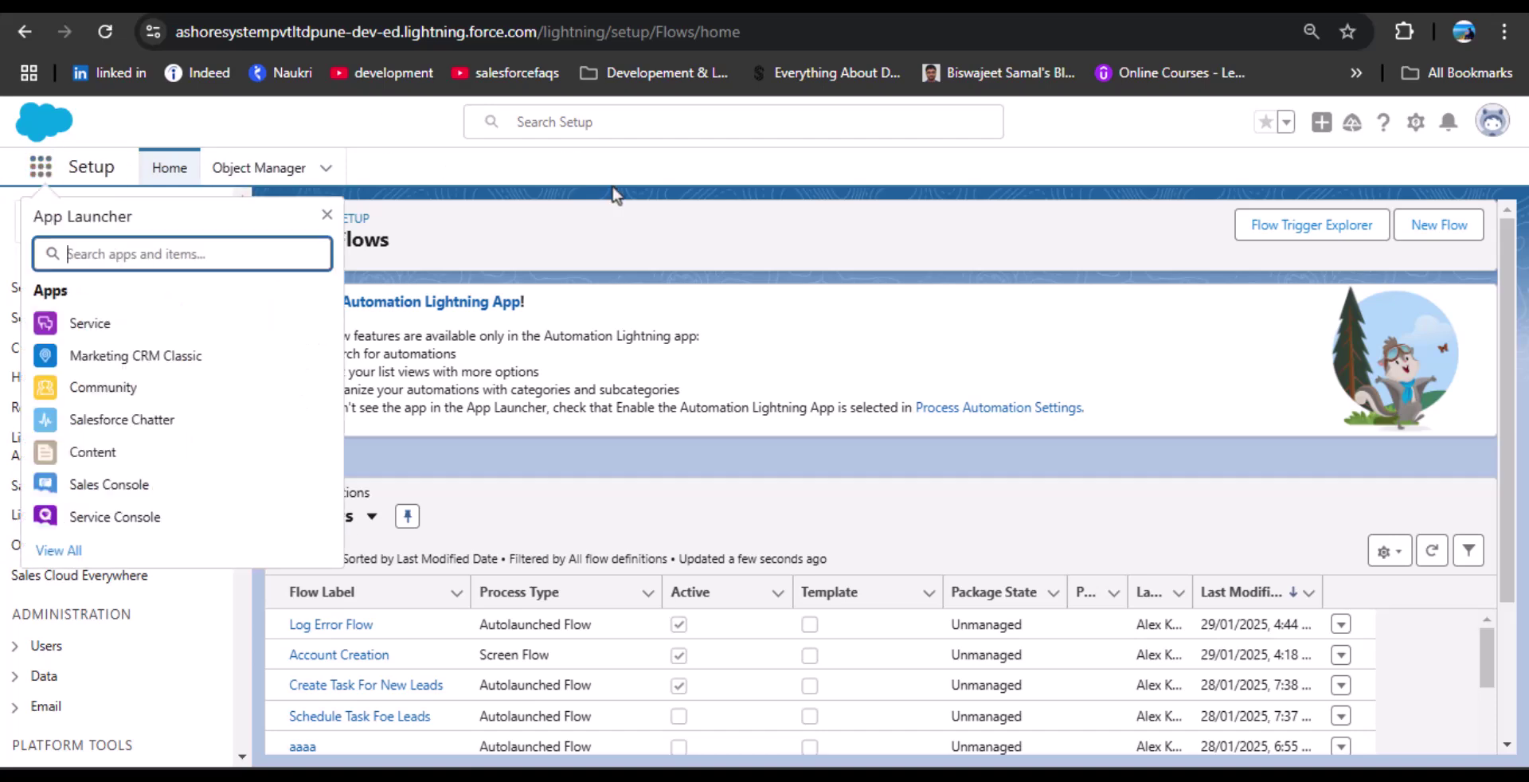
{"action": "type", "text": "Ts"}
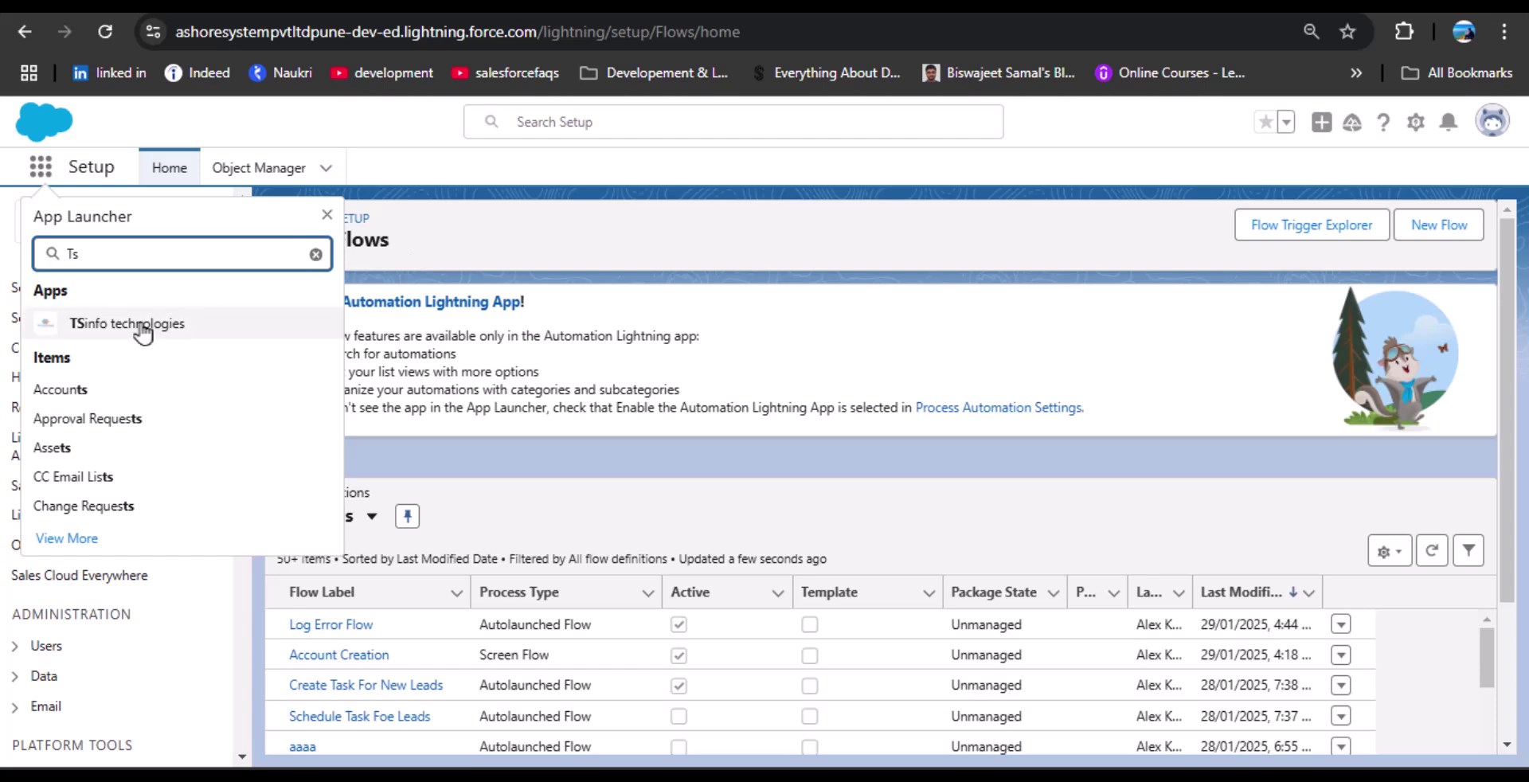
{"action": "left_click", "coordinate": [120, 323]}
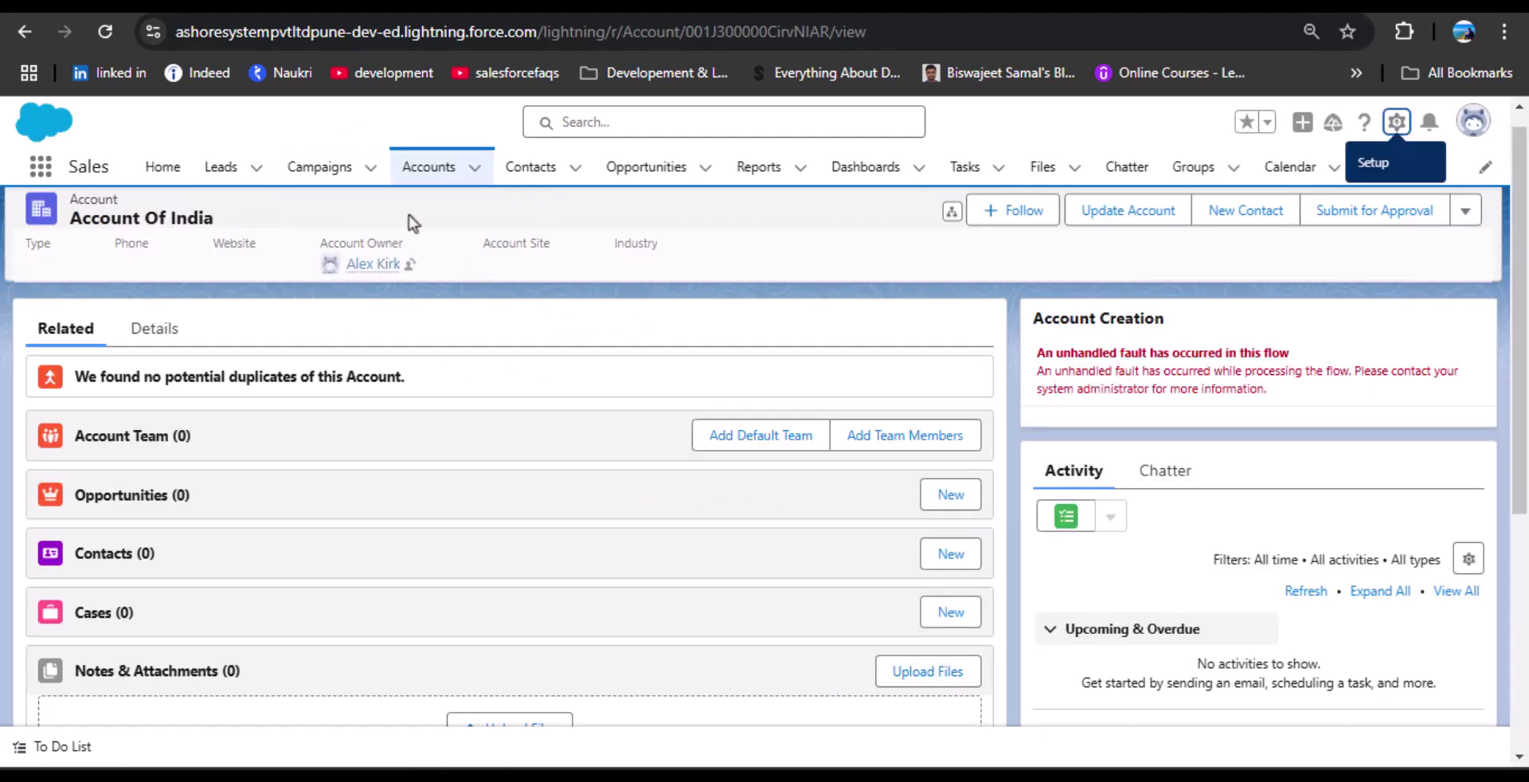
{"action": "key", "text": "F5"}
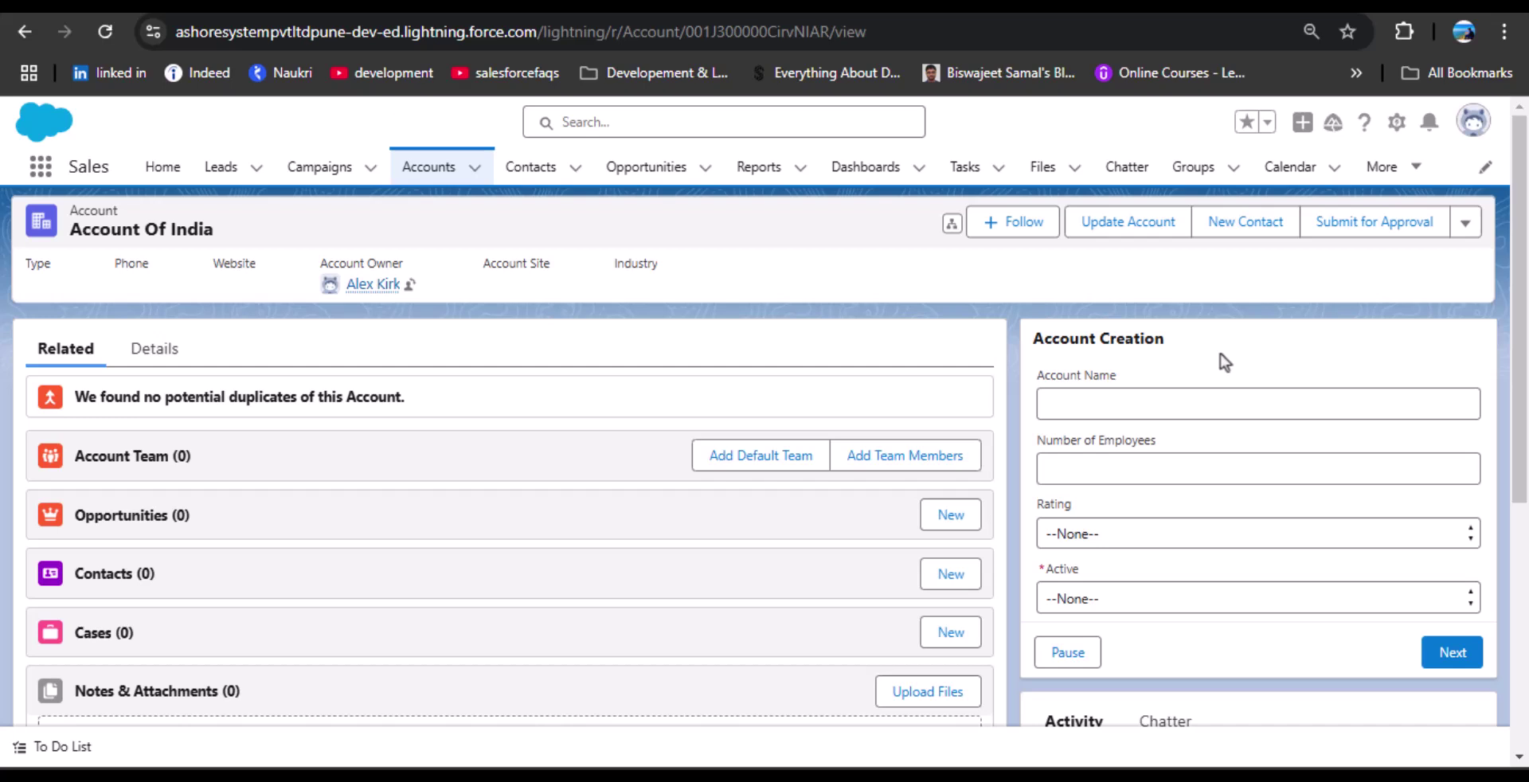
Fill the first flow screen: account name Test, 200 employees, rating Hot, Active No.
{"action": "left_click", "coordinate": [1195, 401]}
{"action": "type", "text": "Test"}
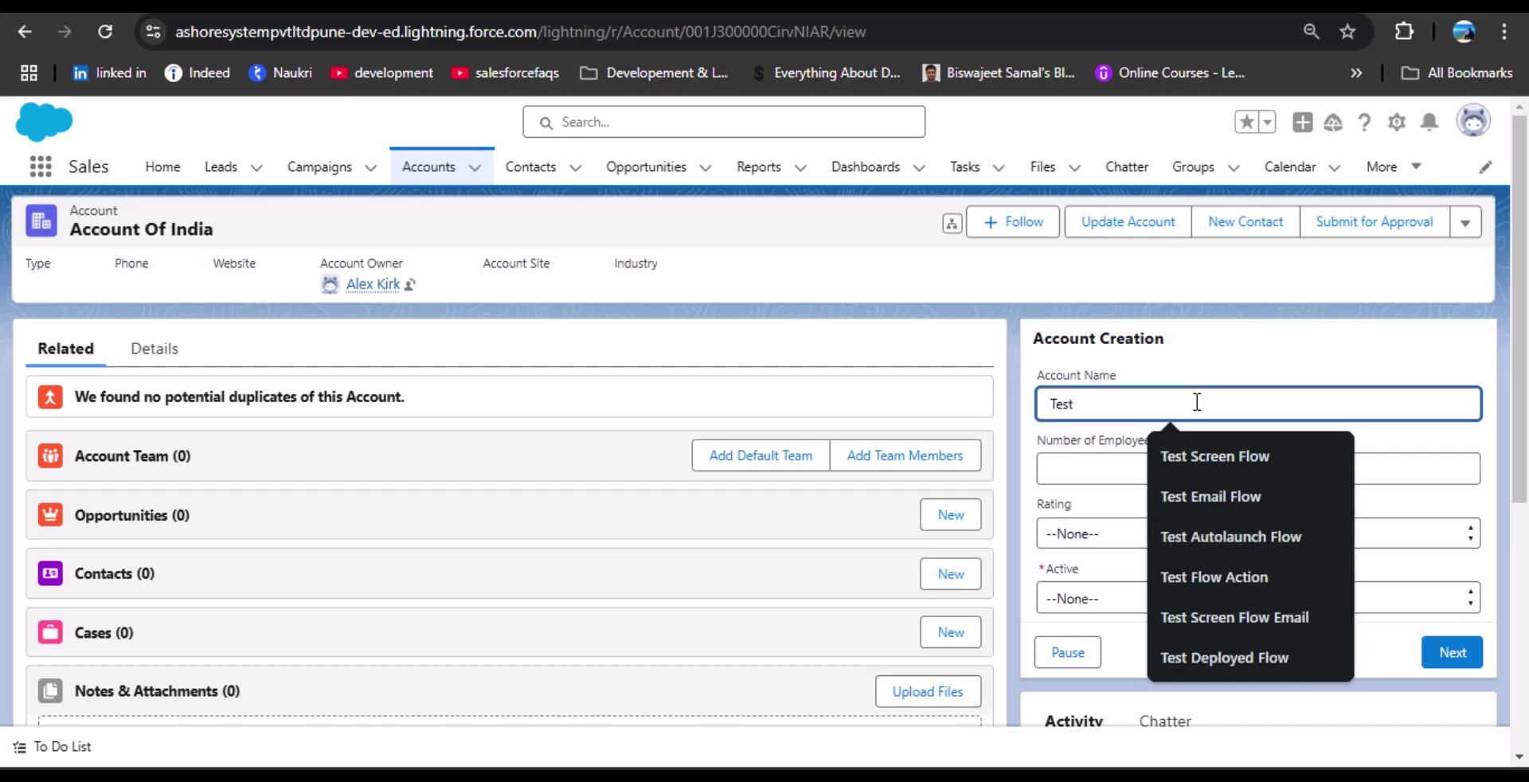
{"action": "left_click", "coordinate": [1067, 472]}
{"action": "type", "text": "200"}
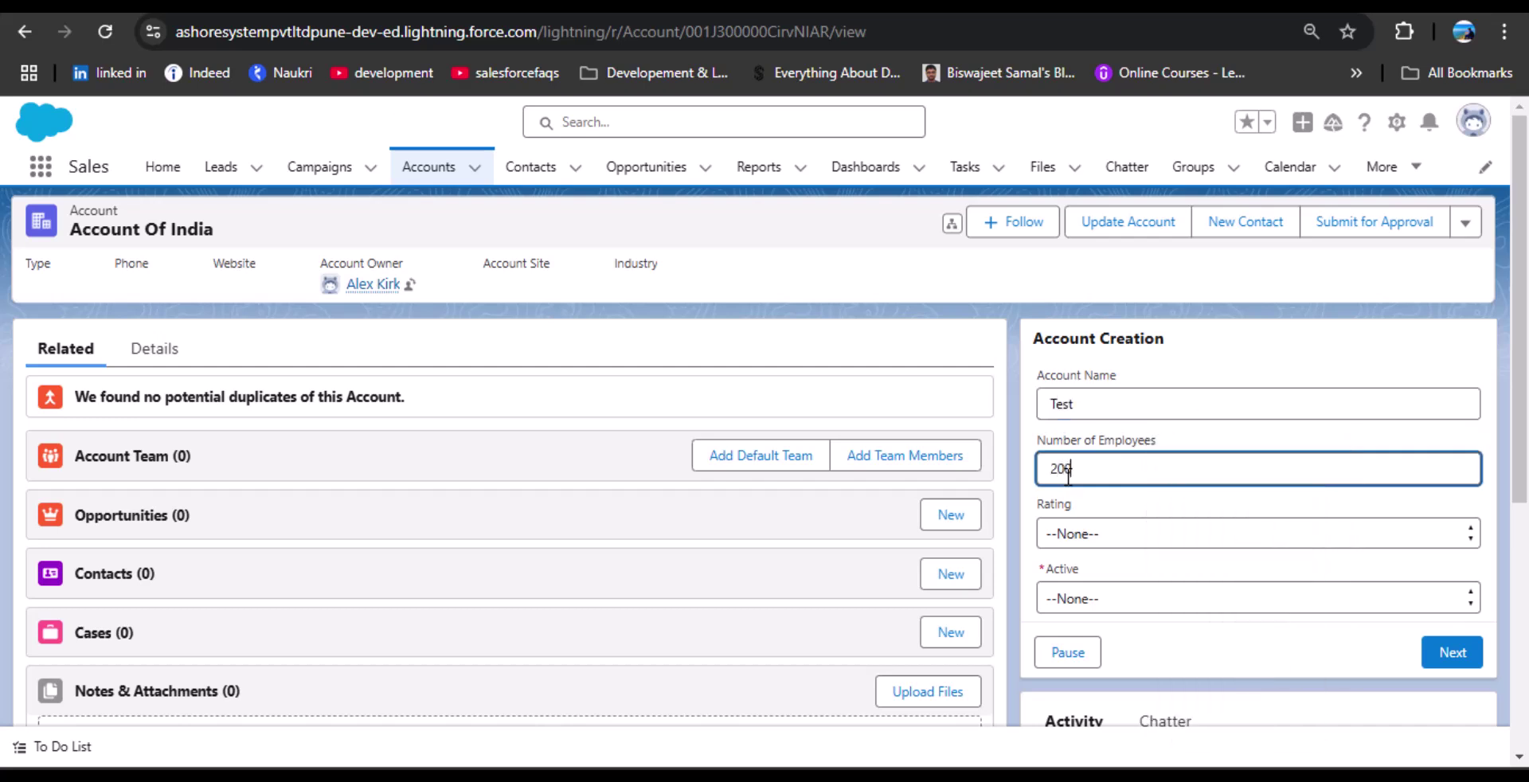
{"action": "left_click", "coordinate": [1126, 533]}
{"action": "left_click", "coordinate": [1111, 589]}
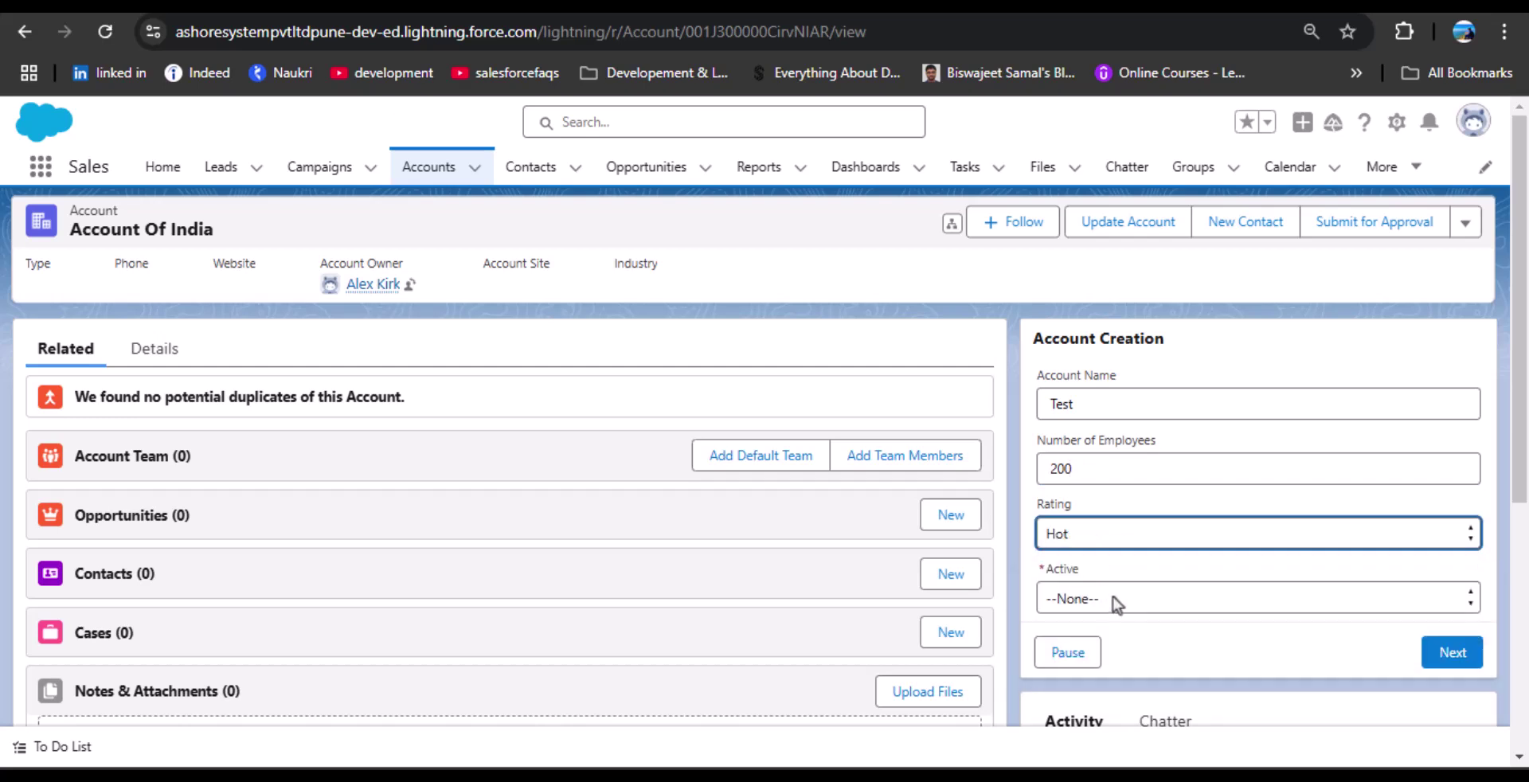
{"action": "left_click", "coordinate": [1152, 599]}
{"action": "left_click", "coordinate": [1159, 567]}
{"action": "left_click", "coordinate": [1150, 599]}
{"action": "left_click", "coordinate": [1108, 657]}
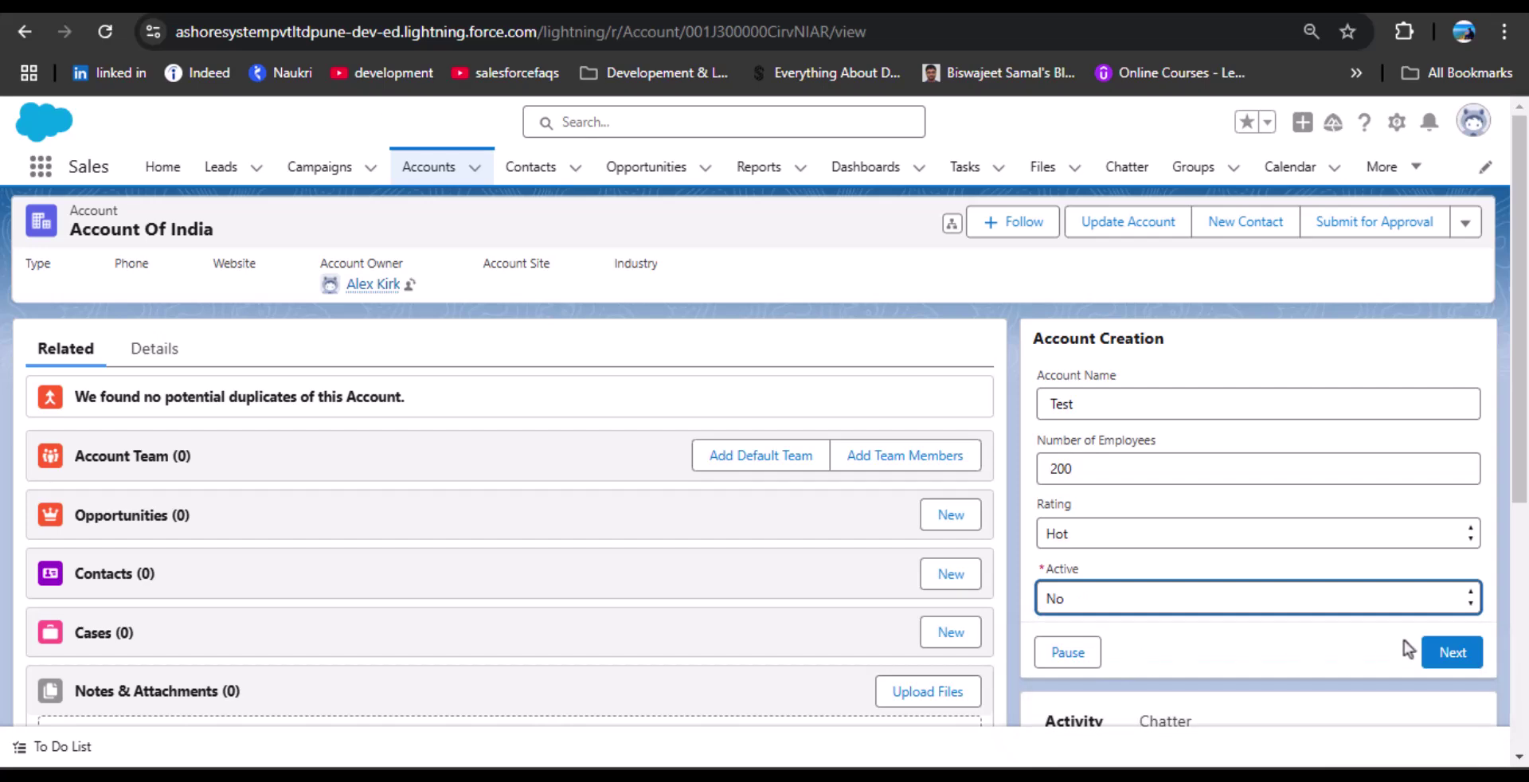
{"action": "left_click", "coordinate": [1433, 649]}
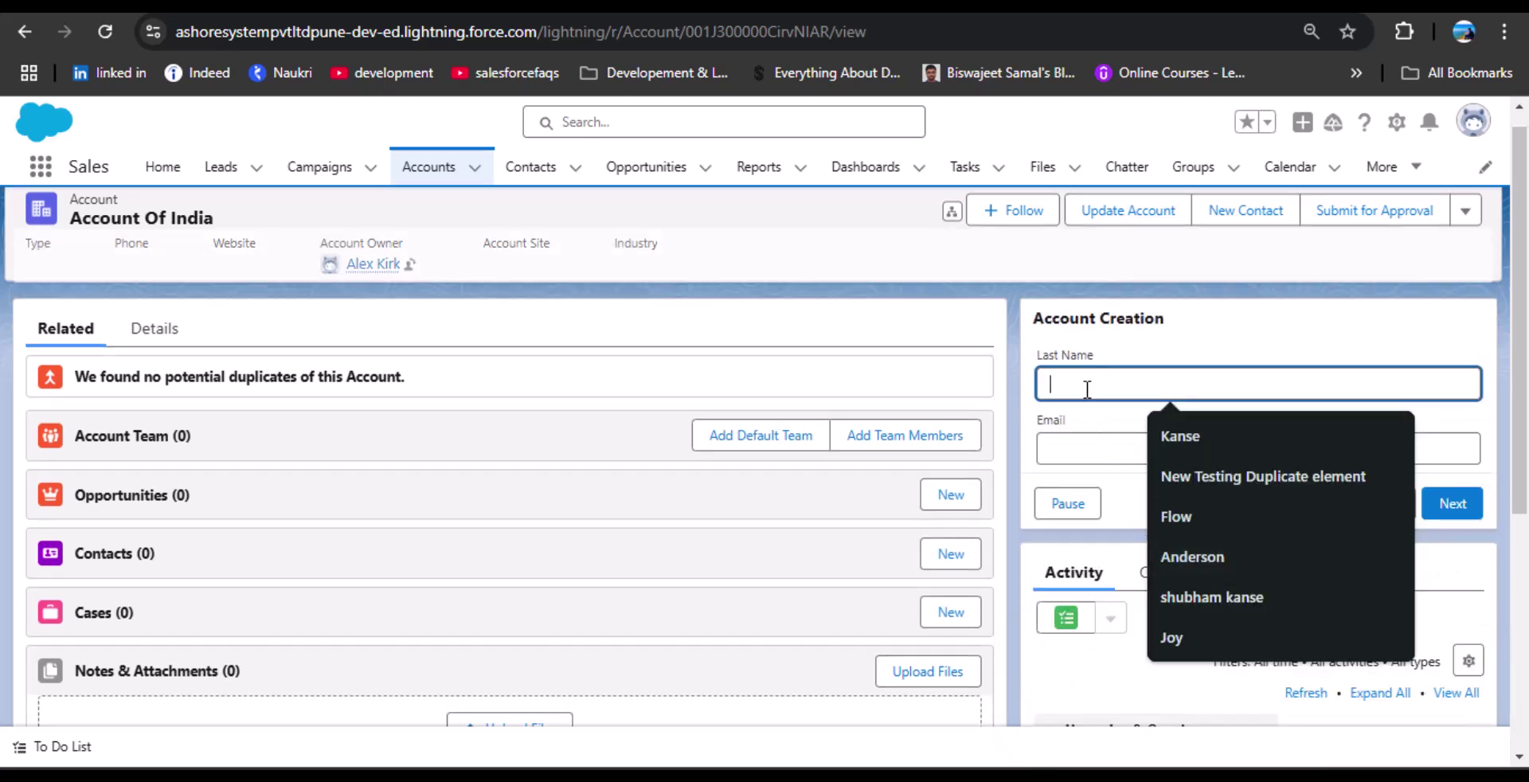
Enter last name Test1 and a test email address on the contact screen.
{"action": "type", "text": "Test1"}
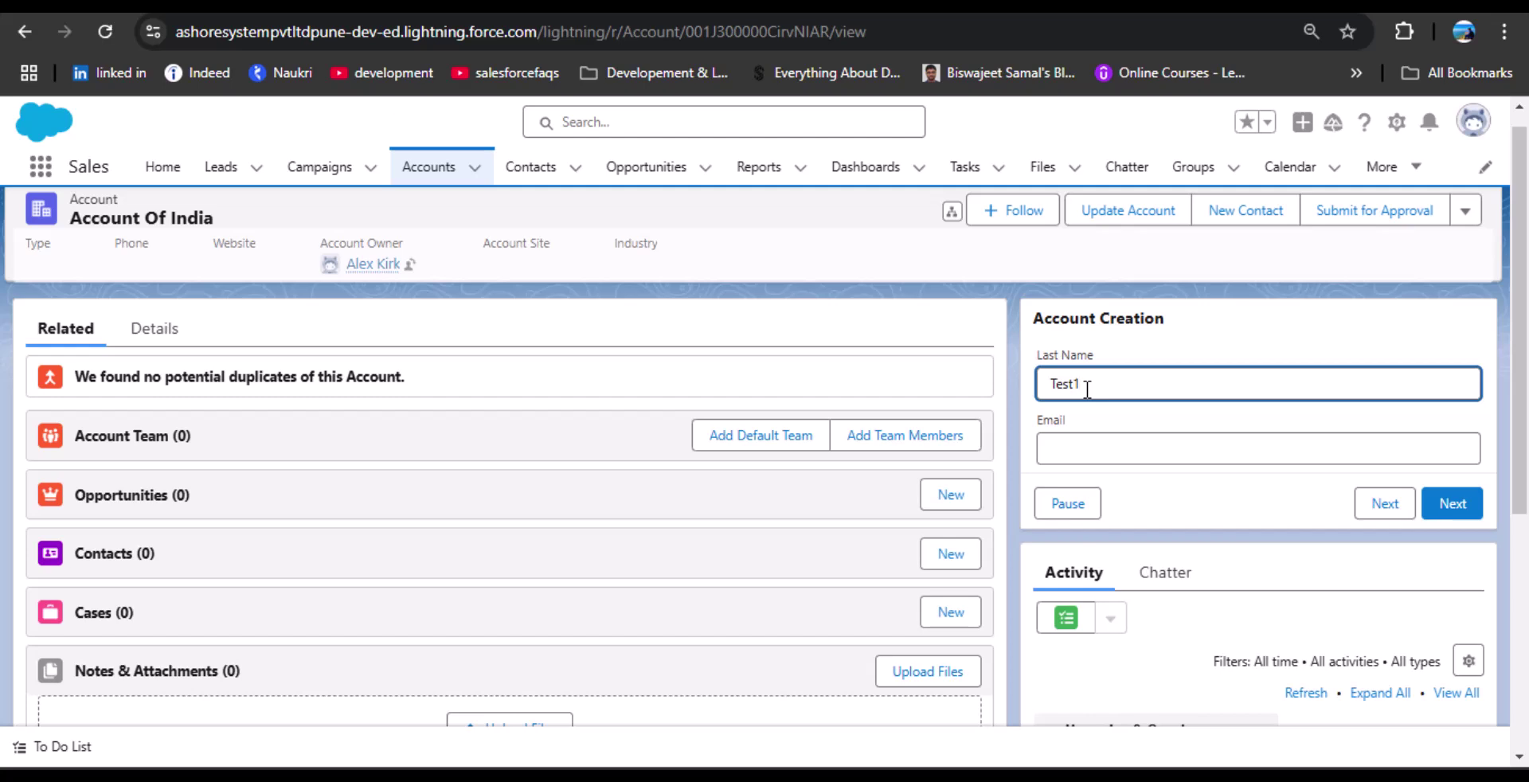
{"action": "left_click", "coordinate": [1068, 449]}
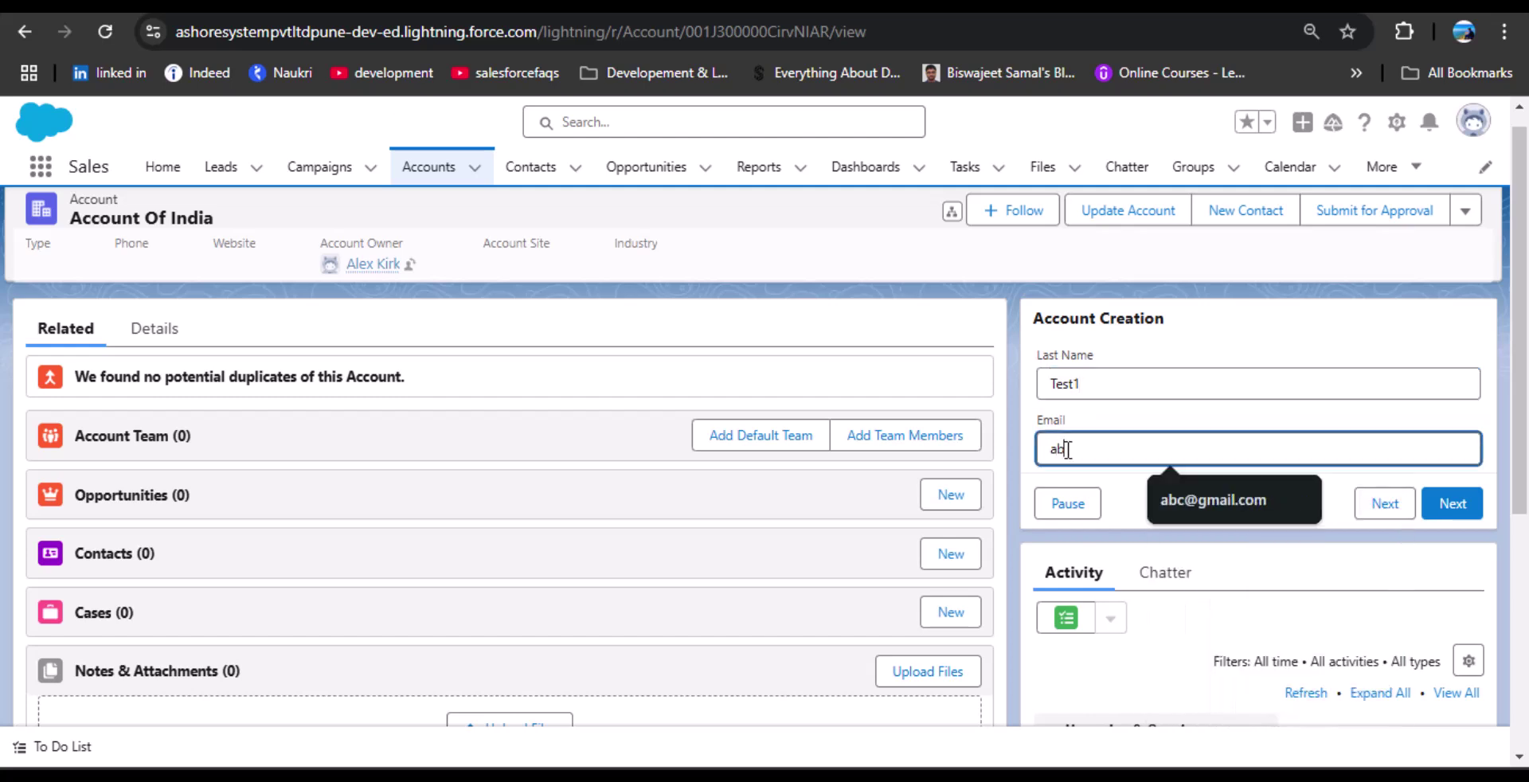
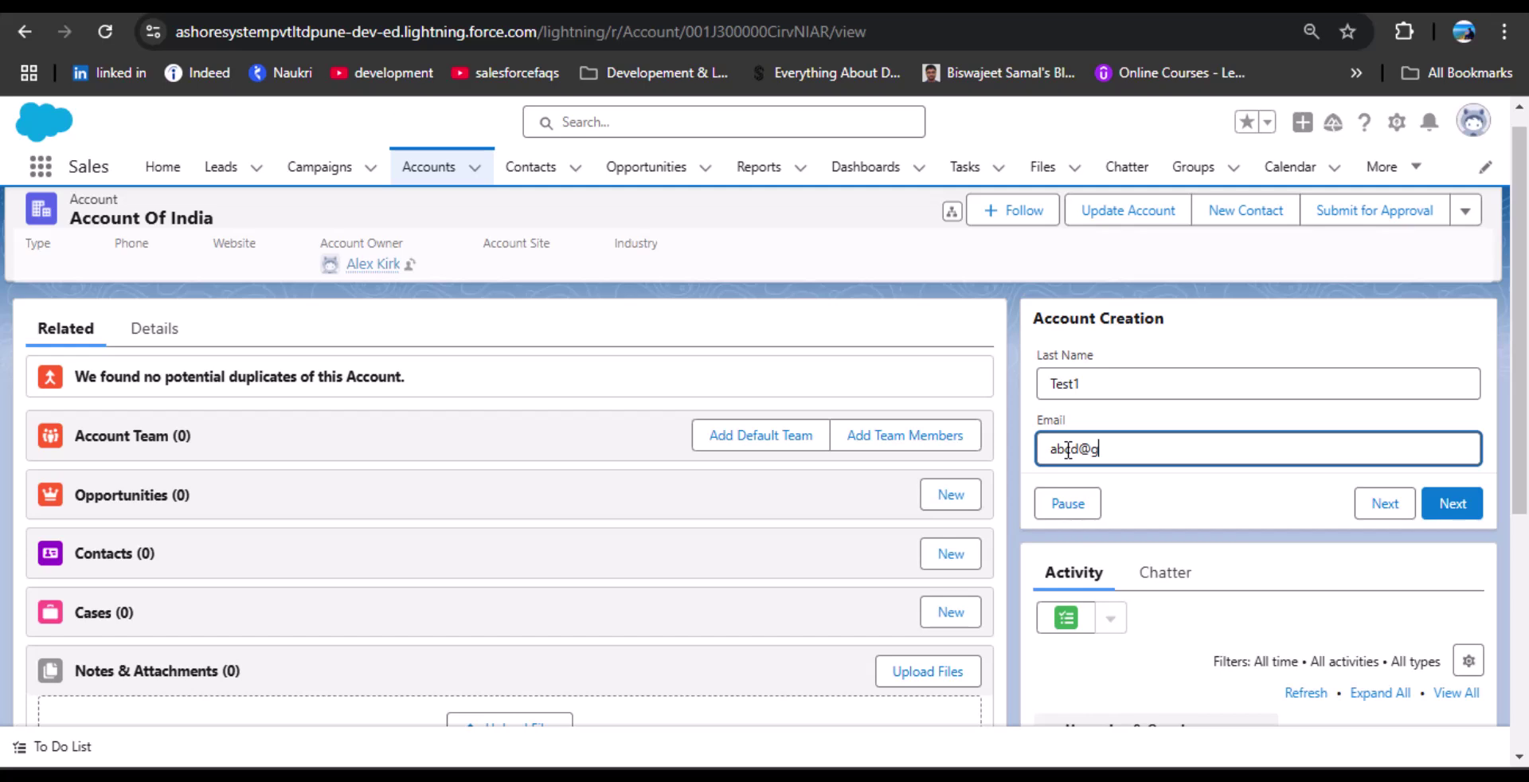
{"action": "left_click", "coordinate": [1454, 506]}
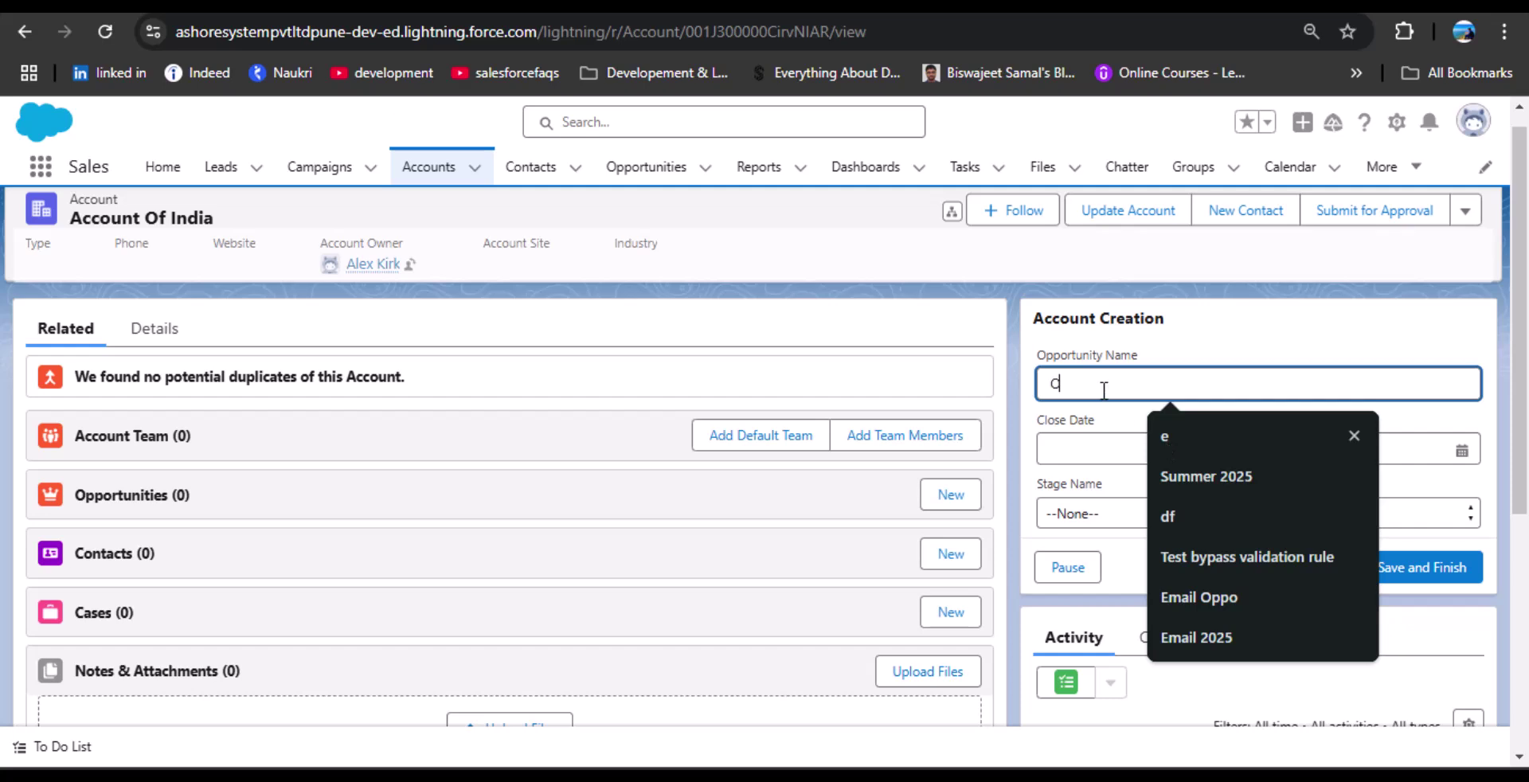
Create opportunity Oppo 2 closing 07-Feb-2025 at stage Qualification, then save and finish.
{"action": "type", "text": "Oppo 2"}
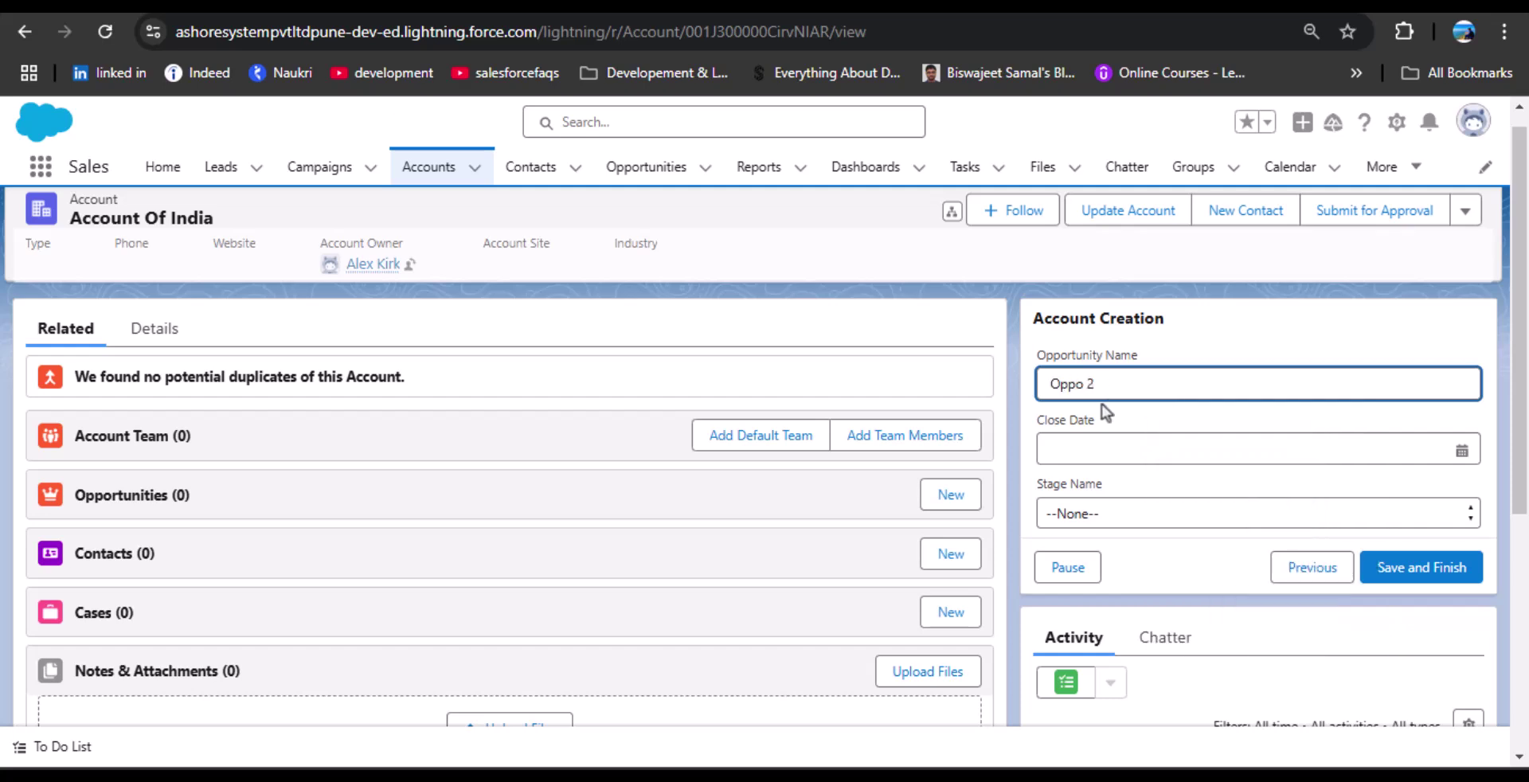
{"action": "left_click", "coordinate": [1111, 446]}
{"action": "left_click", "coordinate": [1421, 378]}
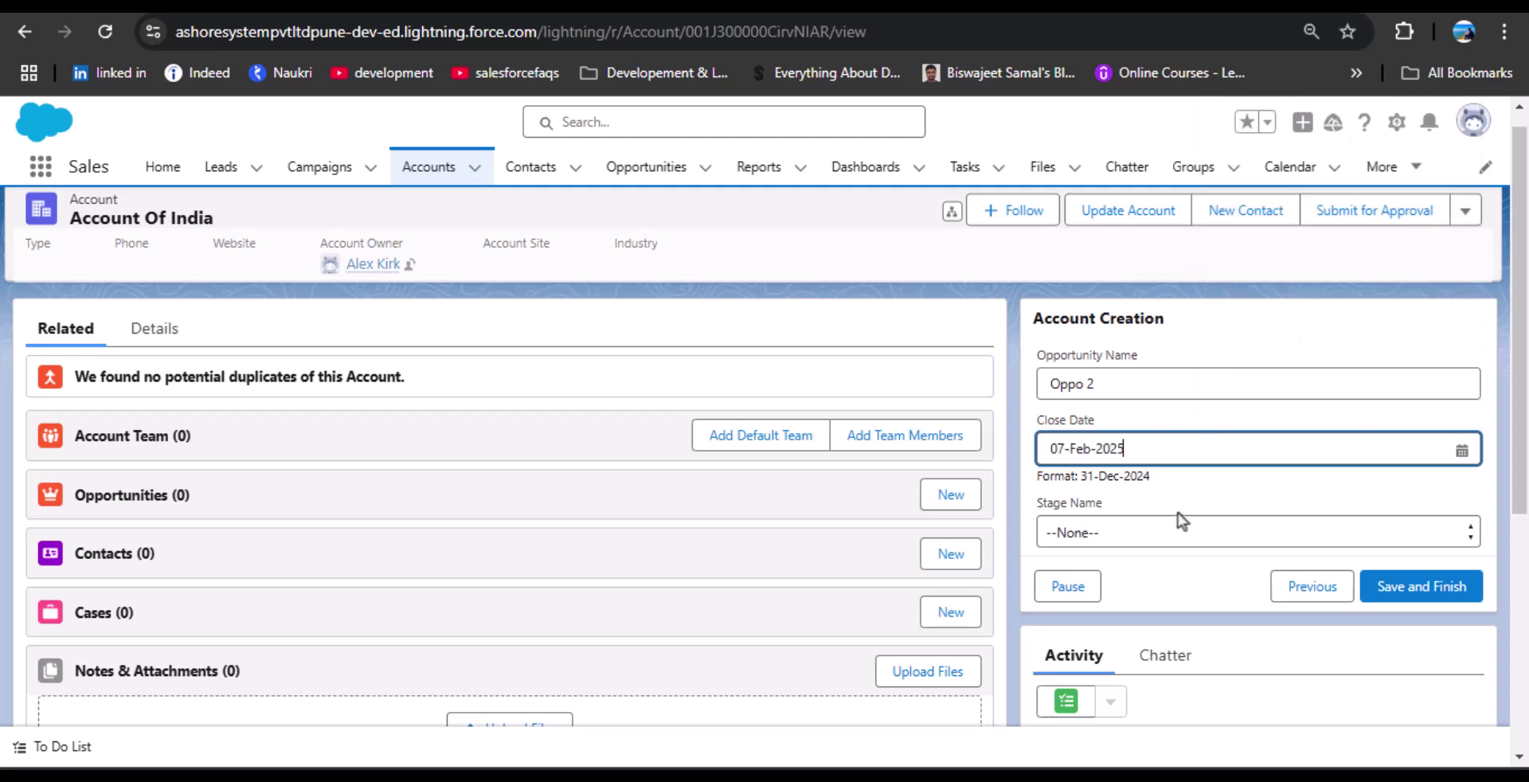
{"action": "left_click", "coordinate": [1170, 532]}
{"action": "left_click", "coordinate": [1105, 268]}
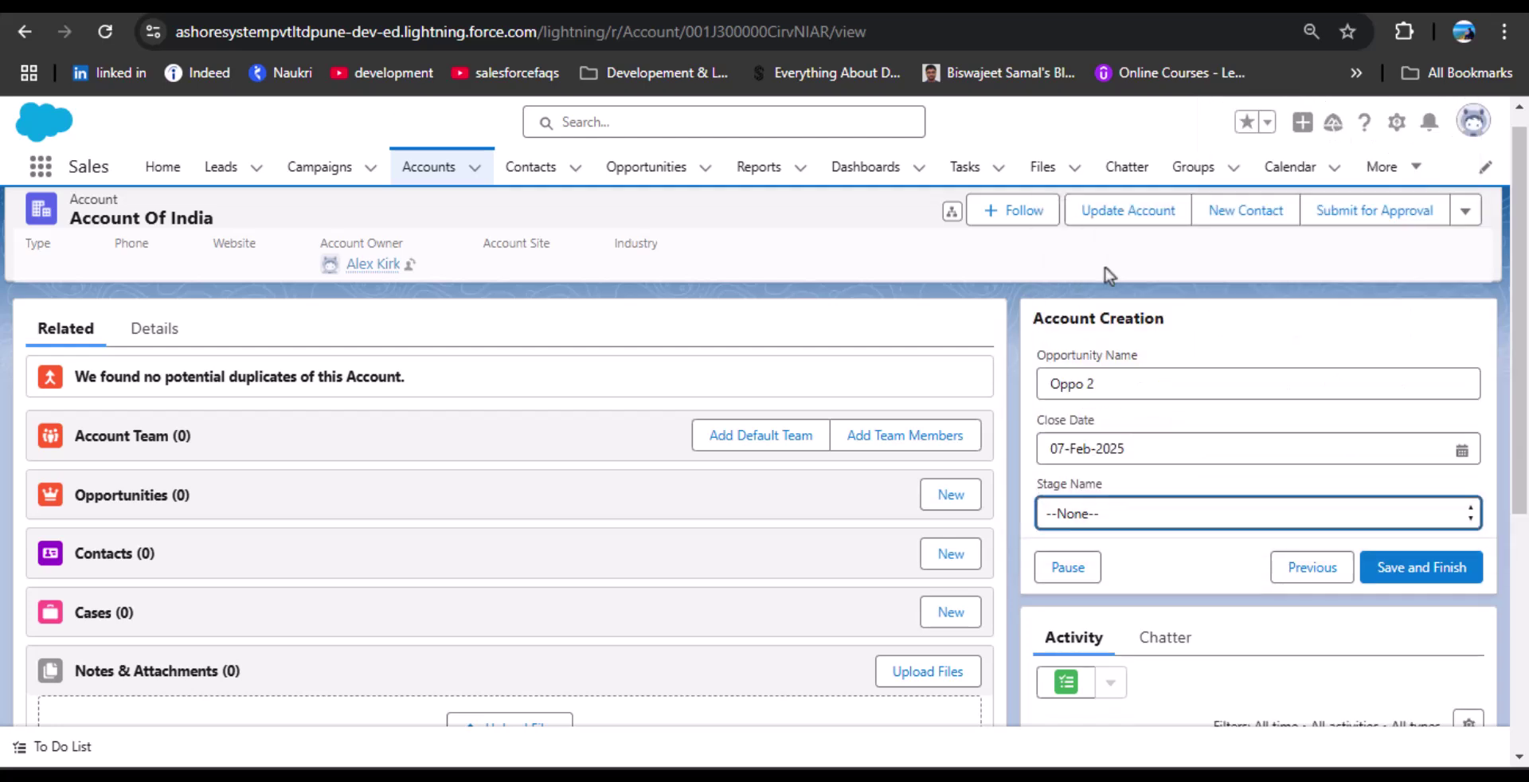
{"action": "left_click", "coordinate": [1417, 571]}
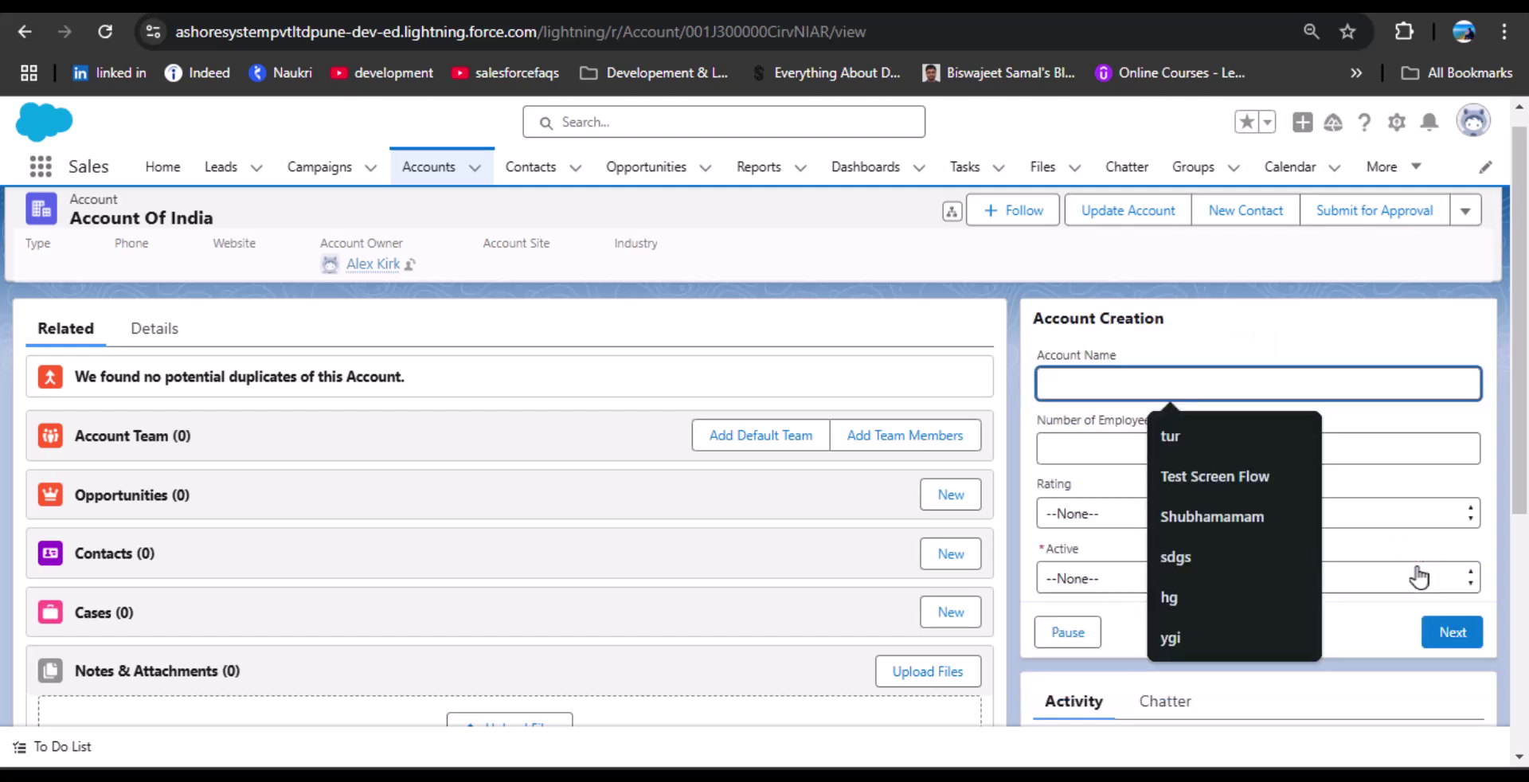
{"action": "left_click", "coordinate": [1305, 328]}
{"action": "scroll", "coordinate": [1274, 334], "scroll_direction": "up", "scroll_amount": 1}
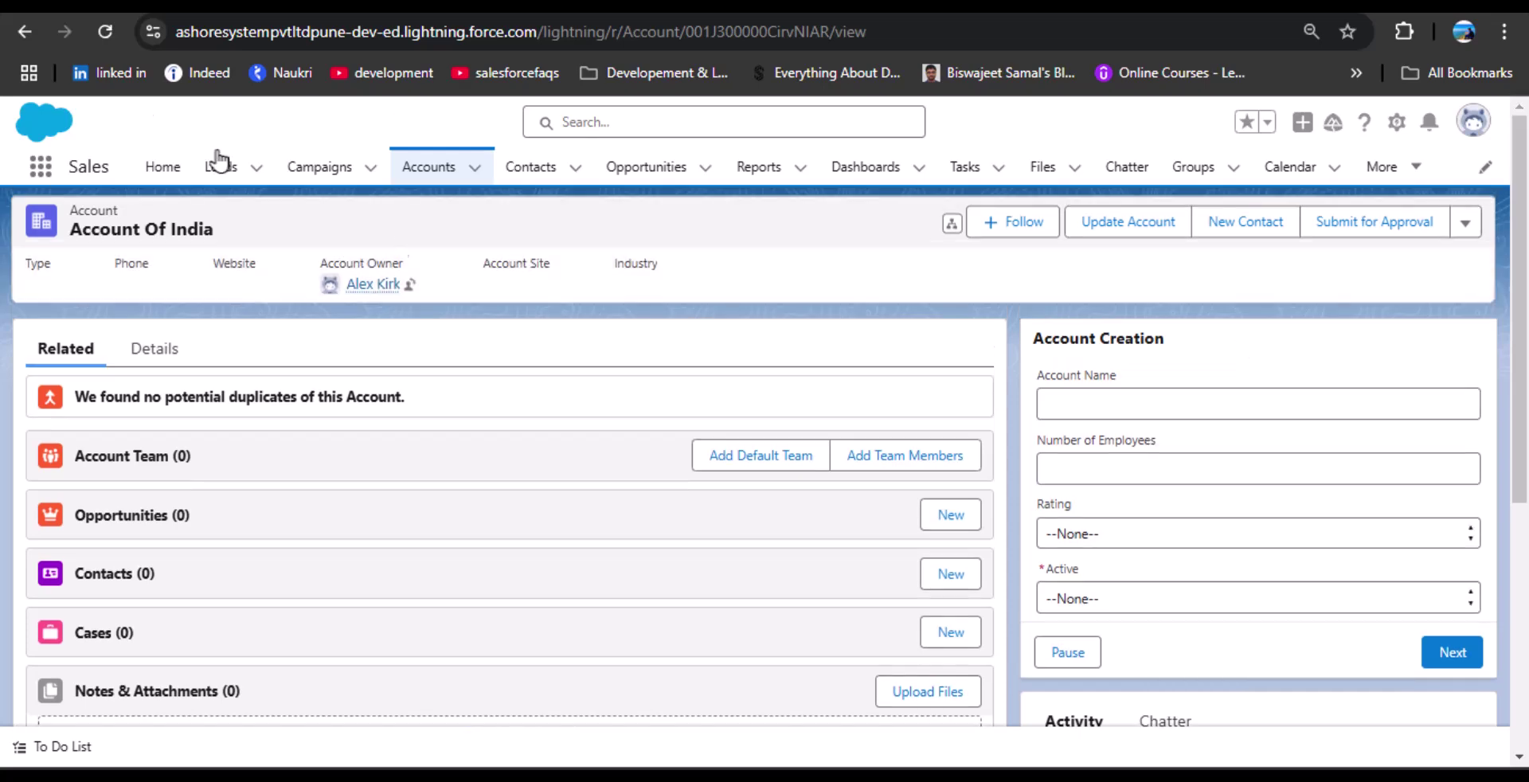
{"action": "left_click", "coordinate": [142, 5]}
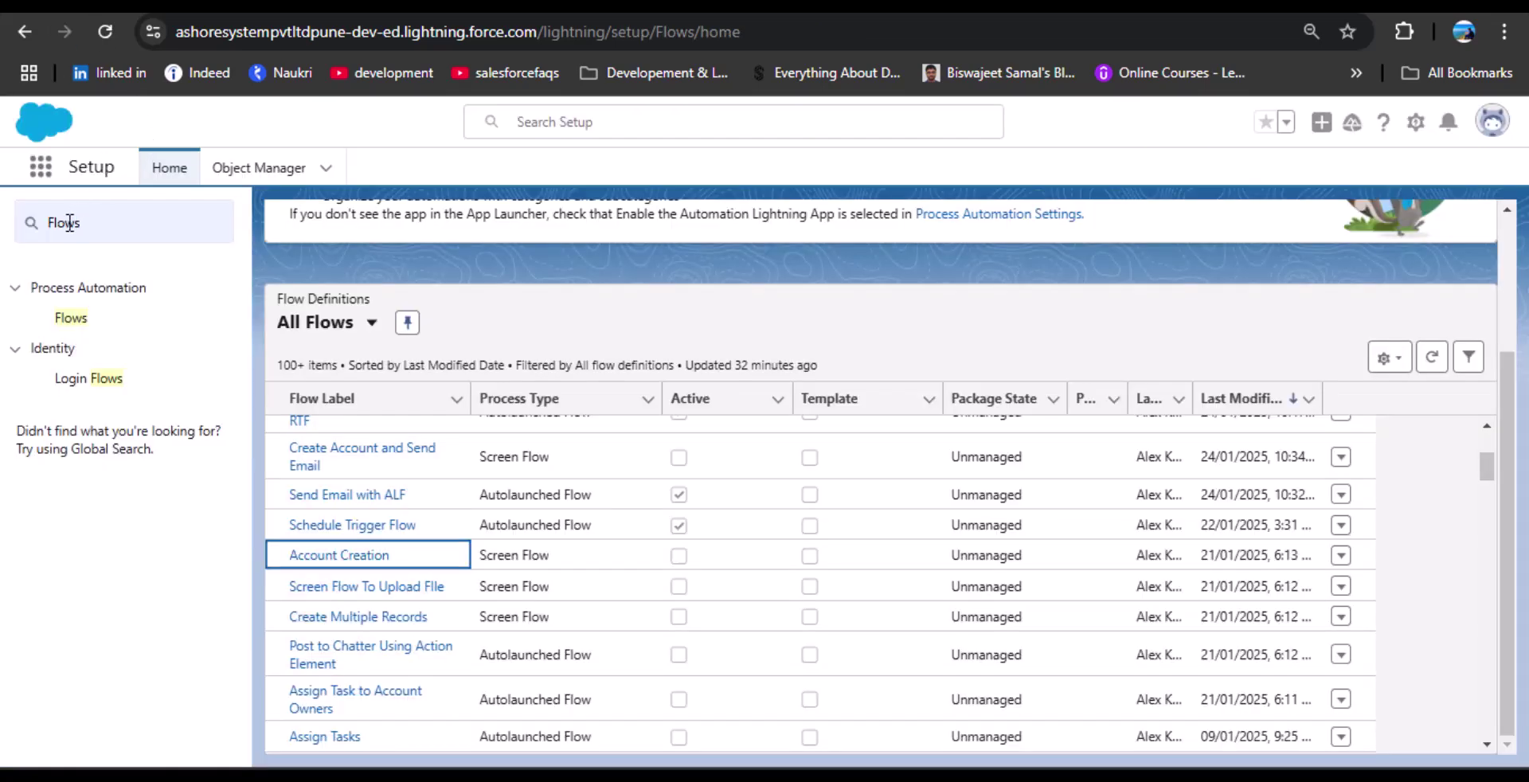
{"action": "left_click", "coordinate": [40, 166]}
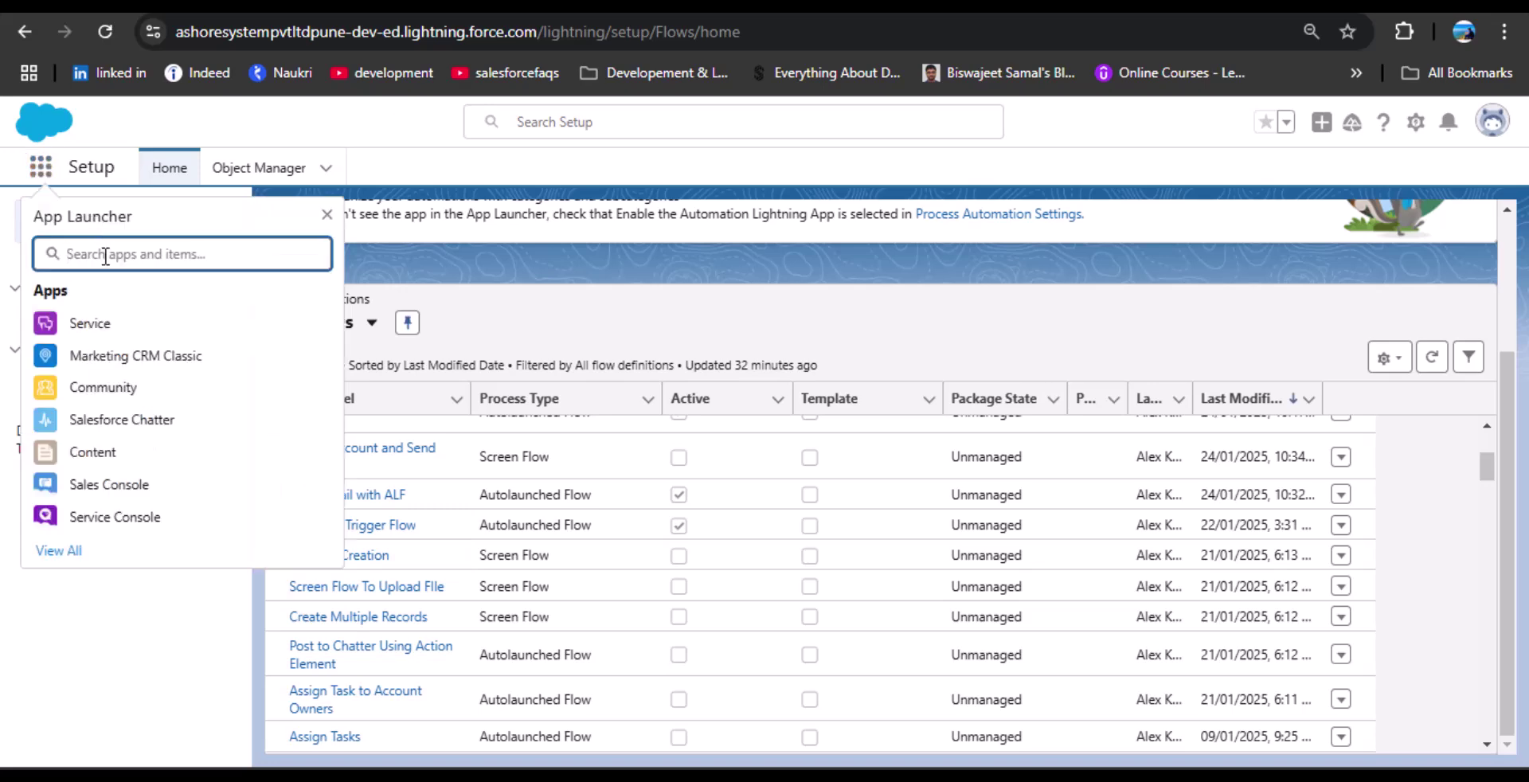
{"action": "type", "text": "Ts"}
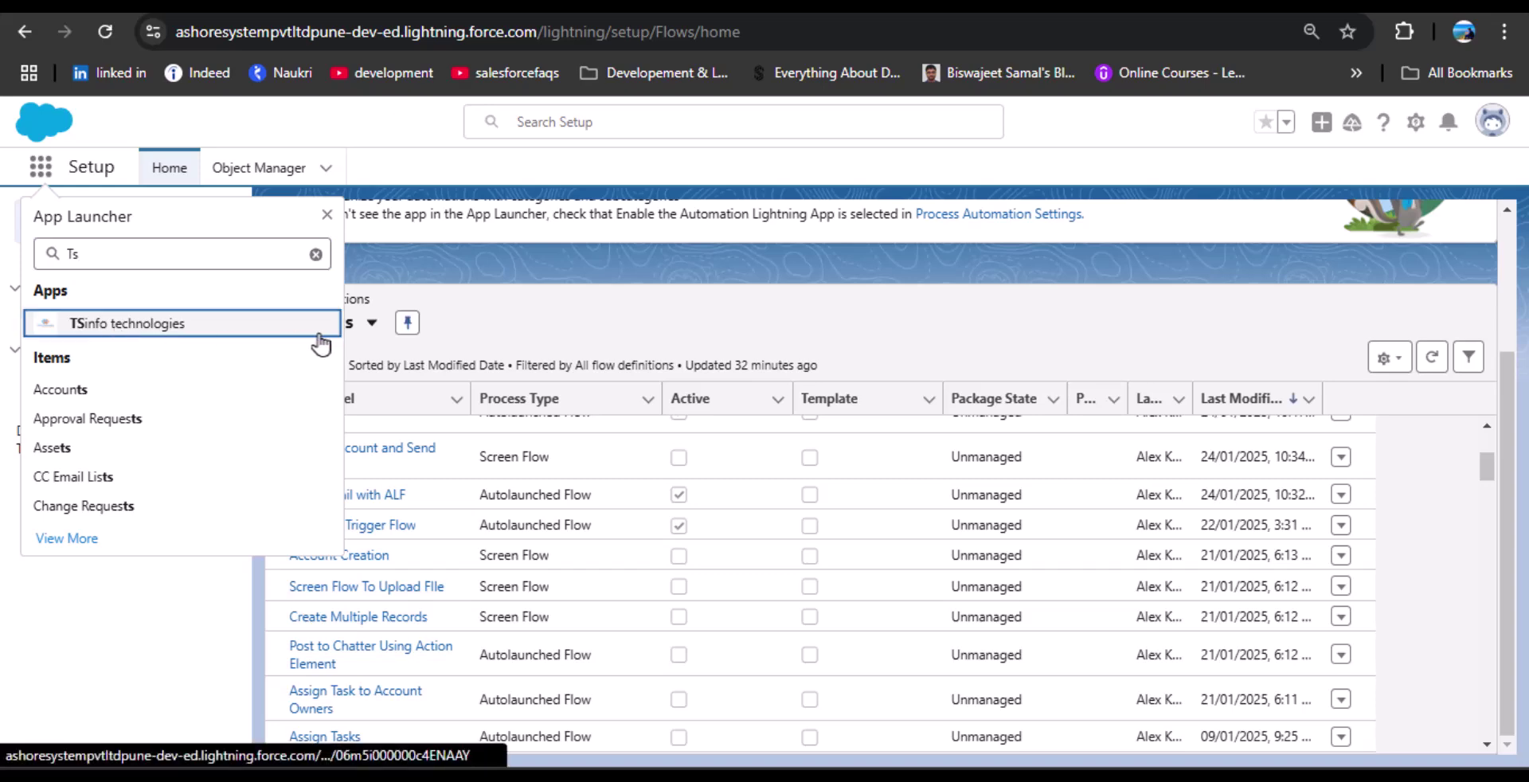
{"action": "left_click", "coordinate": [319, 333]}
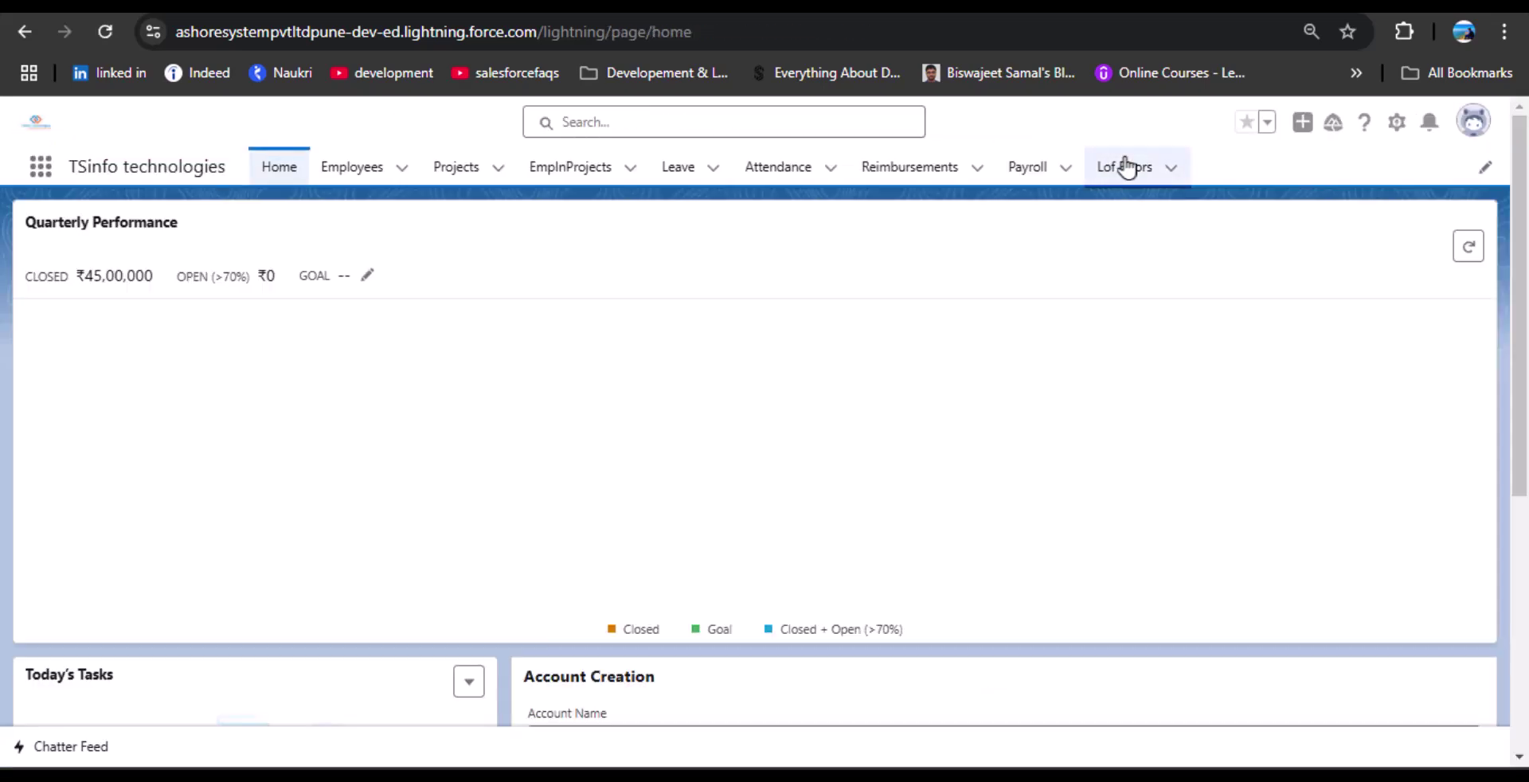
{"action": "left_click", "coordinate": [1124, 164]}
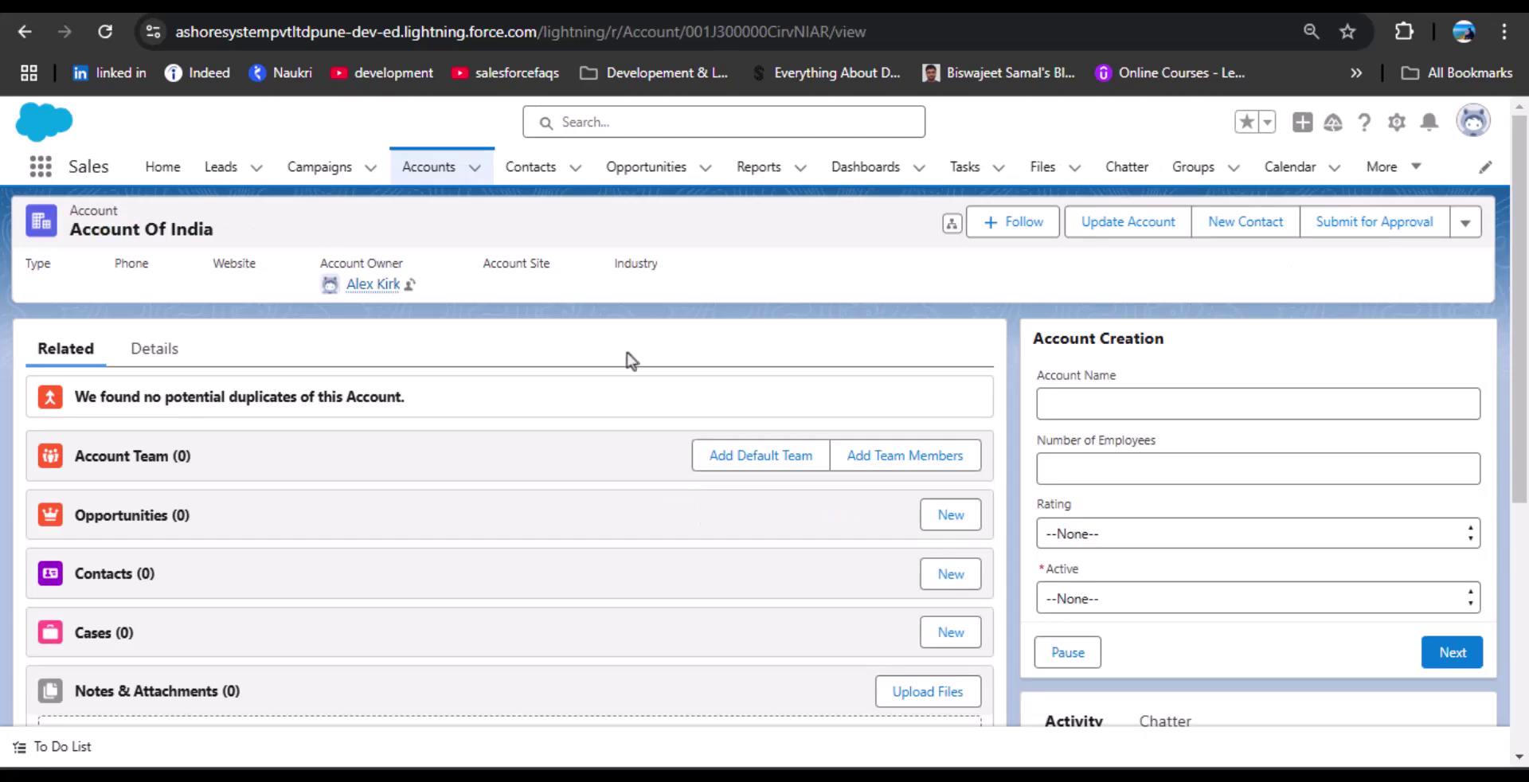
Fill the first flow screen: account Platform Event, 50 employees, rating Warm, Active No.
{"action": "left_click", "coordinate": [1173, 395]}
{"action": "left_click", "coordinate": [1114, 403]}
{"action": "type", "text": "Platfor"}
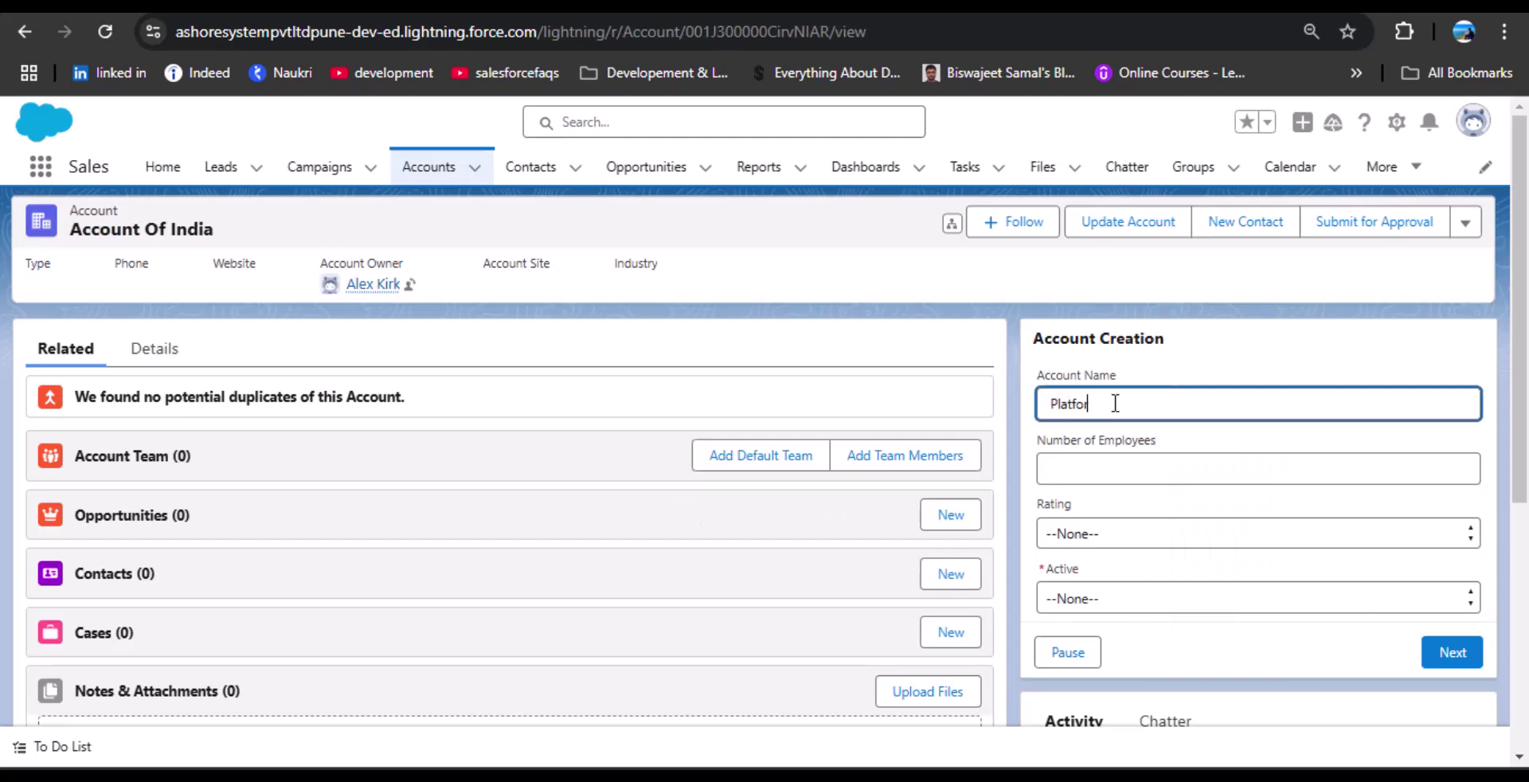
{"action": "type", "text": "m Event"}
{"action": "left_click", "coordinate": [1109, 468]}
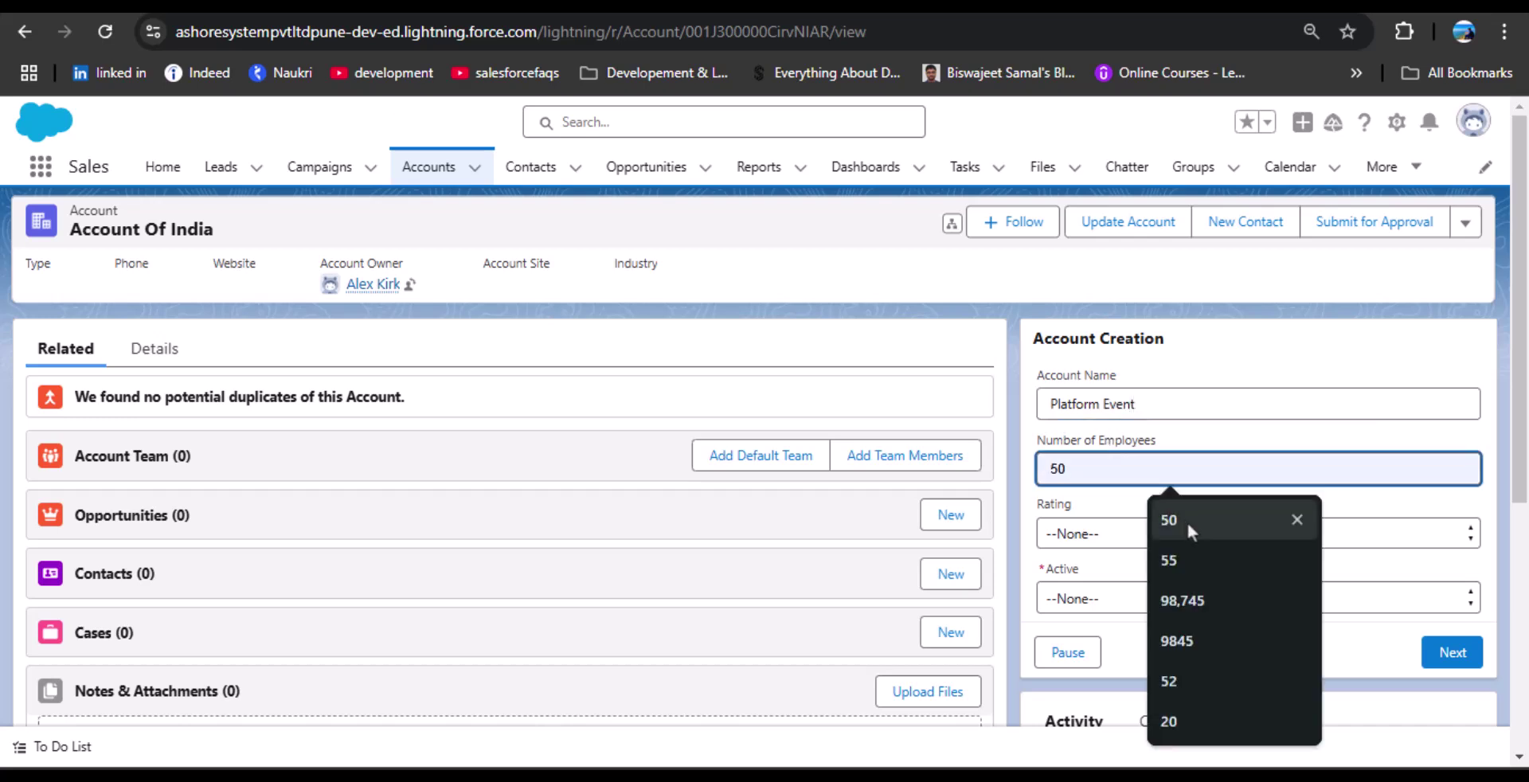
{"action": "left_click", "coordinate": [1186, 519]}
{"action": "left_click", "coordinate": [1095, 533]}
{"action": "left_click", "coordinate": [1131, 615]}
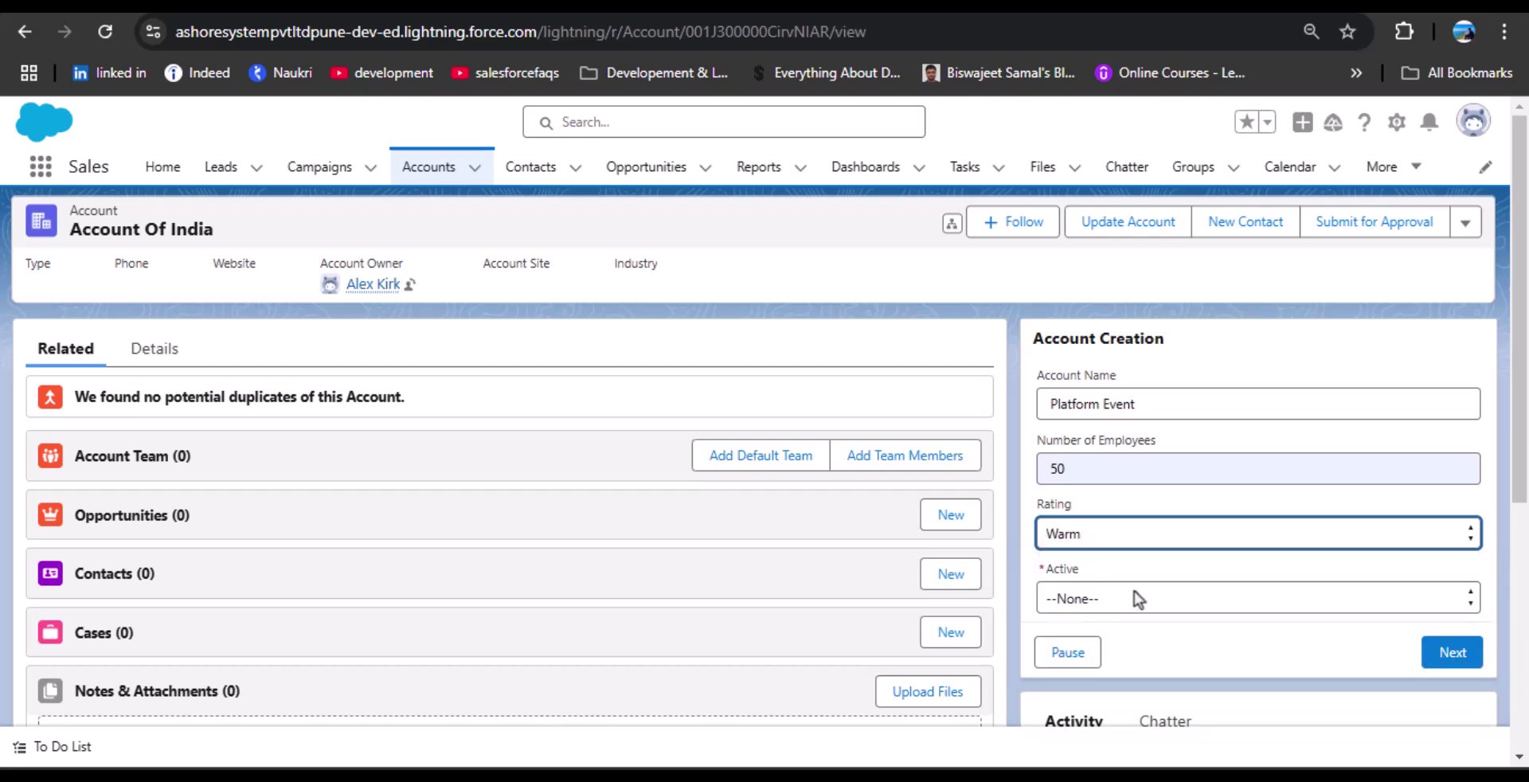
{"action": "left_click", "coordinate": [1134, 595]}
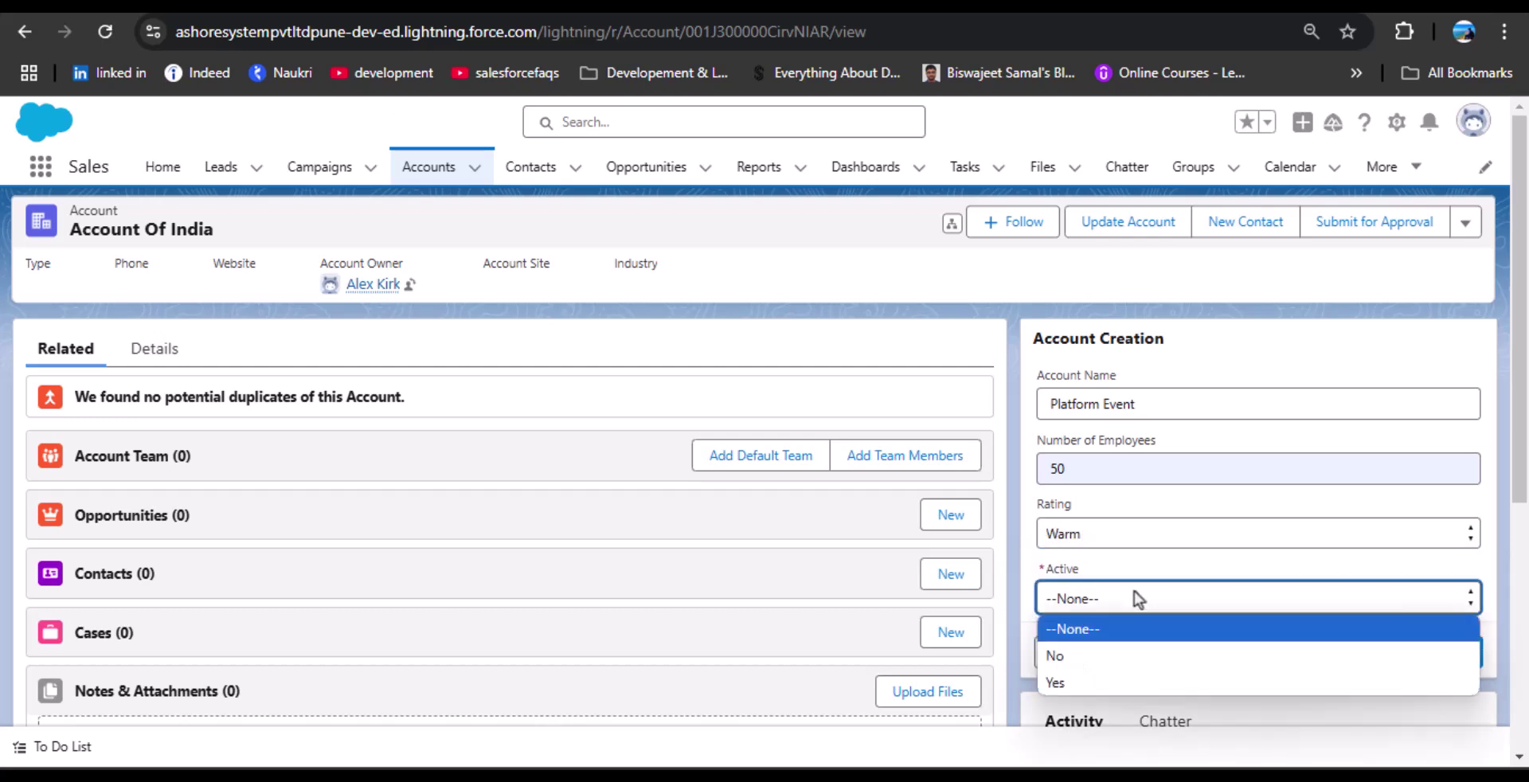
{"action": "left_click", "coordinate": [1110, 655]}
{"action": "left_click", "coordinate": [1452, 660]}
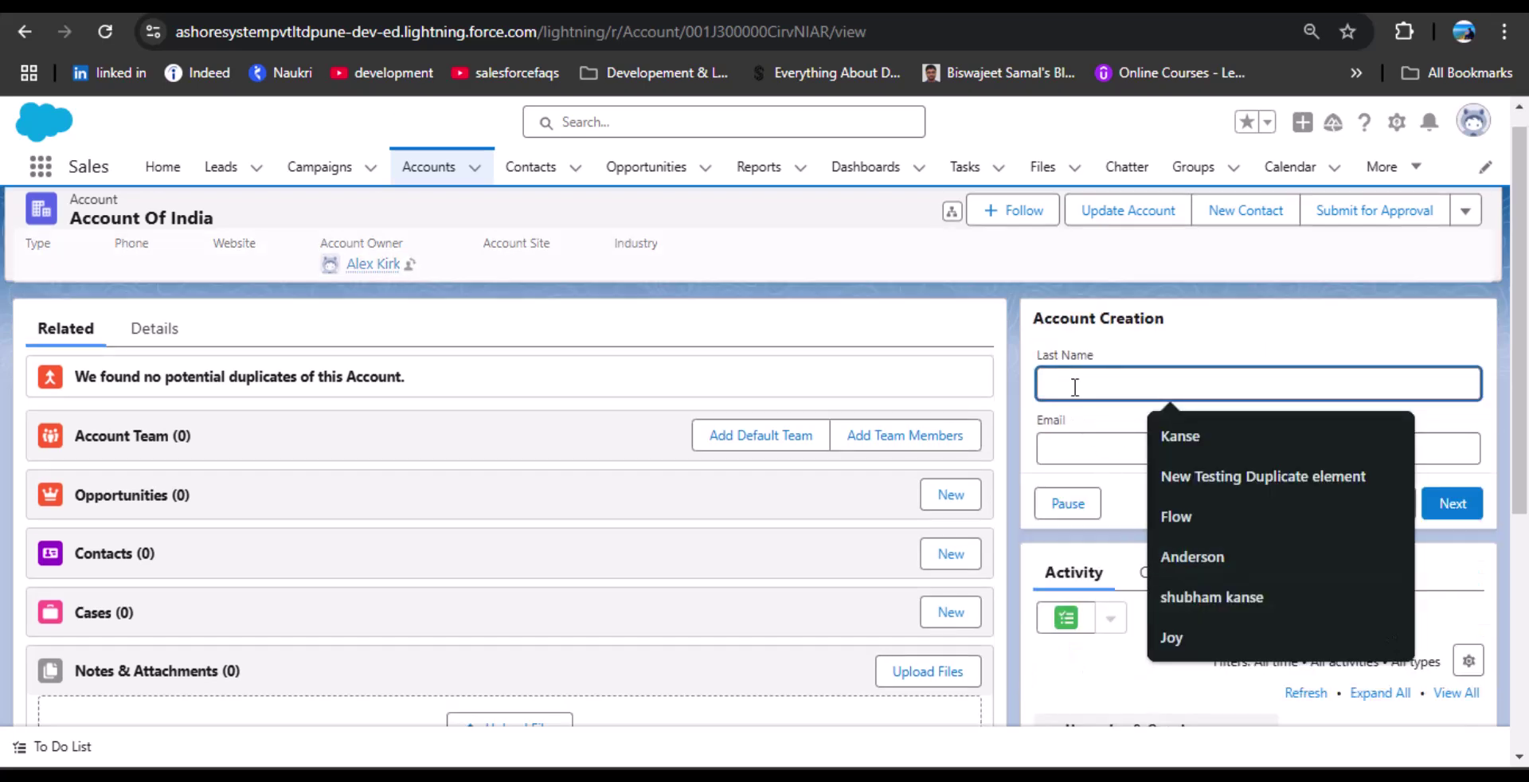
Enter last name Test3 and a test email address on the contact screen.
{"action": "type", "text": "Test3"}
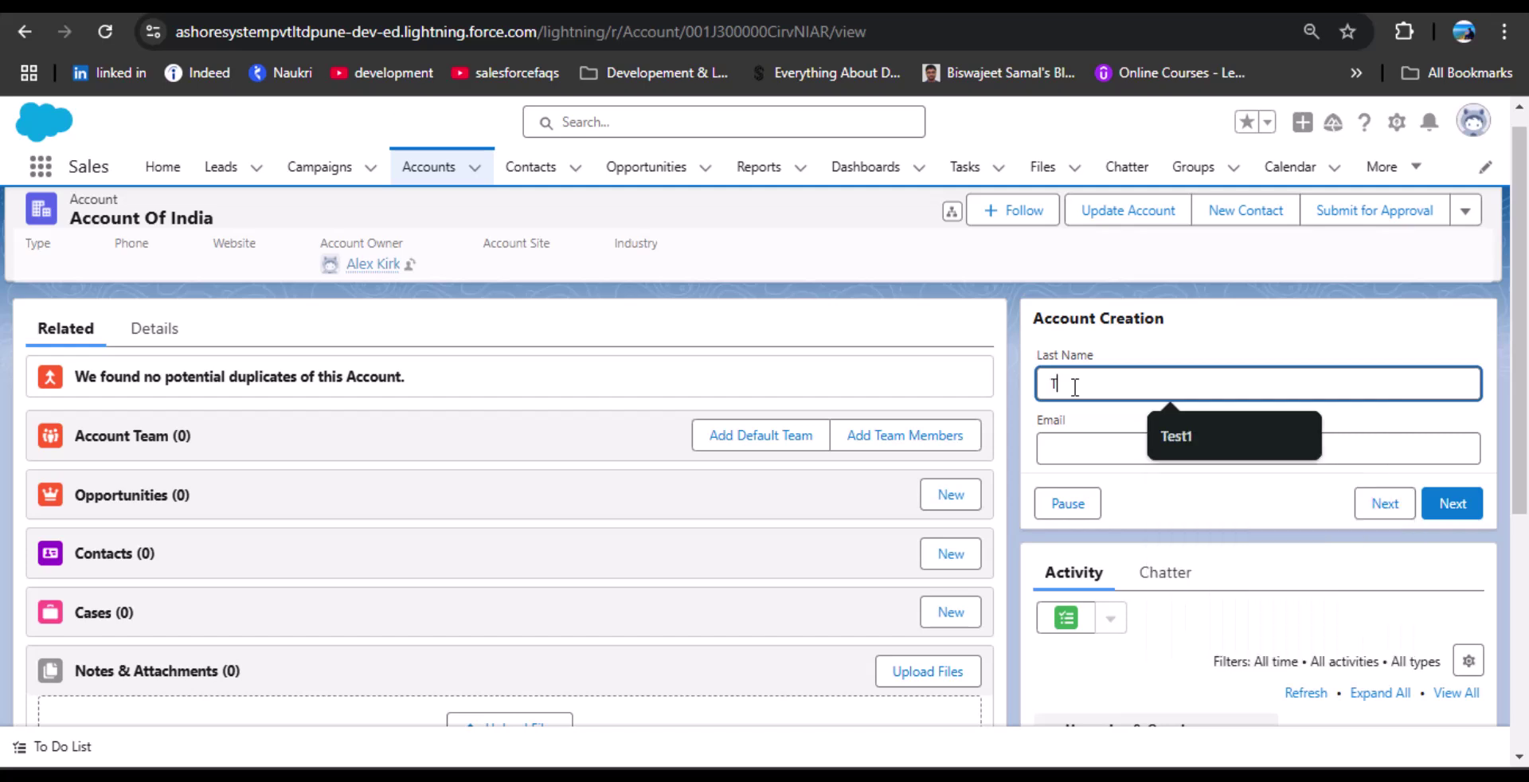
{"action": "left_click", "coordinate": [1074, 453]}
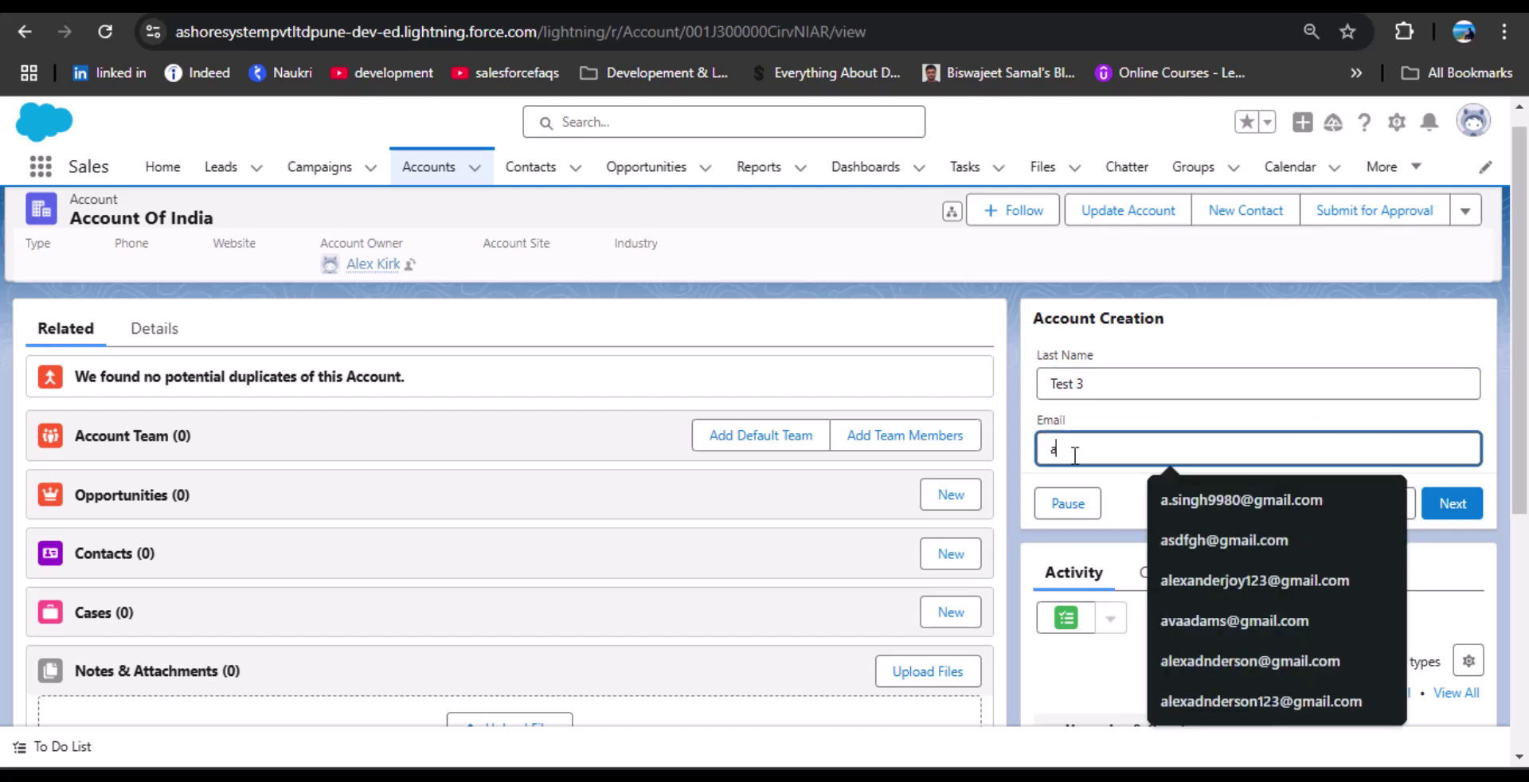
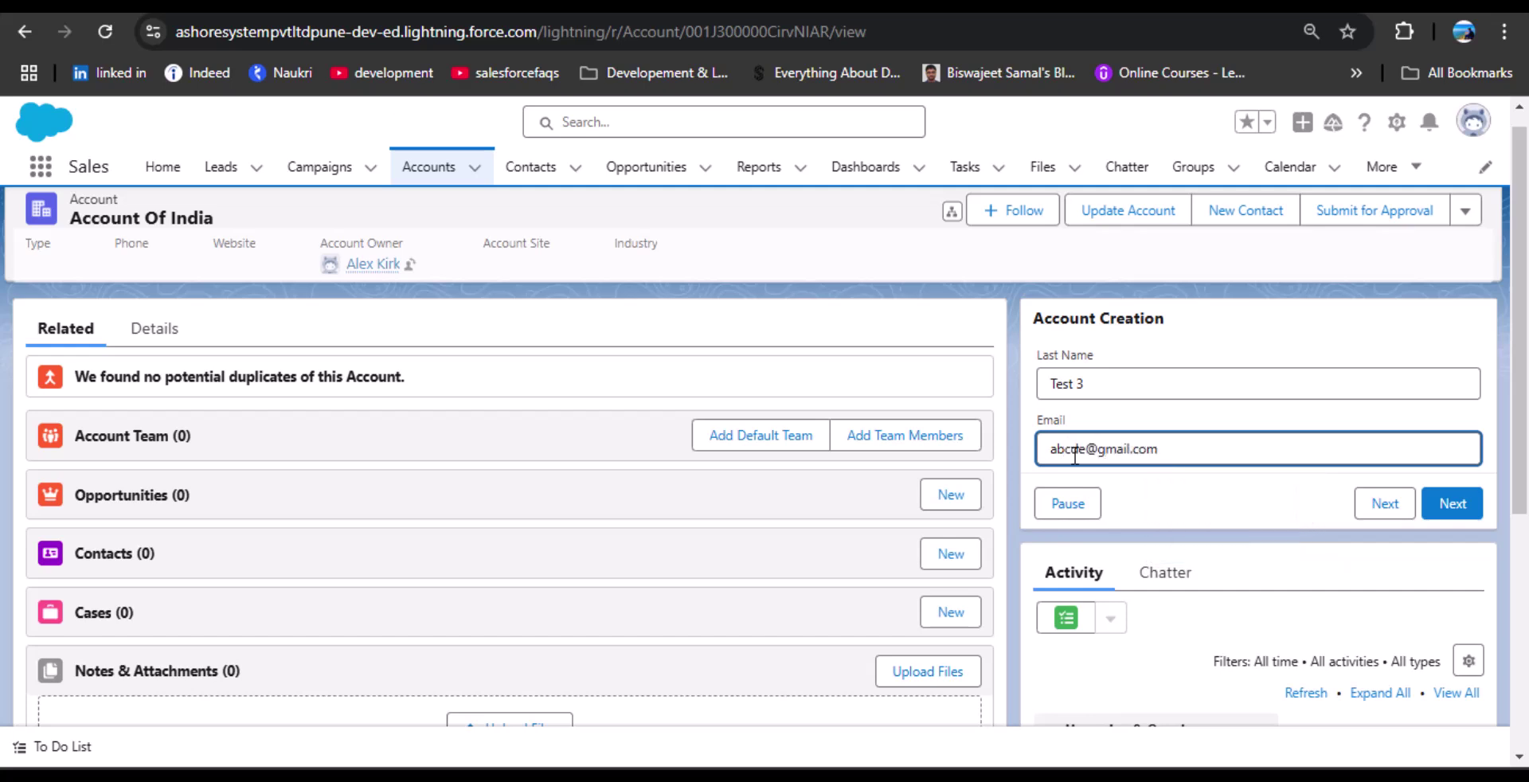
{"action": "left_click", "coordinate": [1444, 502]}
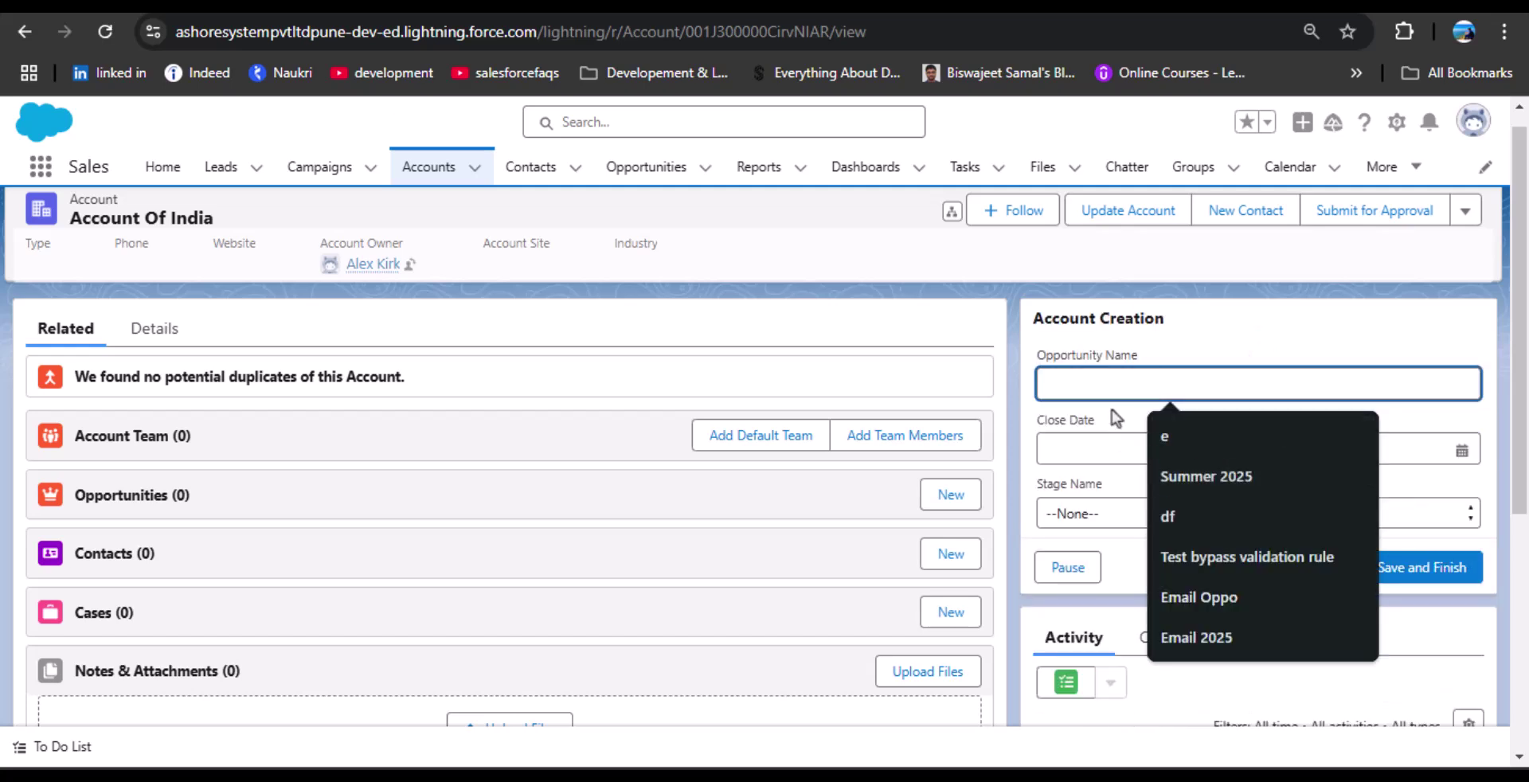
Submit the opportunity screen with close date 31-Jan-2025, stage Qualification, and no name.
{"action": "left_click", "coordinate": [1109, 449]}
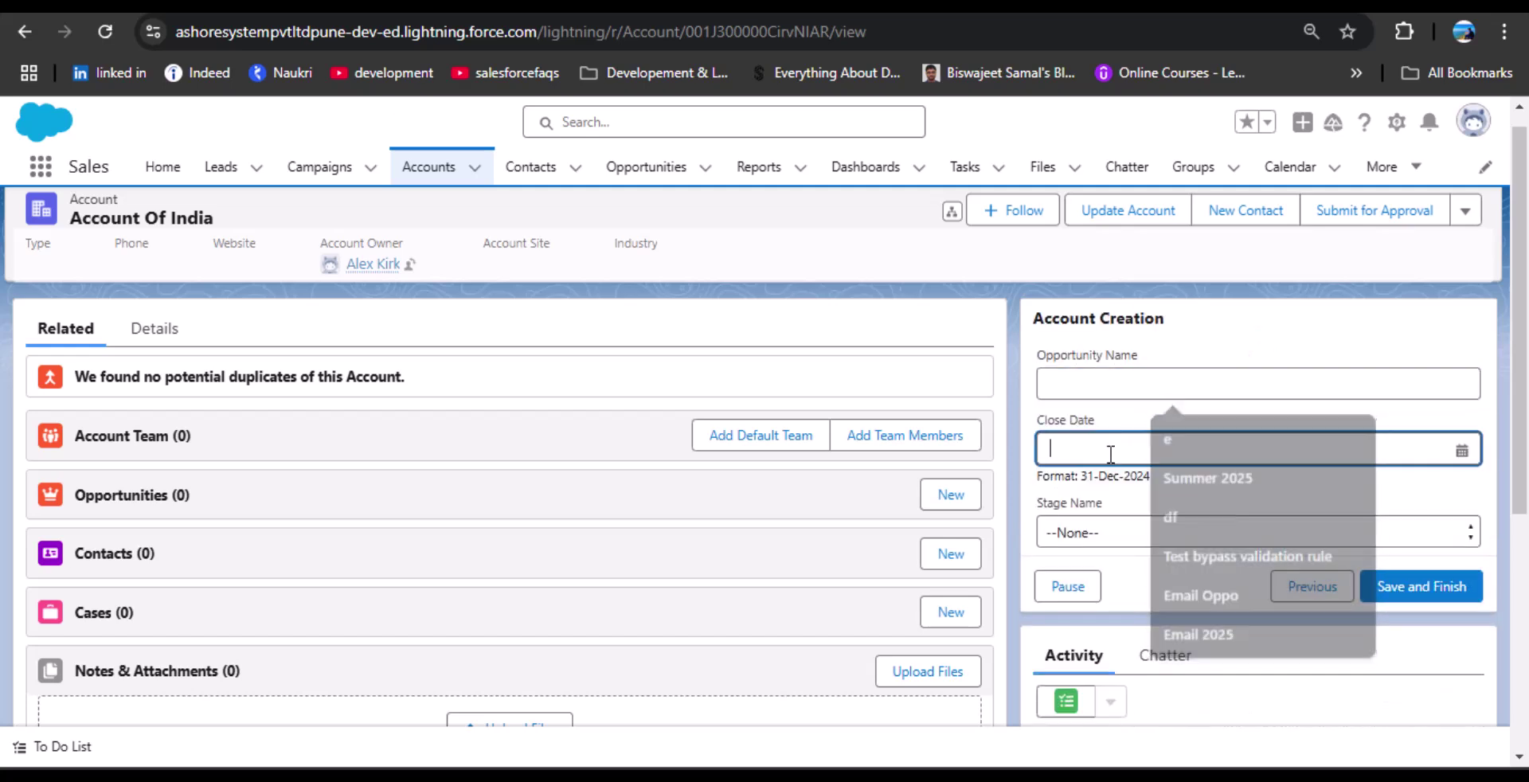
{"action": "left_click", "coordinate": [1418, 336]}
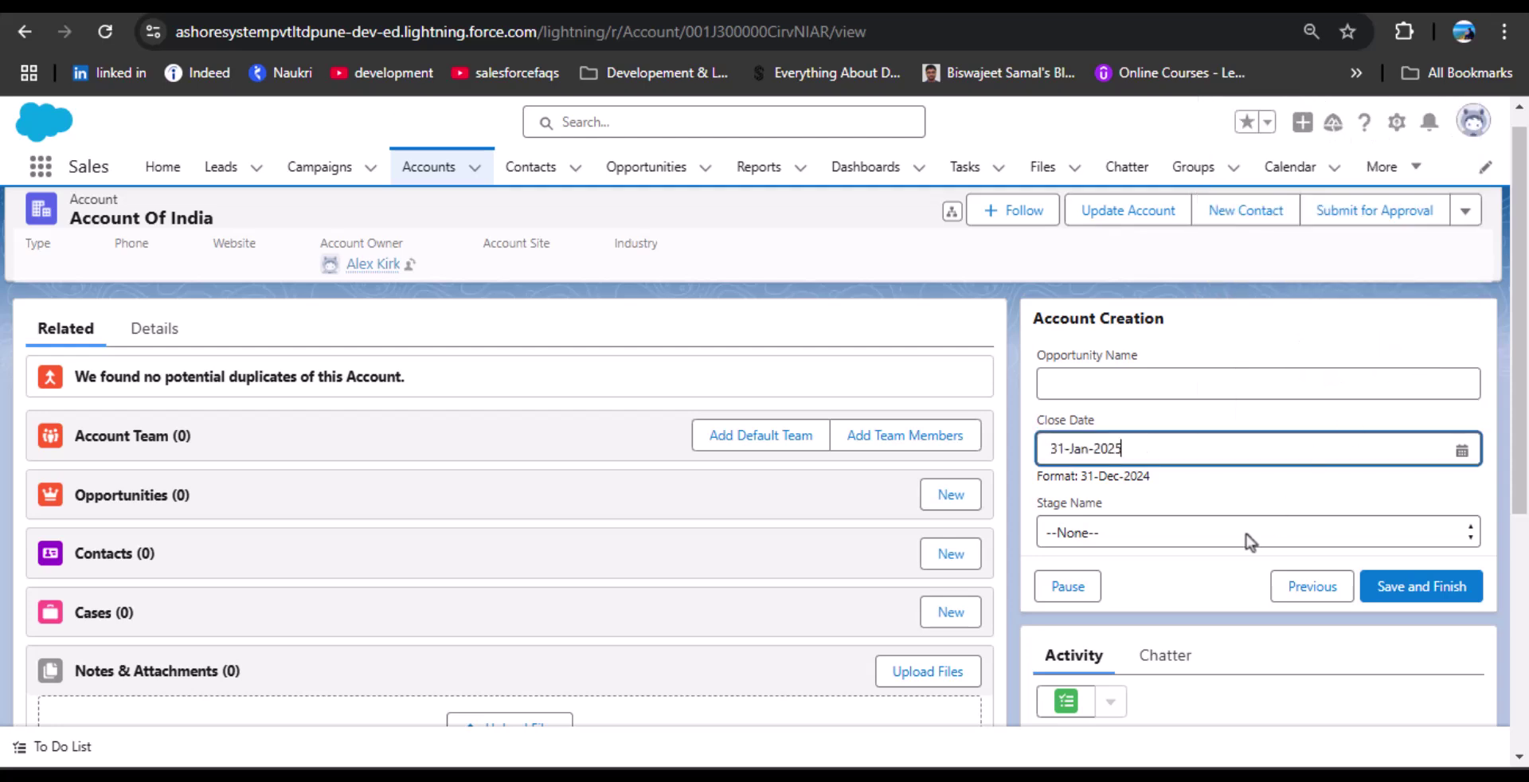
{"action": "left_click", "coordinate": [1234, 538]}
{"action": "left_click", "coordinate": [1118, 271]}
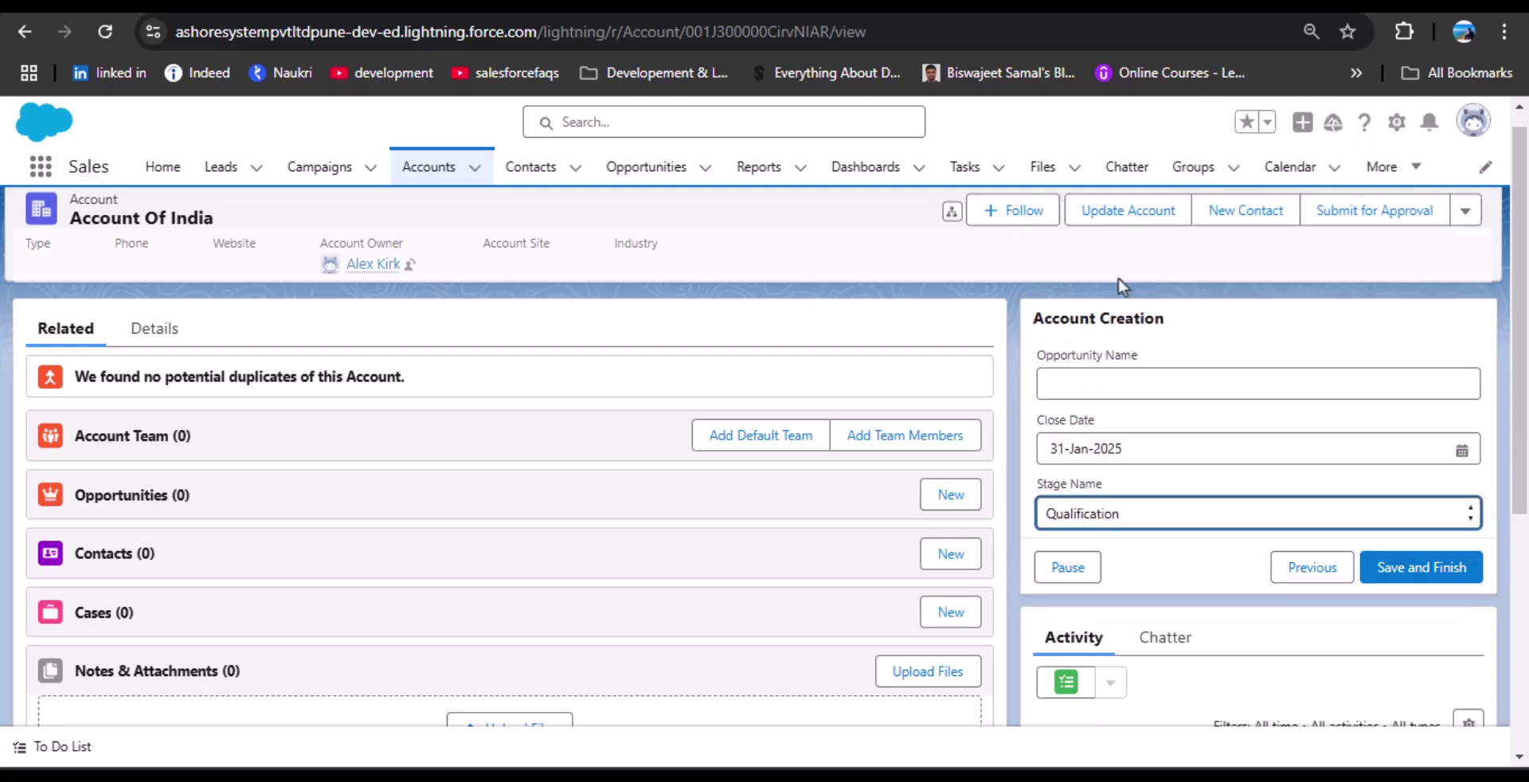
{"action": "left_click", "coordinate": [1395, 569]}
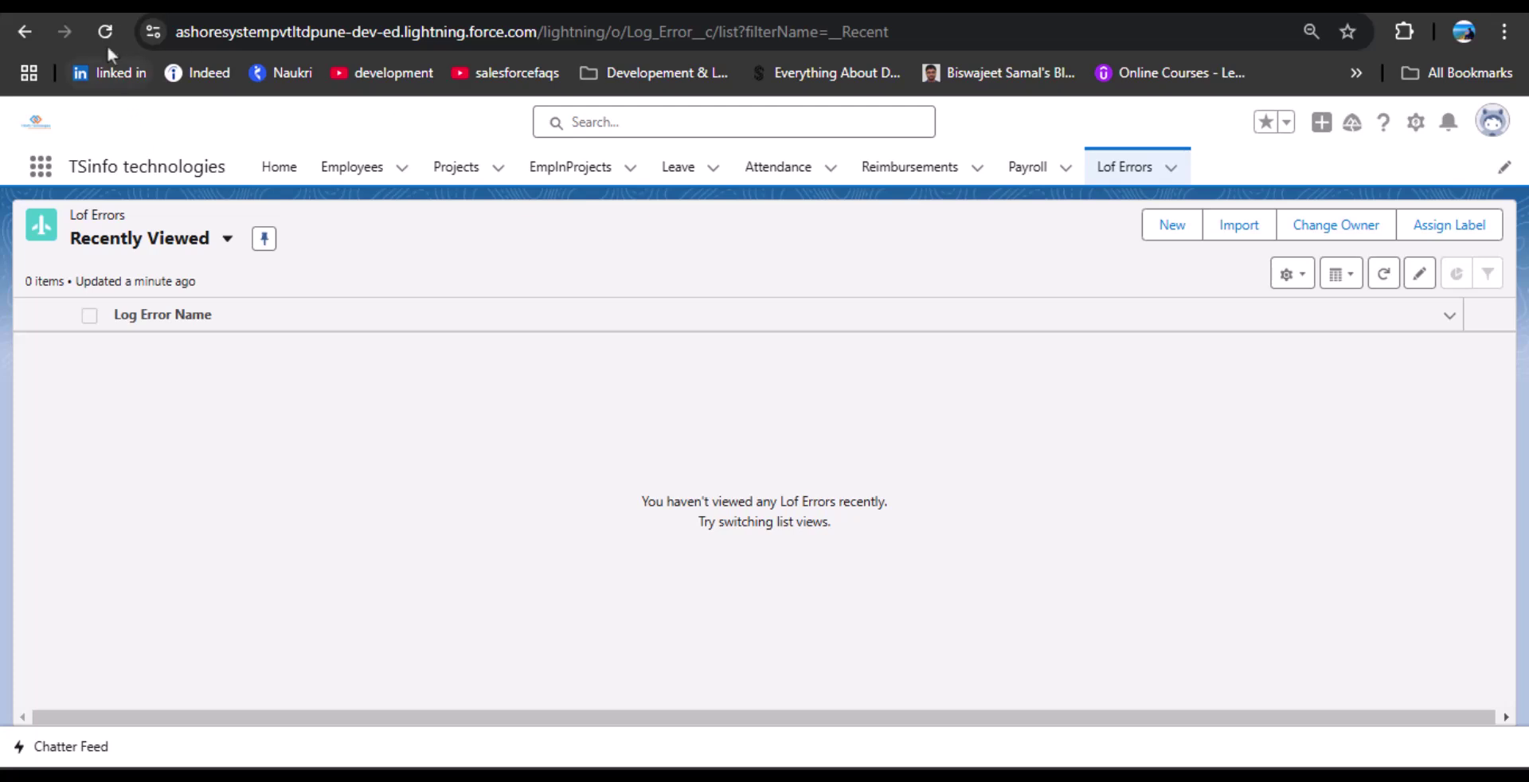
Reload and open the Account_Creation Log Error record, highlighting its name on the Details tab.
{"action": "left_click", "coordinate": [104, 32]}
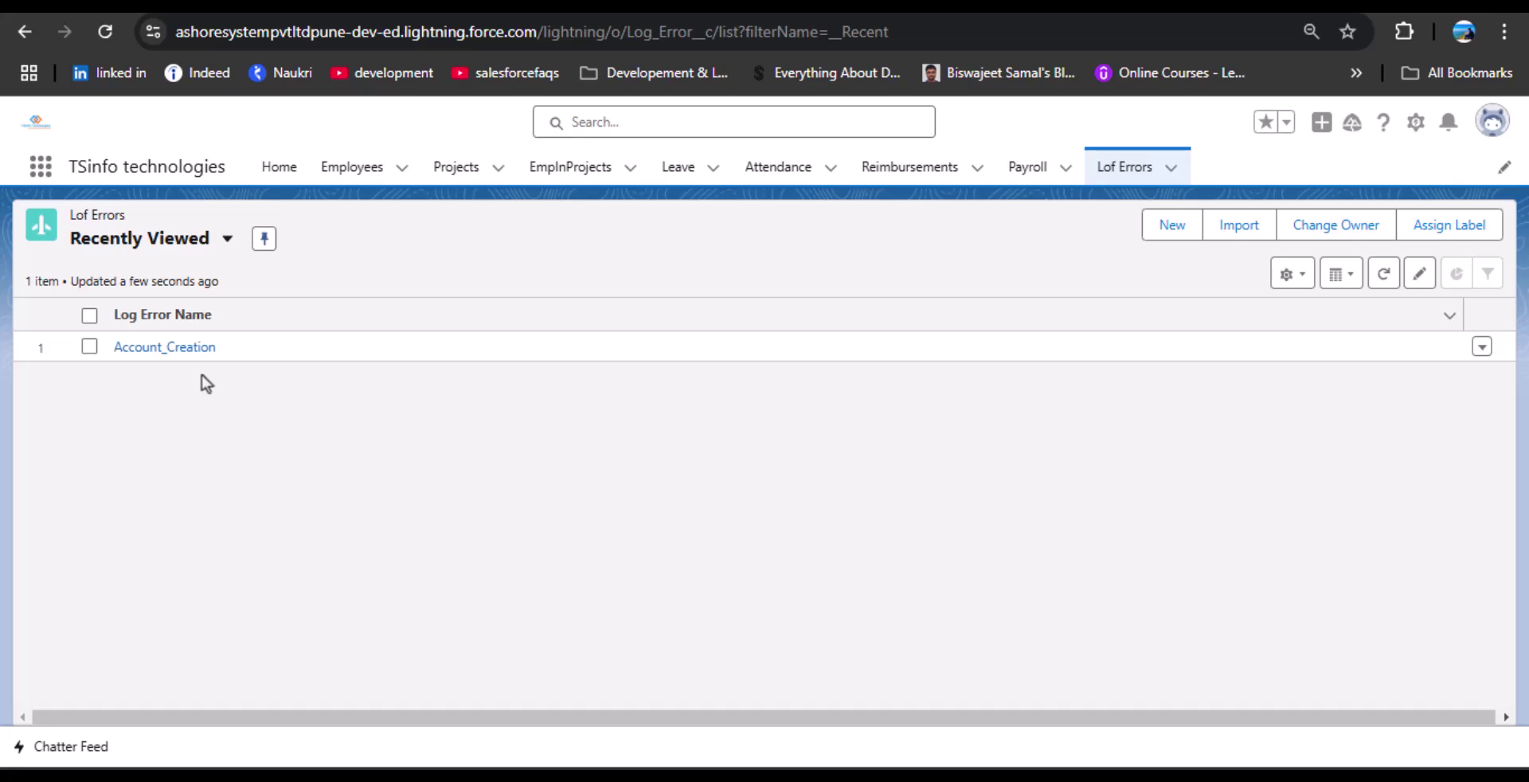
{"action": "left_click", "coordinate": [185, 350]}
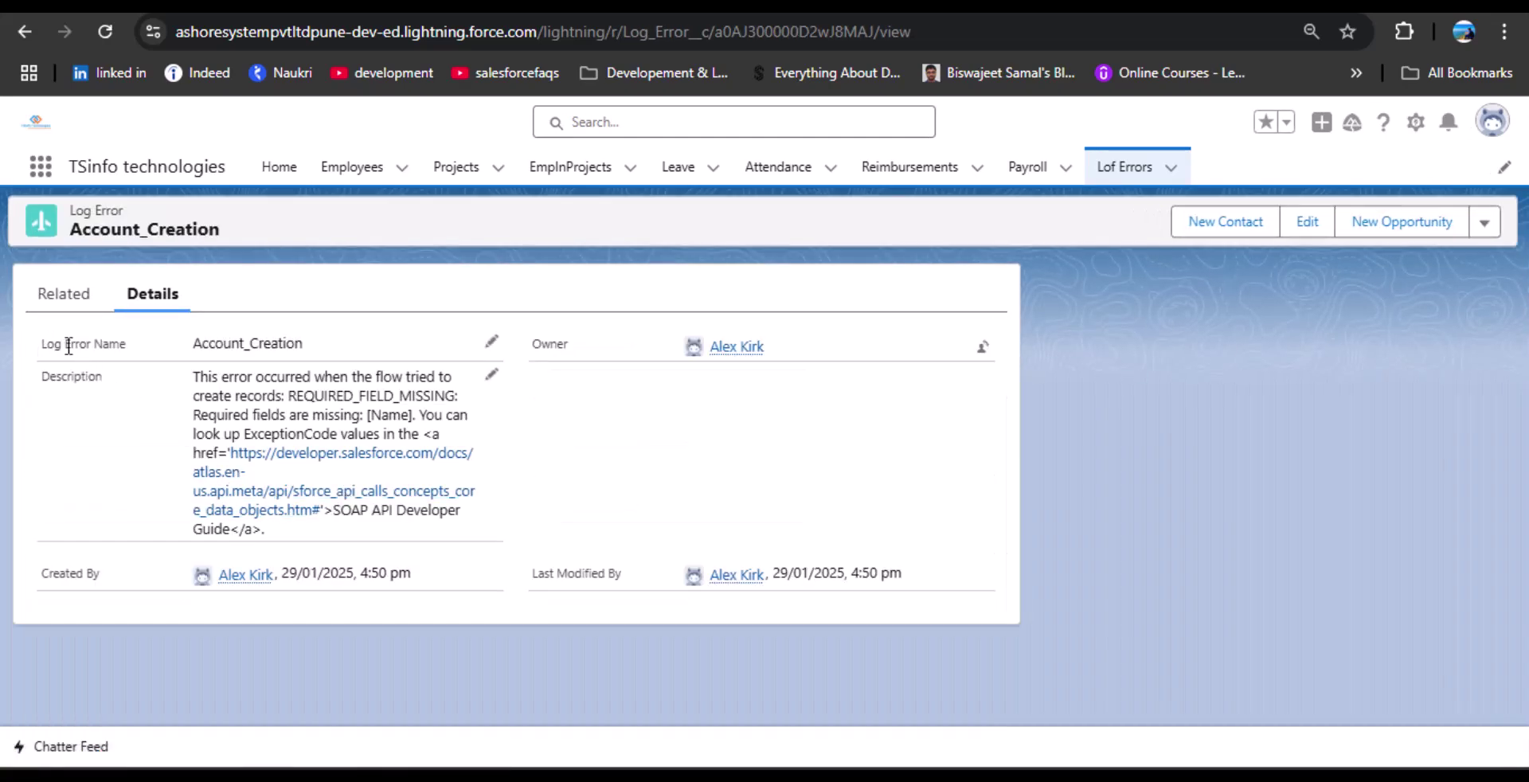
{"action": "left_click_drag", "start_coordinate": [43, 343], "coordinate": [170, 344]}
{"action": "left_click", "coordinate": [129, 348]}
{"action": "left_click_drag", "start_coordinate": [184, 348], "coordinate": [344, 346]}
{"action": "left_click", "coordinate": [347, 341]}
{"action": "left_click_drag", "start_coordinate": [314, 343], "coordinate": [195, 342]}
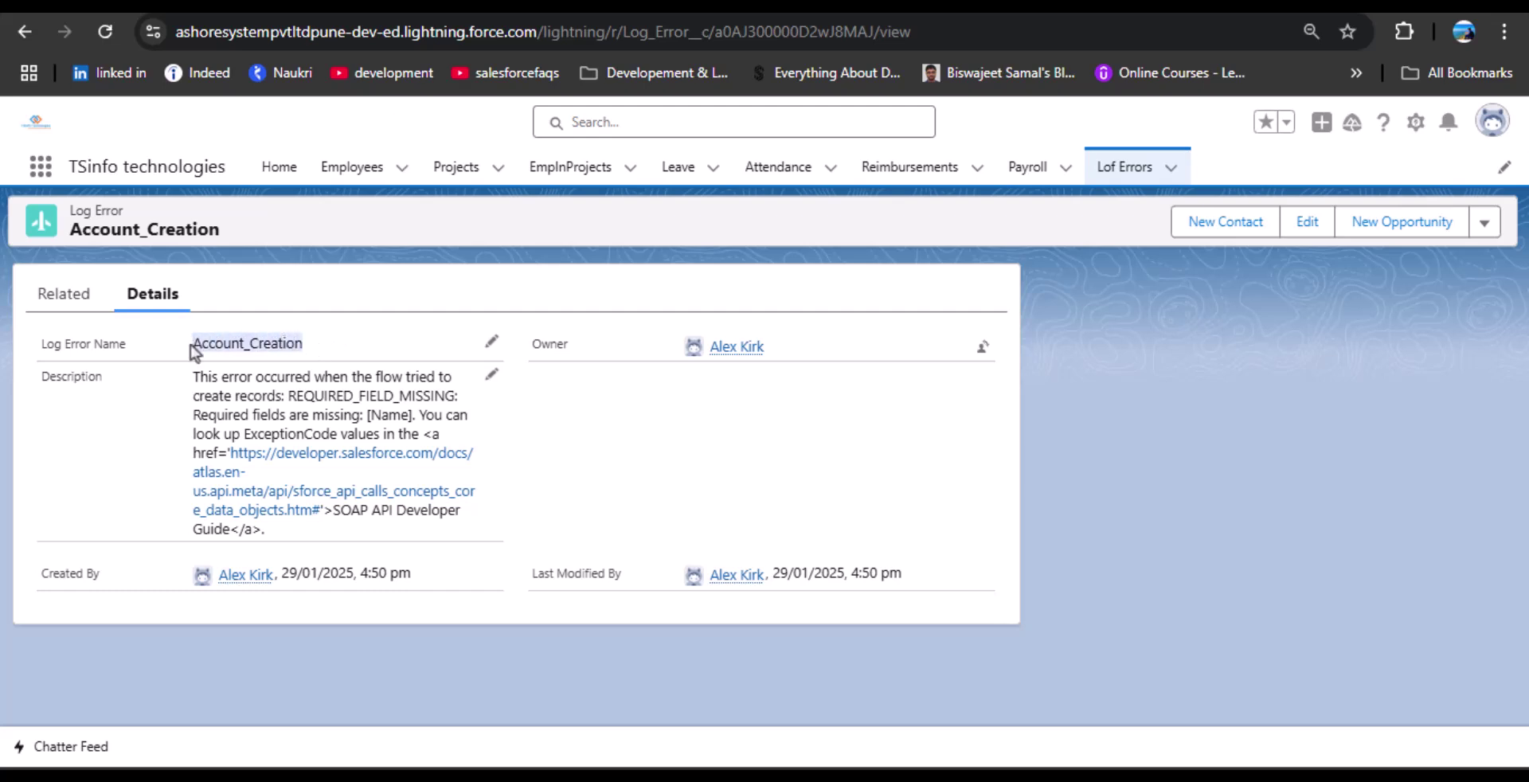